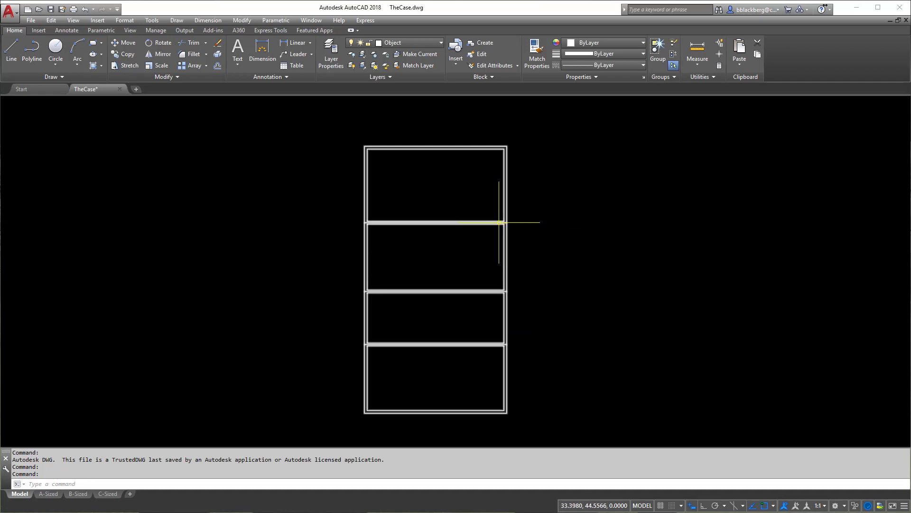
Open the bookcase block in the Block Editor.
left_click(504, 222)
right_click(504, 222)
left_click(536, 248)
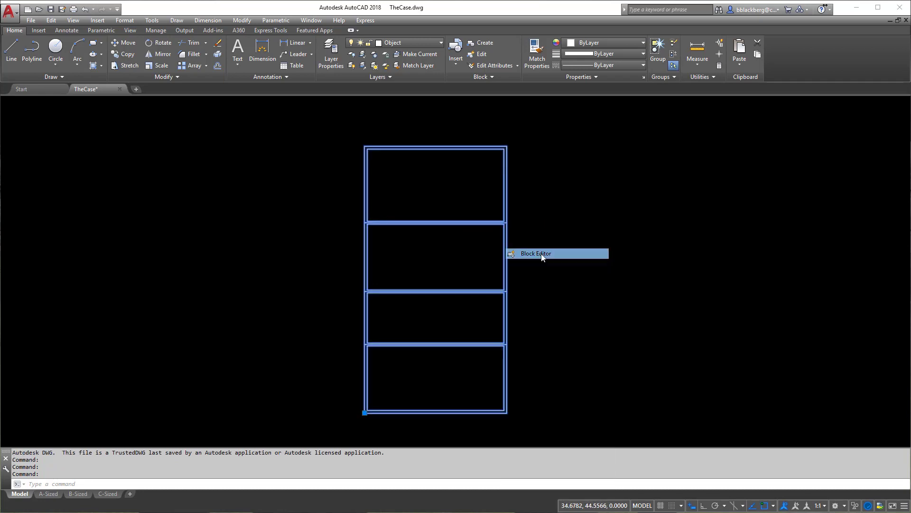
middle_click_drag(404, 260, 423, 257)
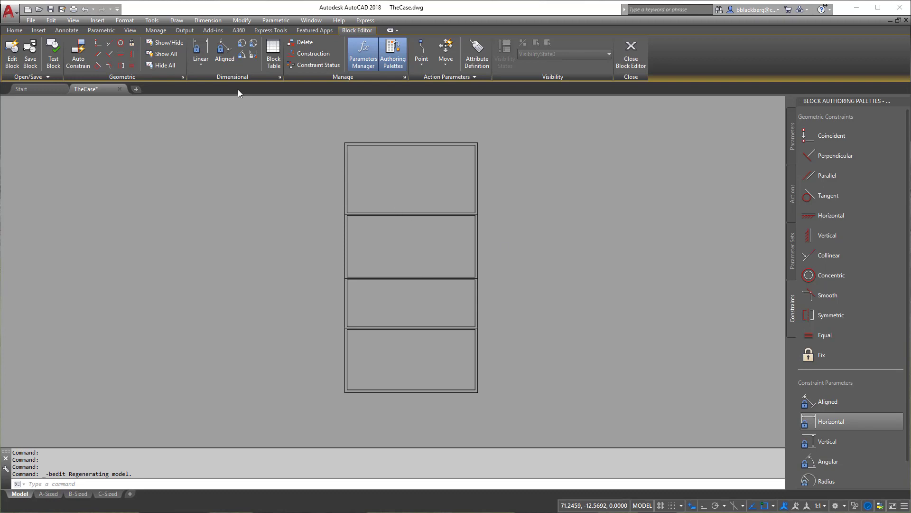
Start AutoConstrain and accept its settings with every constraint type applied except Equal.
left_click(78, 53)
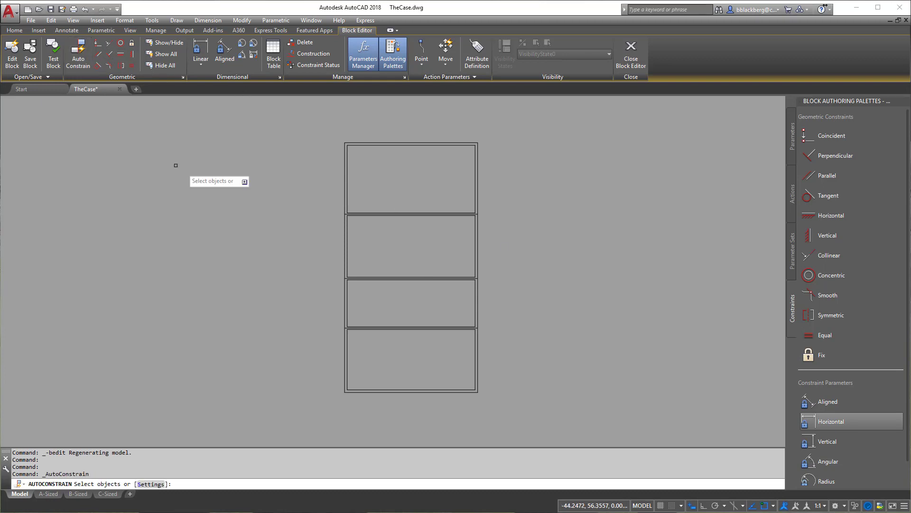
type("S")
key("Return")
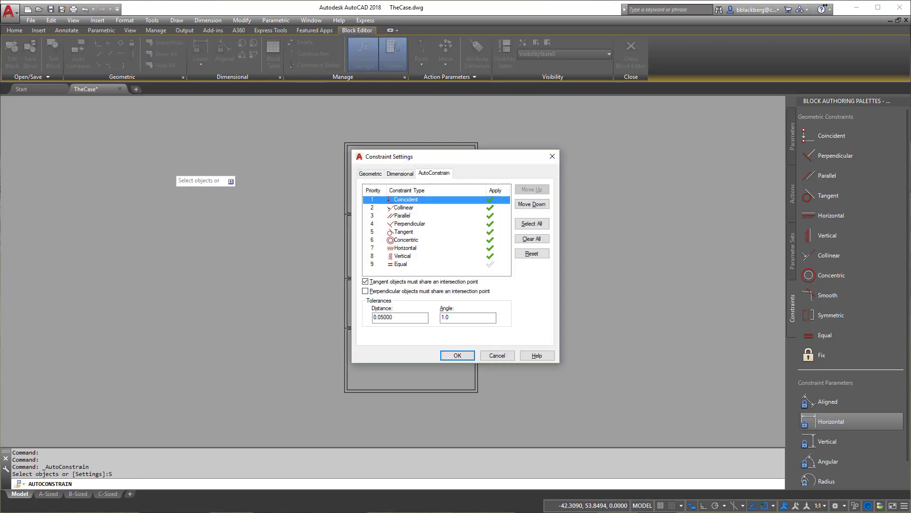
left_click(404, 265)
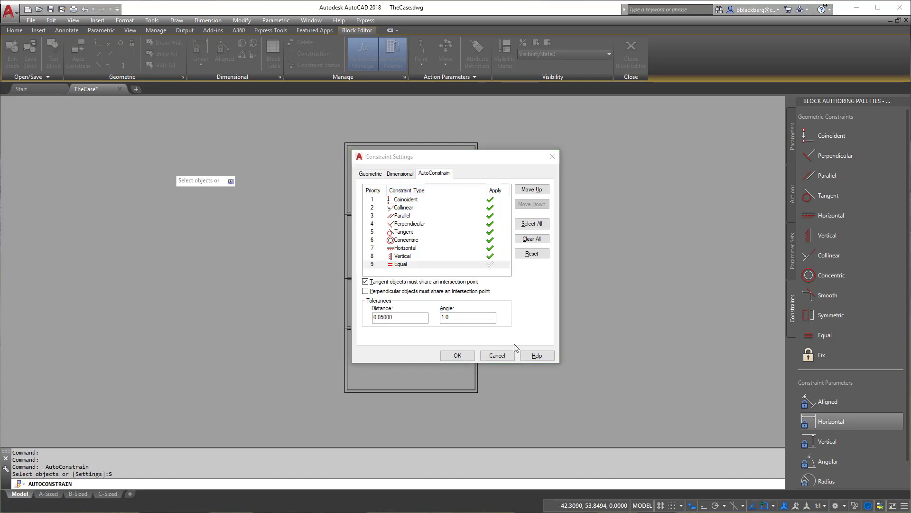
left_click(406, 263)
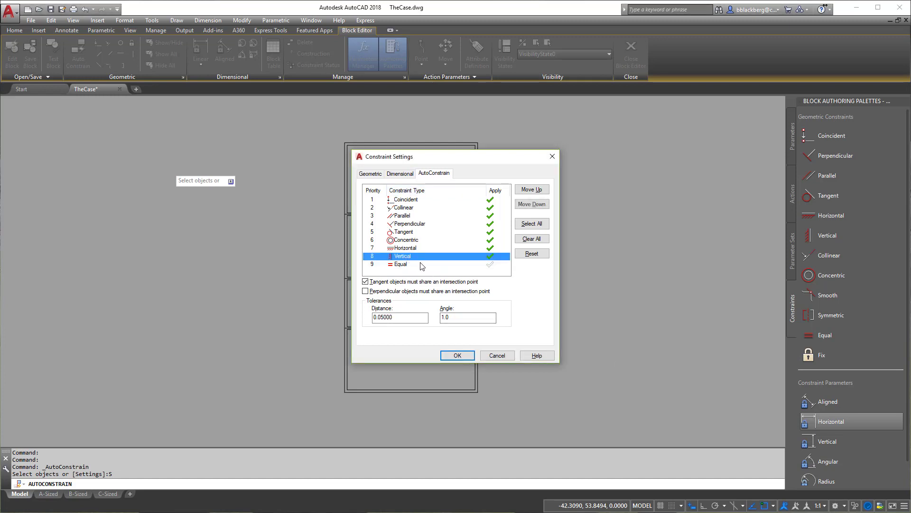
left_click(398, 250)
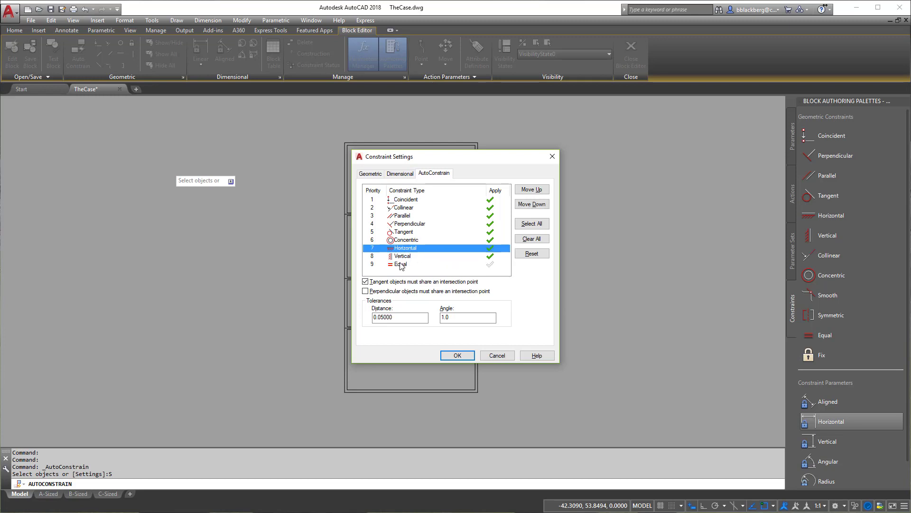
left_click(397, 264)
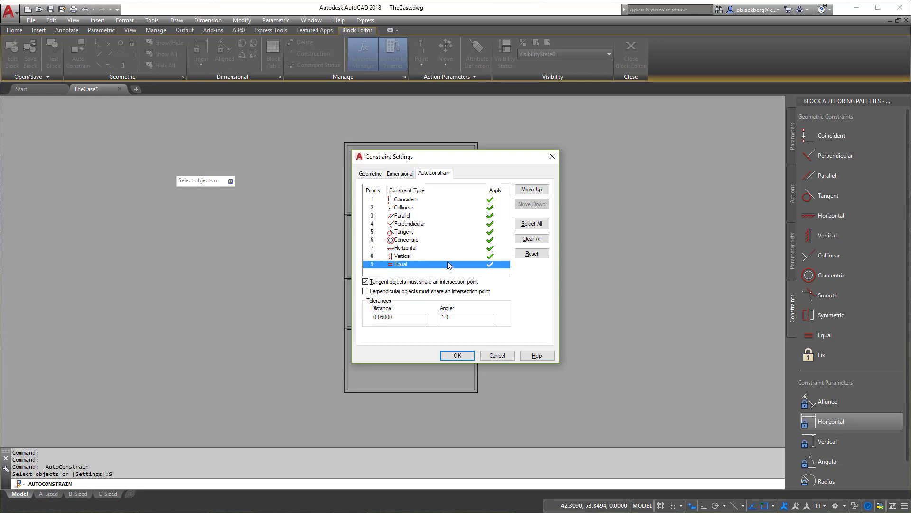
left_click(405, 256)
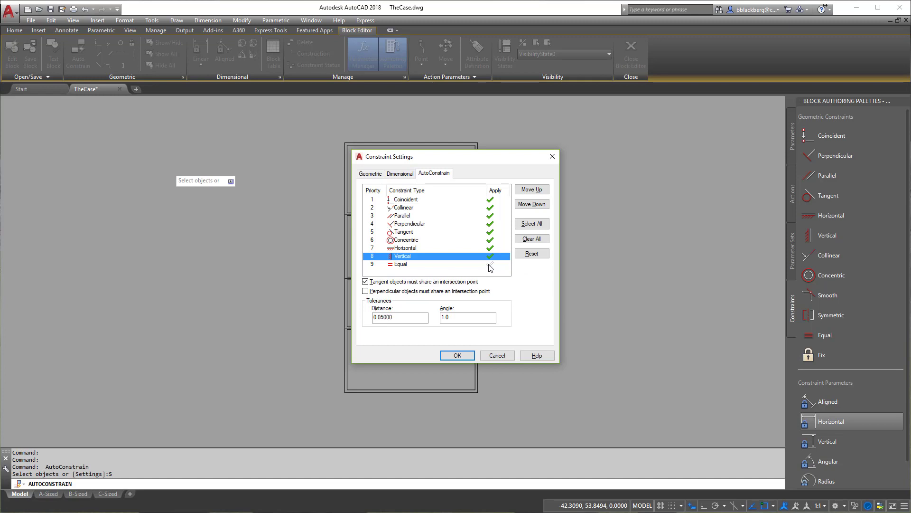
left_click(491, 266)
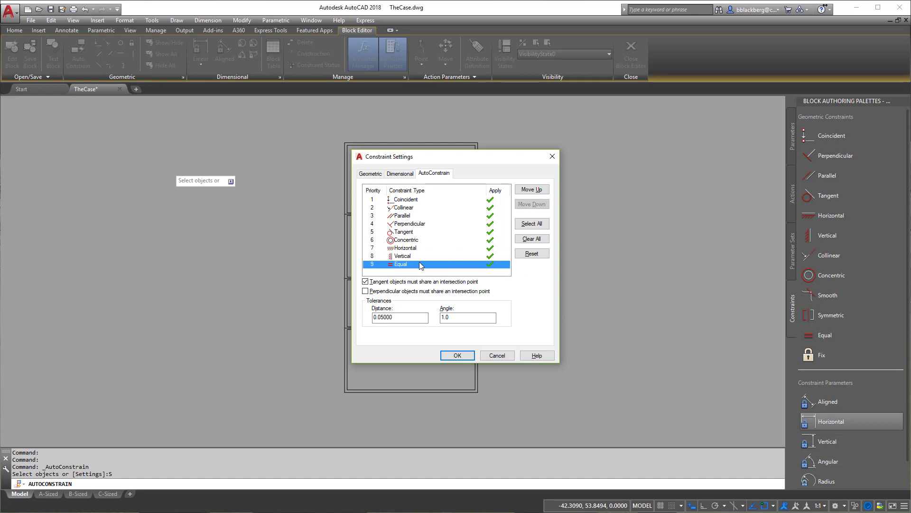
left_click(401, 260)
left_click(491, 266)
left_click(457, 355)
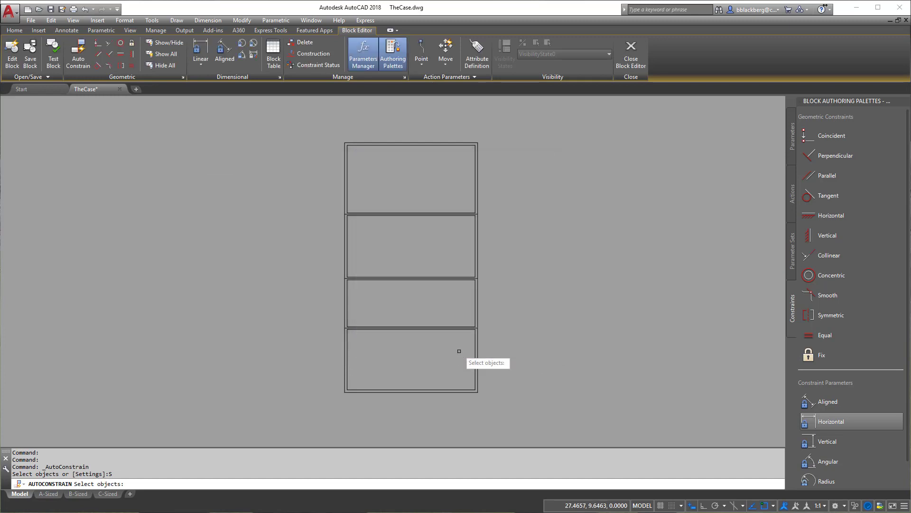
Auto-constrain all the geometry of the bookcase.
left_click(326, 127)
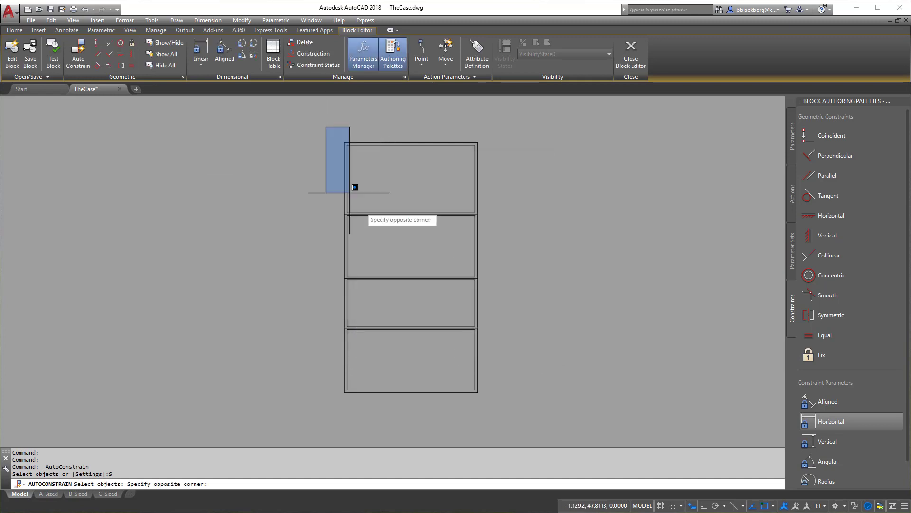
left_click(505, 408)
key("Return")
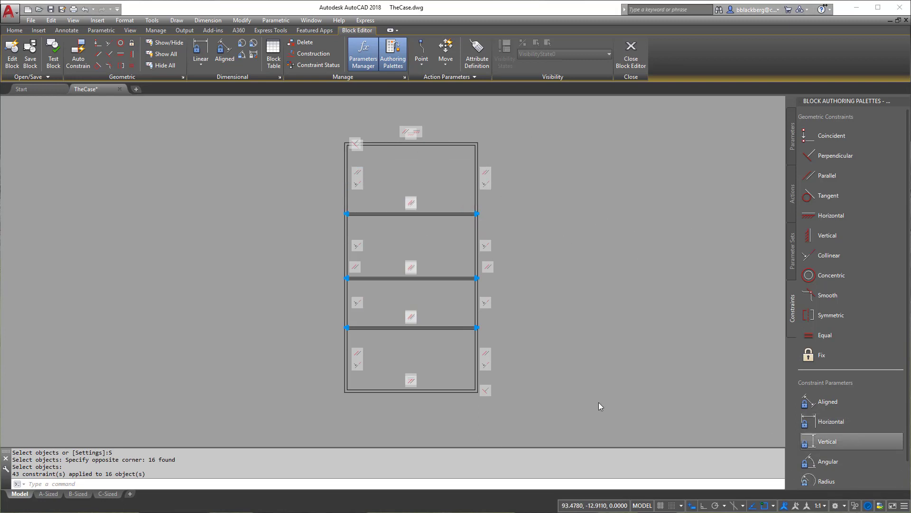
Apply a Fix constraint to the lower-left outer corner of the bookcase.
left_click(826, 356)
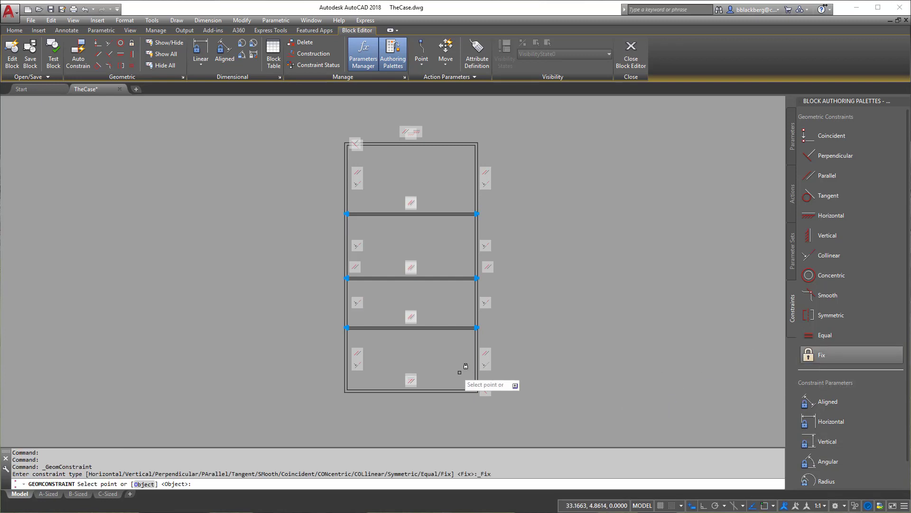
scroll(354, 373, "up", 6)
middle_click_drag(322, 429, 414, 338)
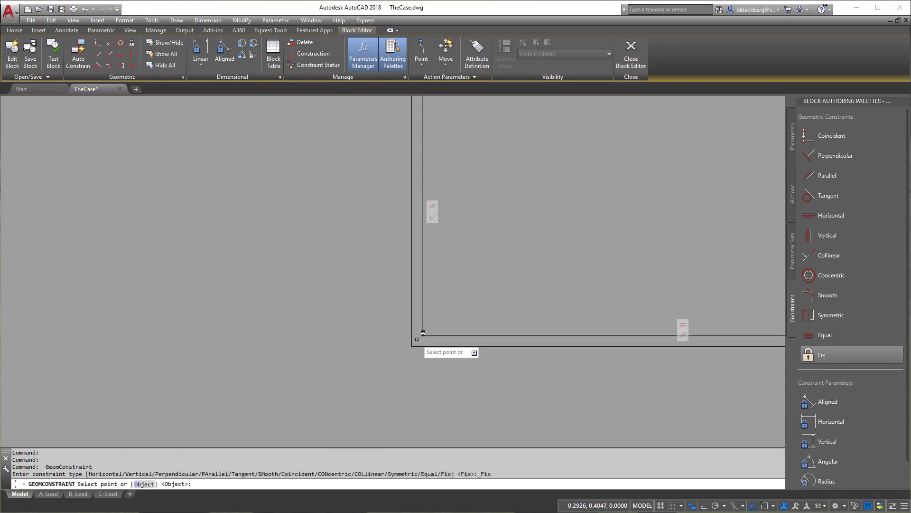
left_click(412, 345)
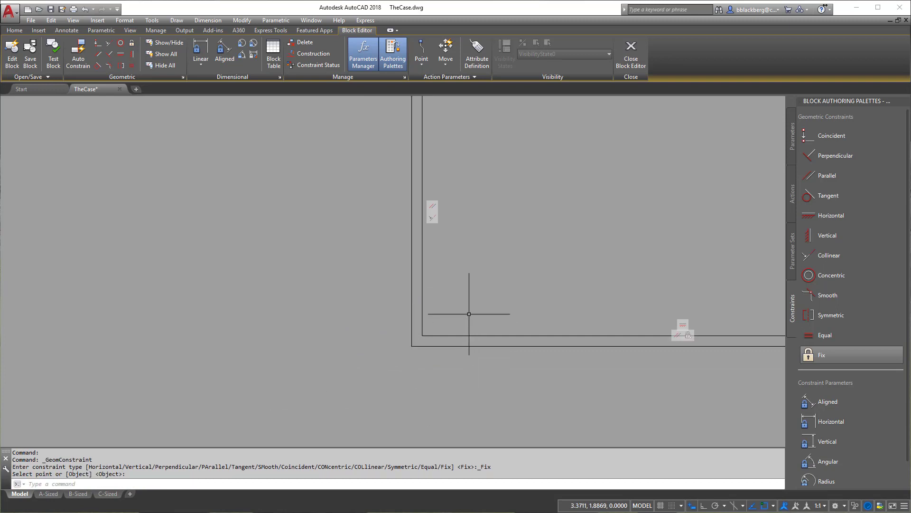
Add a linear constraint parameter for the overall width between the top outer corners, placing its dimension above the bookcase.
scroll(468, 309, "down", 6)
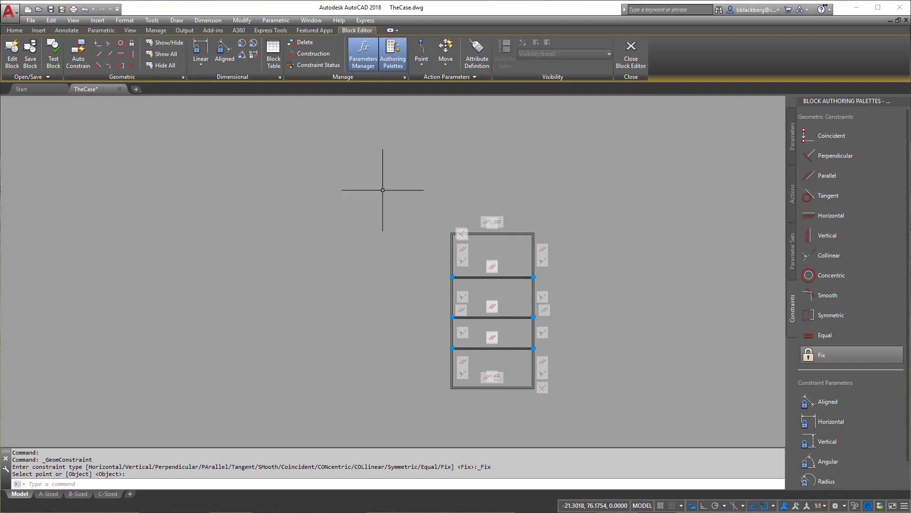
left_click(208, 52)
scroll(479, 199, "up", 4)
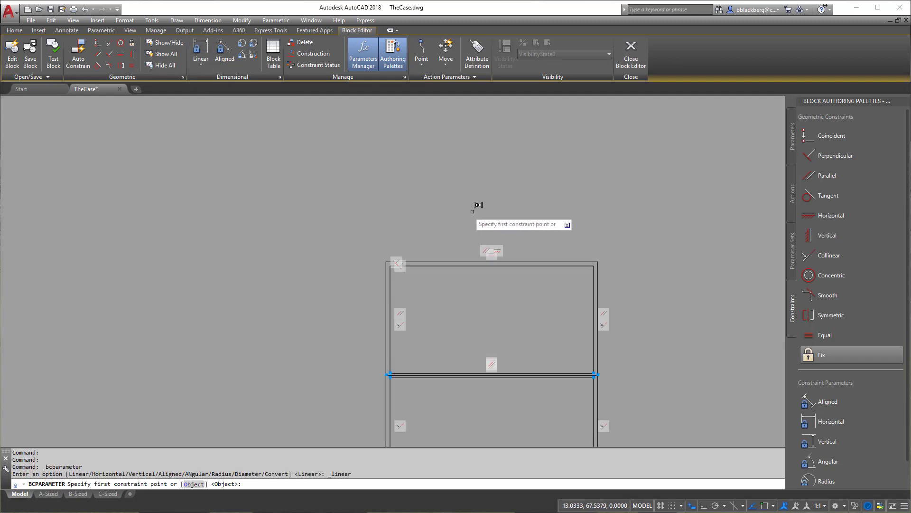
left_click(387, 263)
left_click(598, 262)
left_click(622, 228)
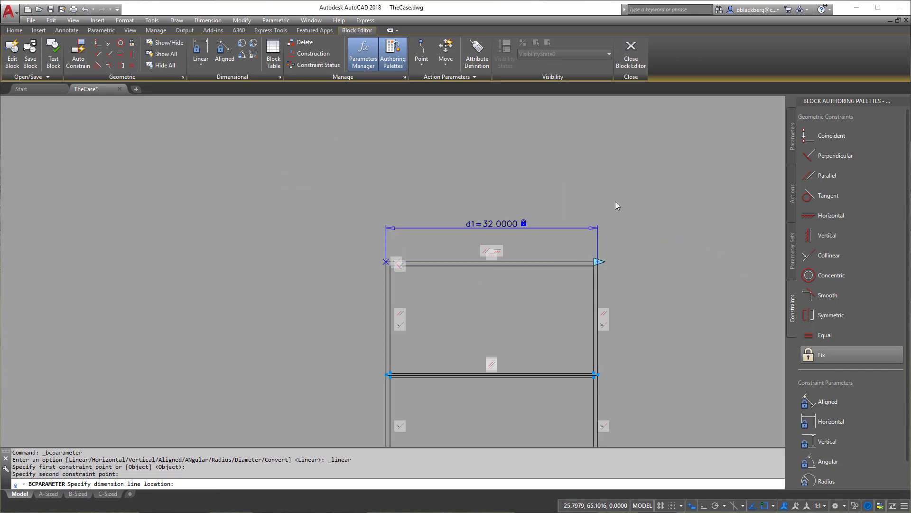
key("Return")
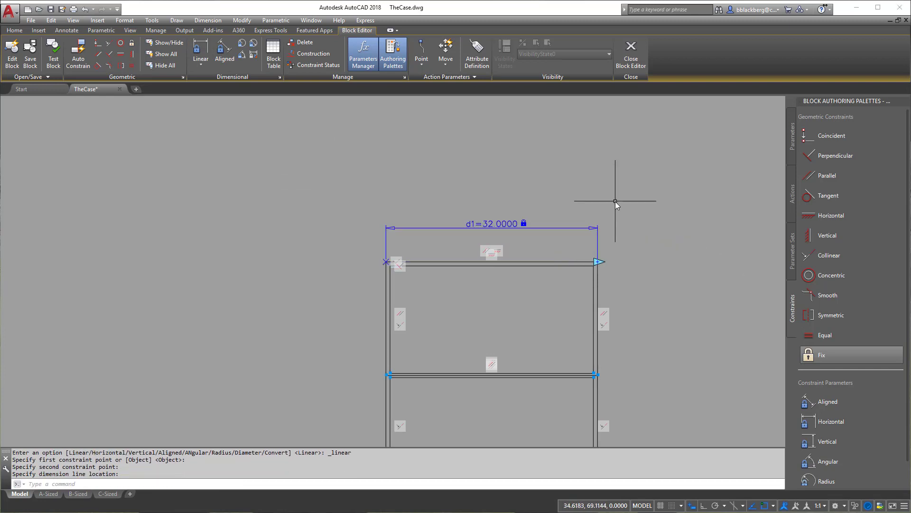
Add a linear constraint parameter for the overall height between the left outer corners, placing its dimension left of the bookcase.
left_click(203, 51)
scroll(386, 260, "up", 4)
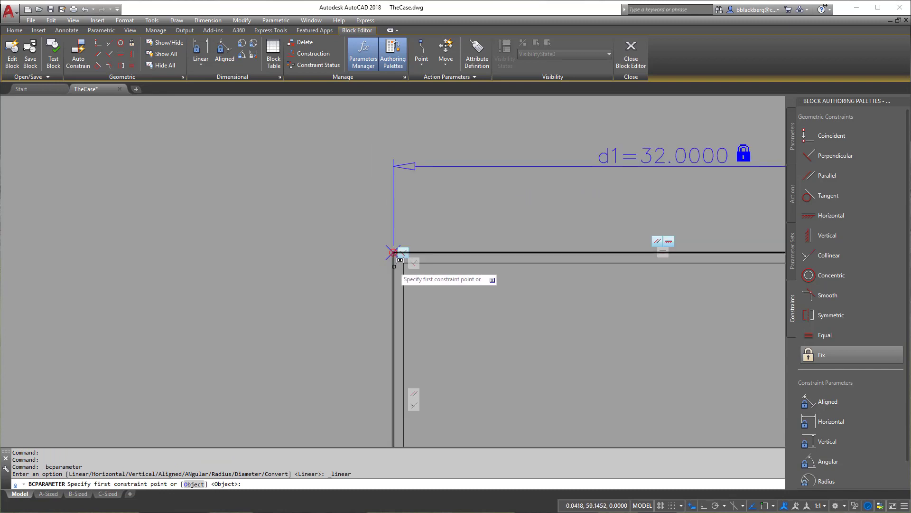
left_click(400, 259)
scroll(408, 260, "down", 4)
scroll(403, 335, "up", 4)
left_click(400, 395)
scroll(335, 326, "down", 4)
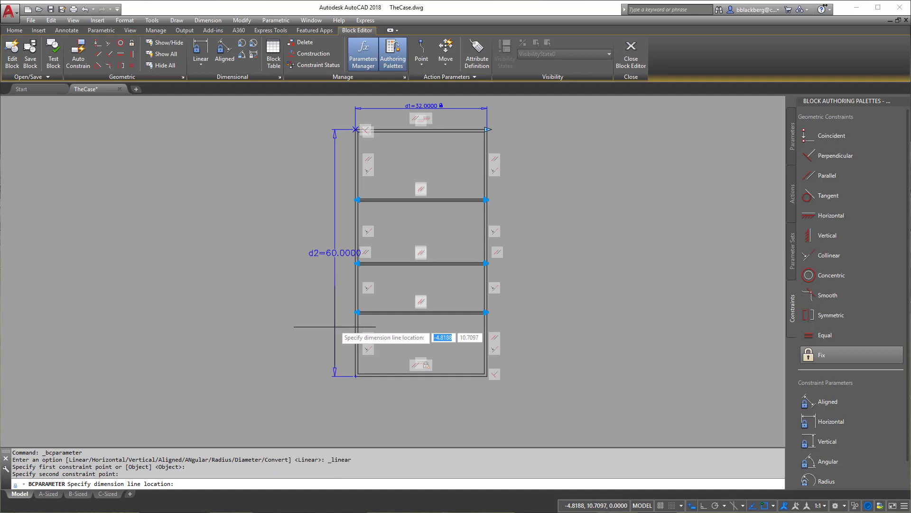
left_click(321, 308)
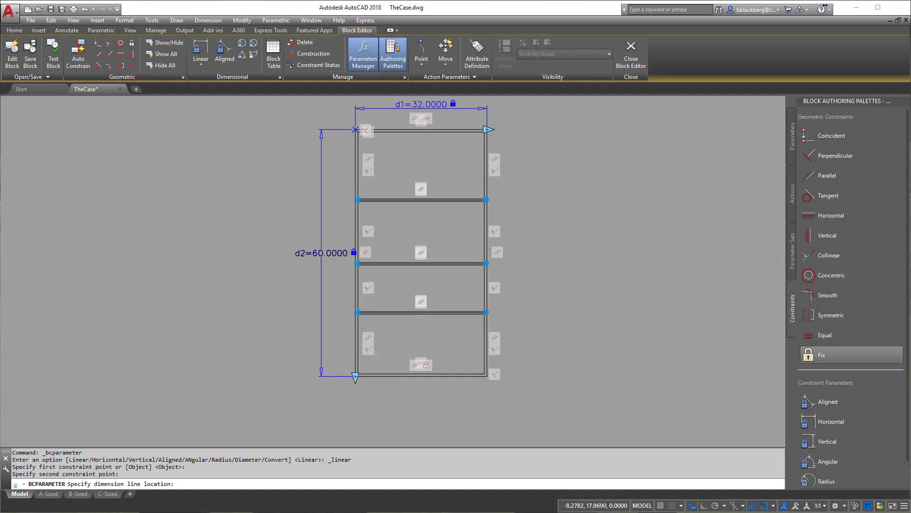
Move the height and width dimension lines farther from the bookcase and hide all geometric constraint markers.
left_click(322, 253)
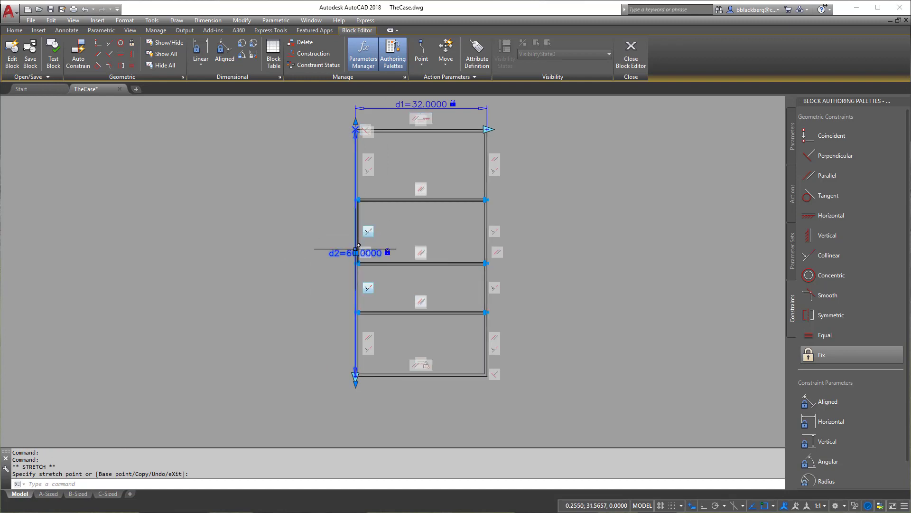
left_click(293, 253)
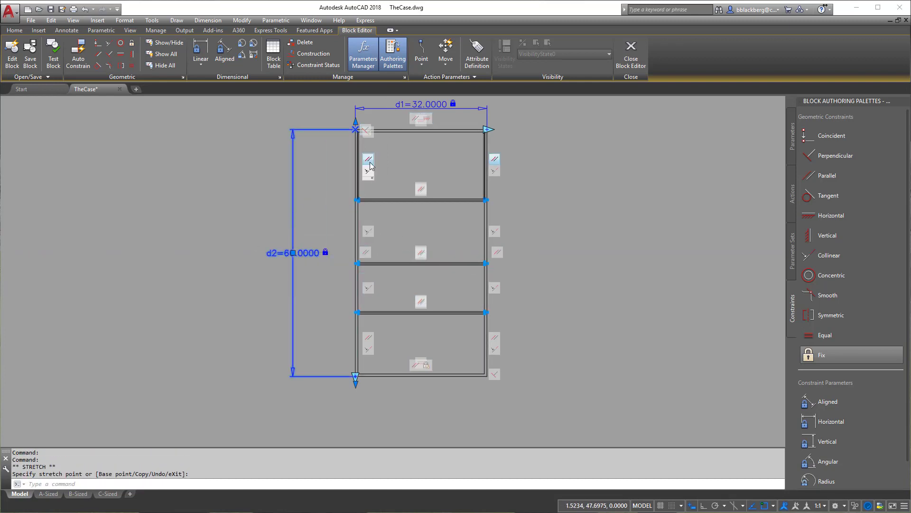
middle_click_drag(422, 108, 412, 160)
left_click(412, 161)
left_click(412, 143)
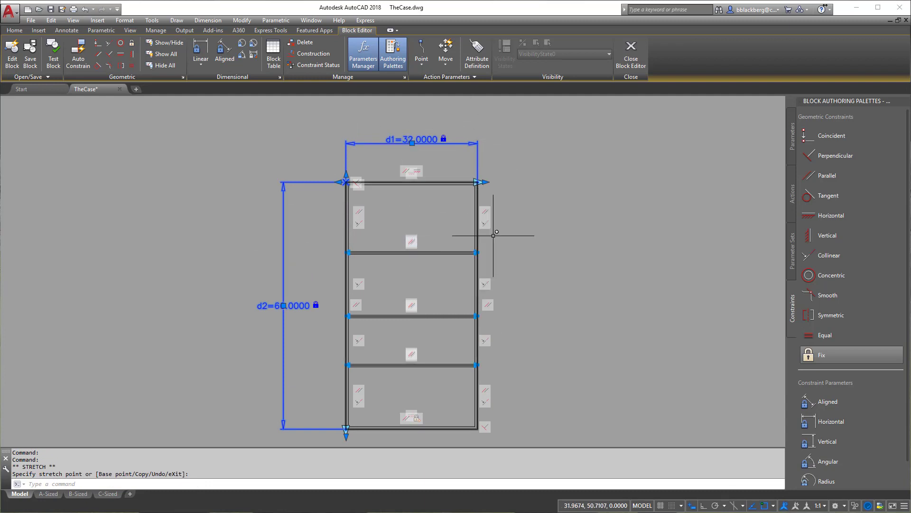
left_click(167, 66)
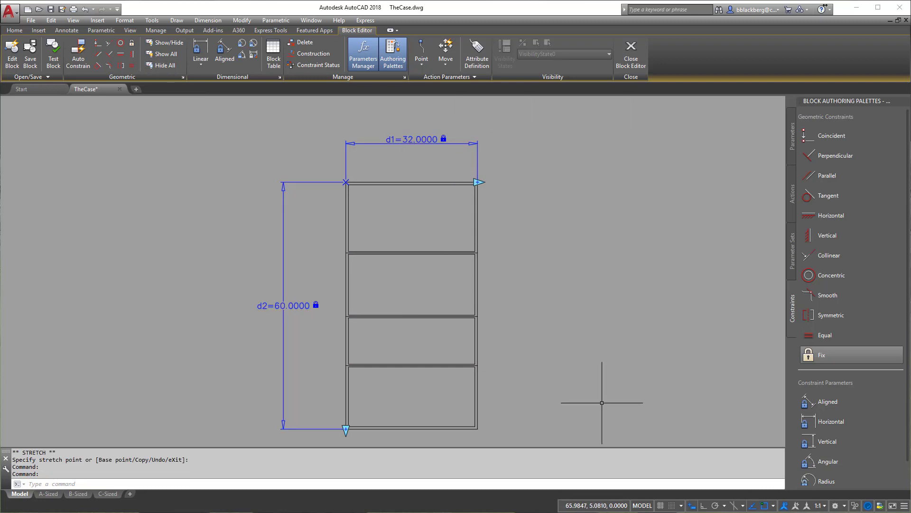
middle_click_drag(436, 342, 447, 323)
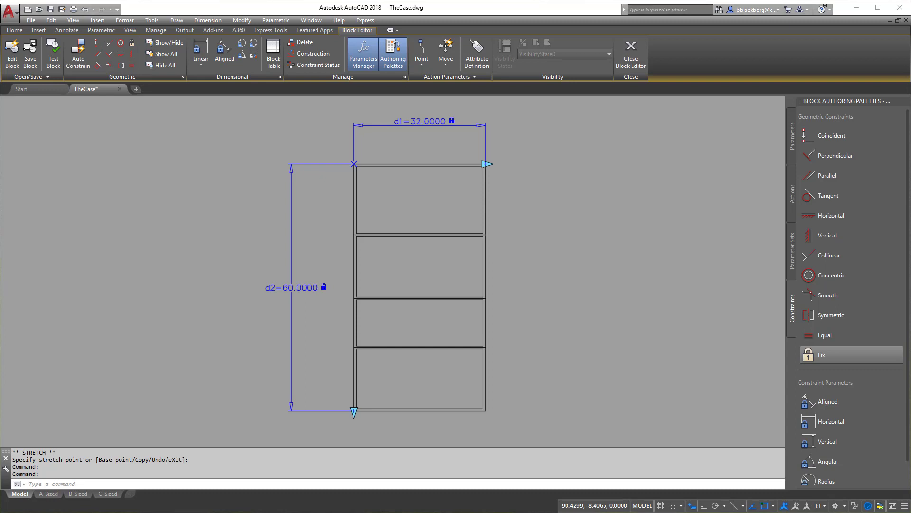
Show the Parameters Manager, make it narrower and place it beside the Block Authoring Palettes.
left_click(363, 48)
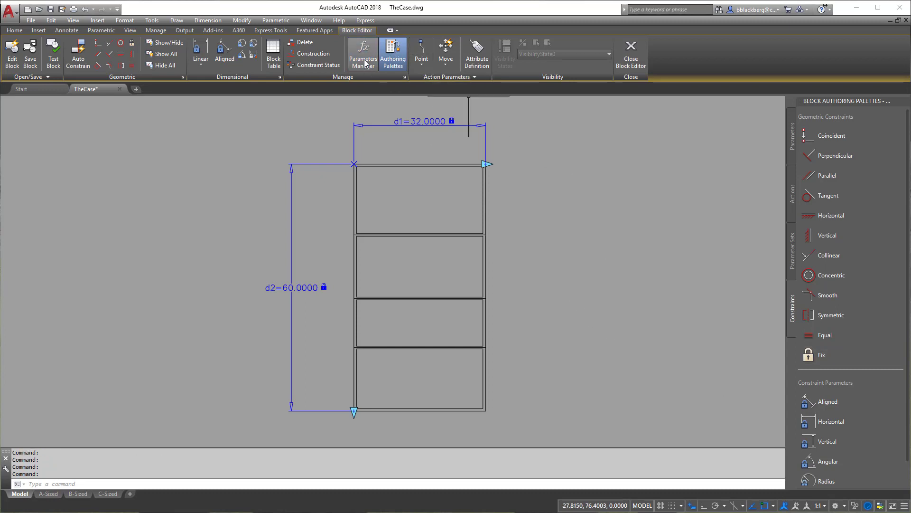
left_click_drag(566, 176, 524, 212)
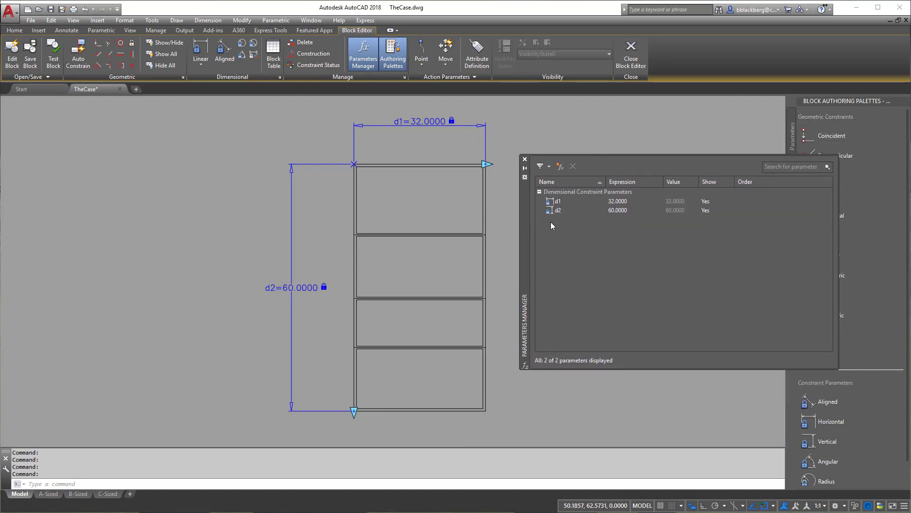
left_click_drag(839, 260, 701, 264)
left_click_drag(531, 238, 613, 181)
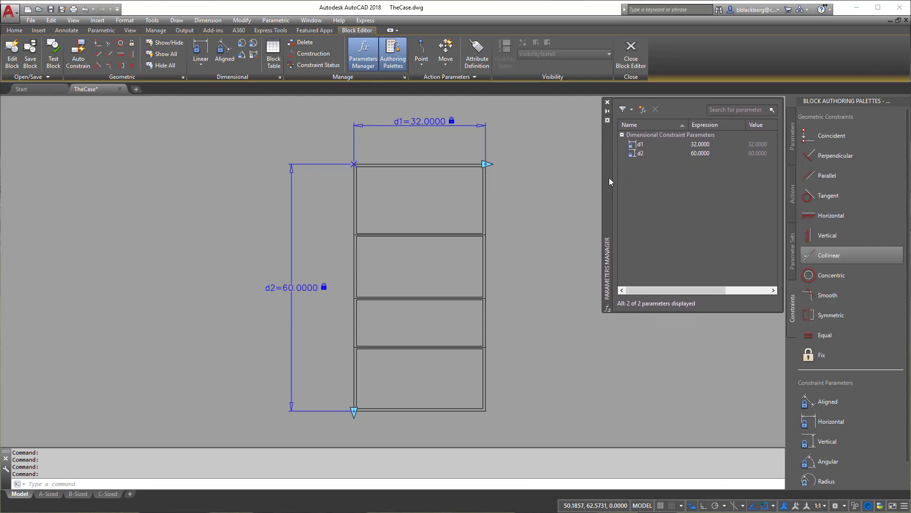
Rename the overall width parameter to WIDTH and the overall height parameter to HEIGHT.
left_click(644, 144)
left_click(655, 145)
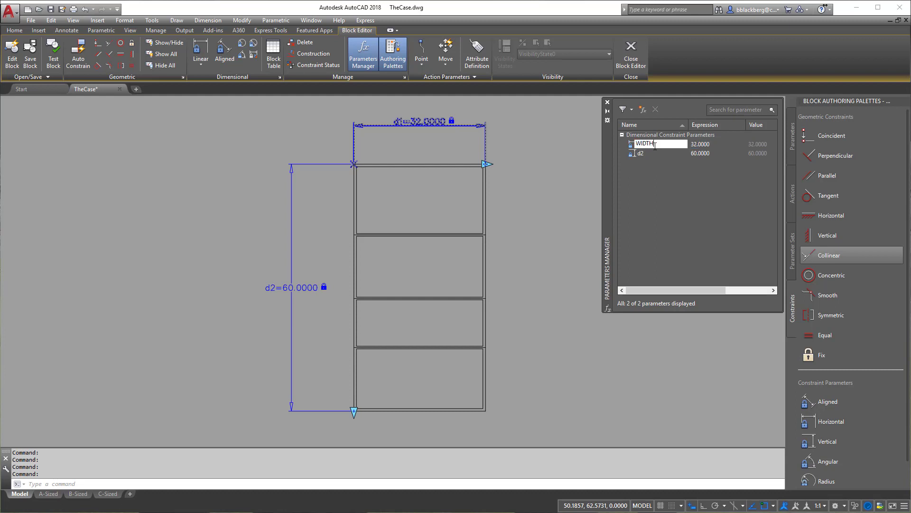
key("Return")
left_click(651, 154)
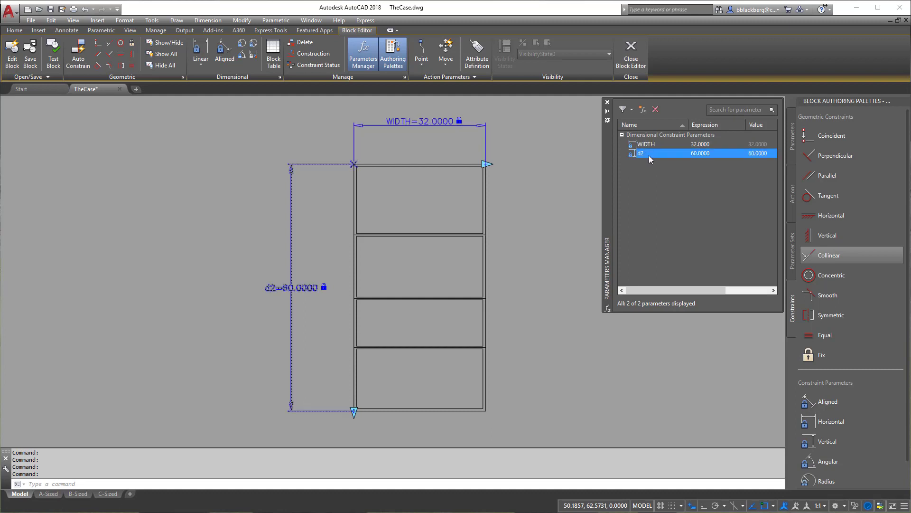
left_click(648, 155)
type("HEIGHT")
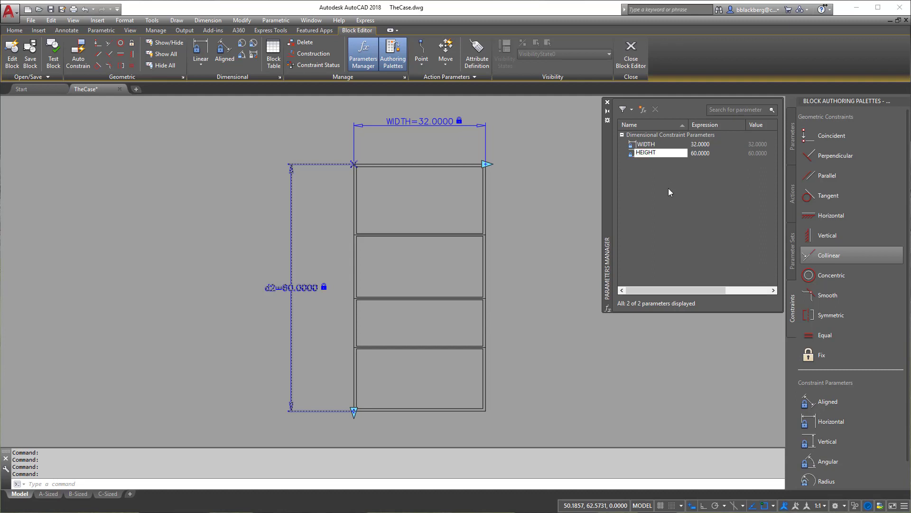
key("Return")
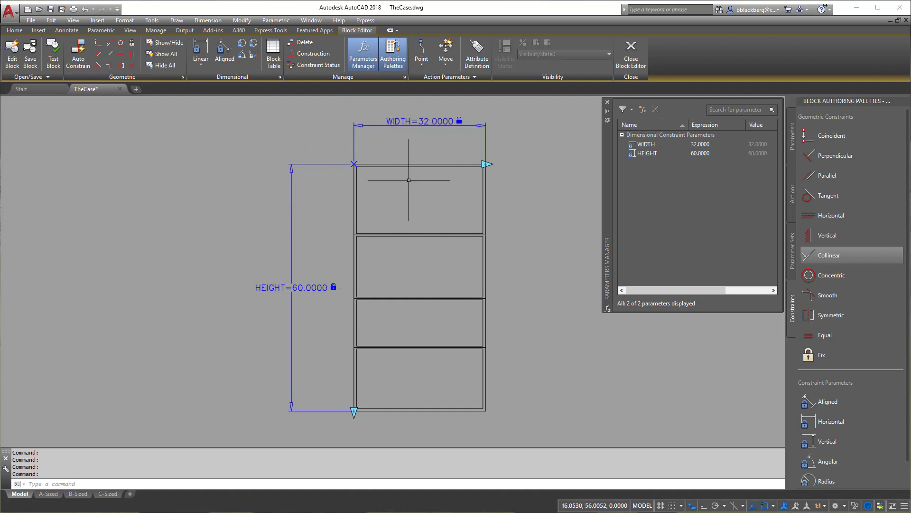
Create three user parameters named HALF_THICK, THICKNESS and SHELF_HEIGHT.
left_click(643, 110)
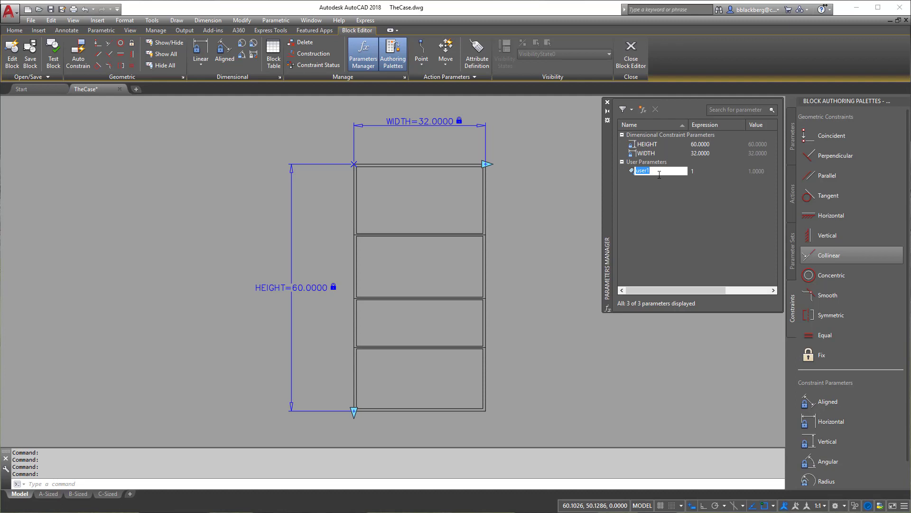
type("HAL")
type("HICK")
key("Return")
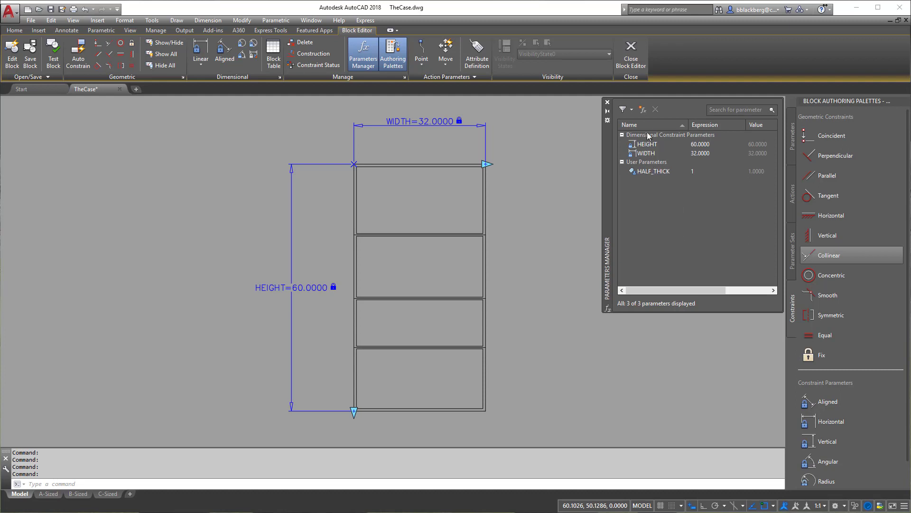
left_click(643, 109)
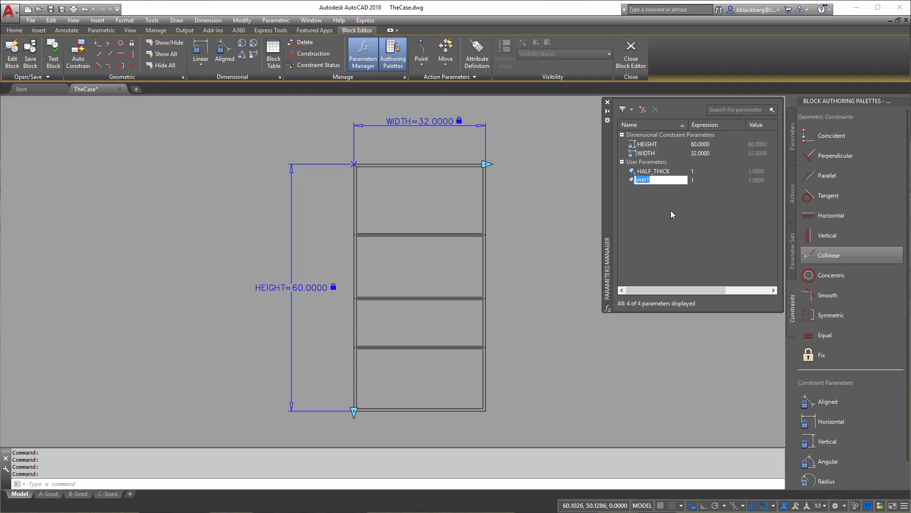
type("THICKNESS")
key("Return")
left_click(643, 109)
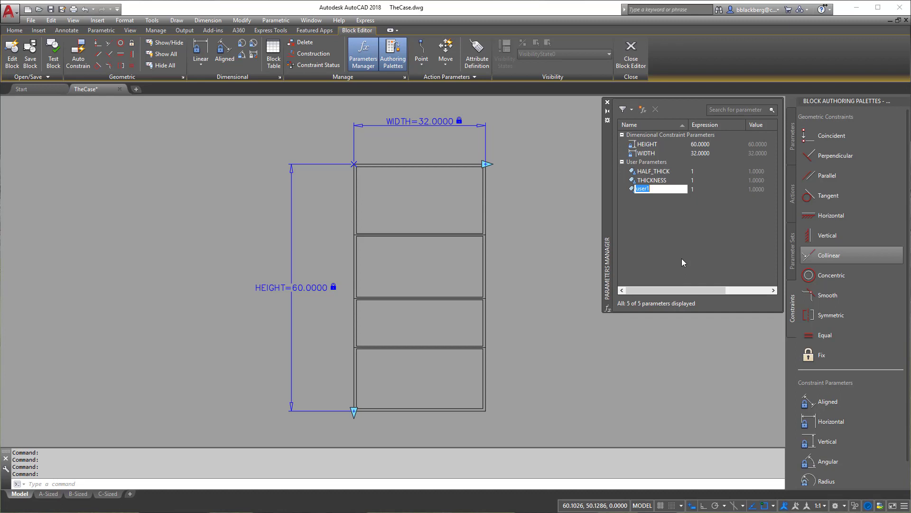
type("SHELF_HEIGHT")
key("Return")
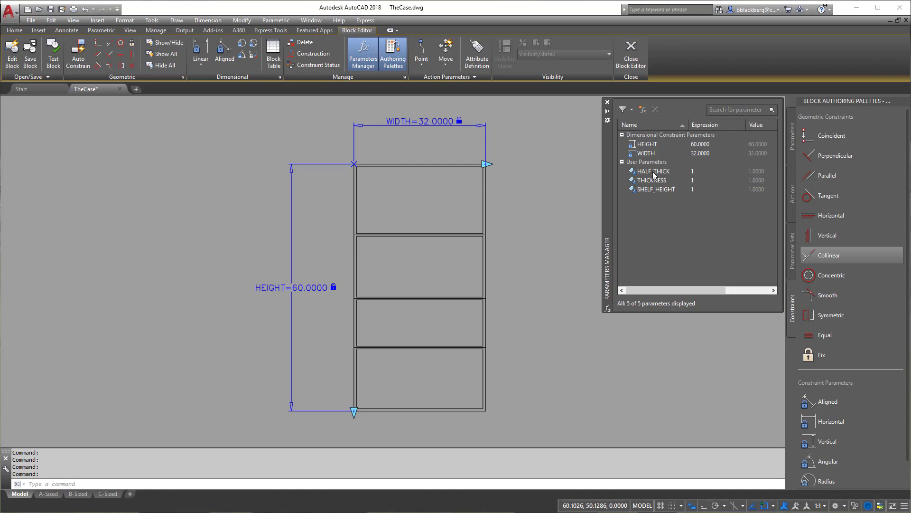
Set the HALF_THICK expression to THICKNESS/2 and the THICKNESS expression to 5/8.
left_click(700, 175)
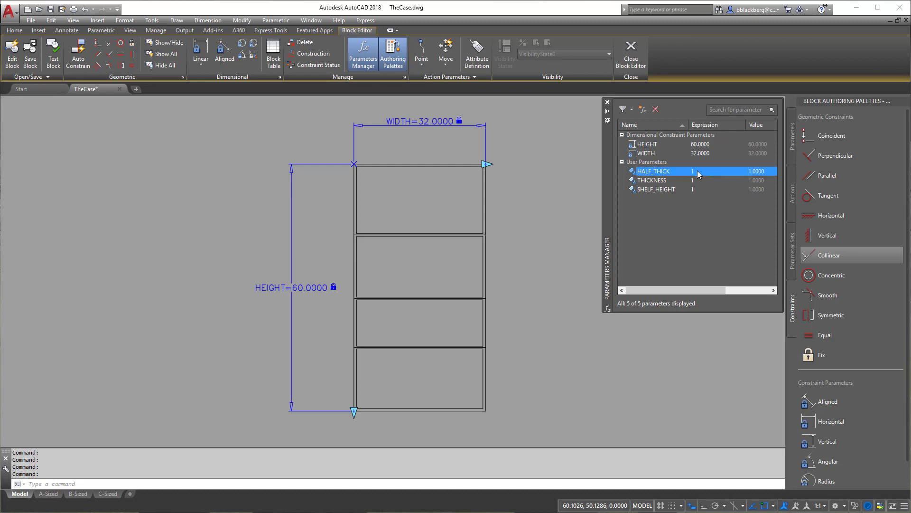
left_click(698, 172)
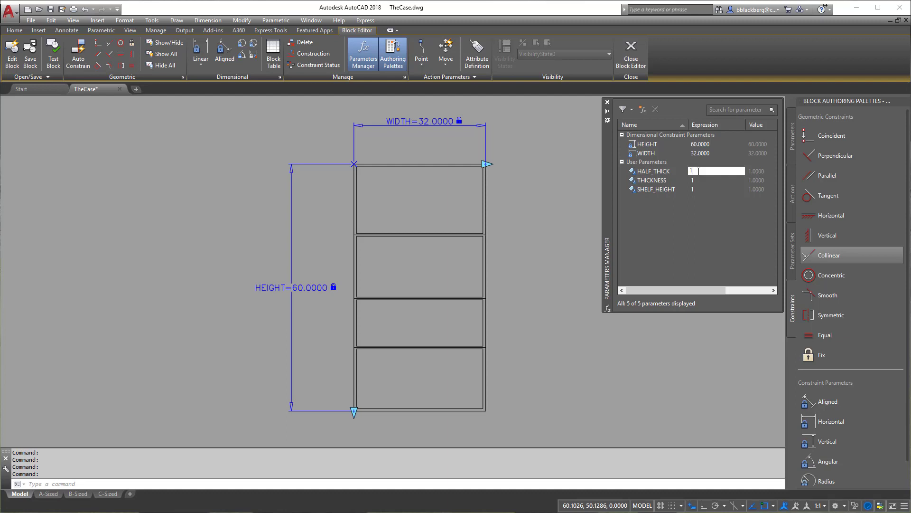
type("THICKNESS/2")
left_click(704, 180)
left_click(702, 180)
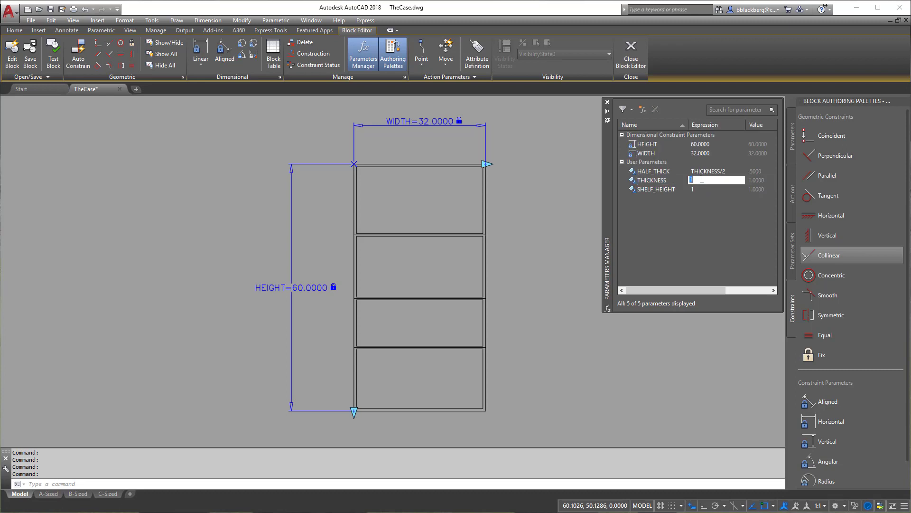
type("5/8")
Set the SHELF_HEIGHT expression to HEIGHT/4.
left_click(702, 189)
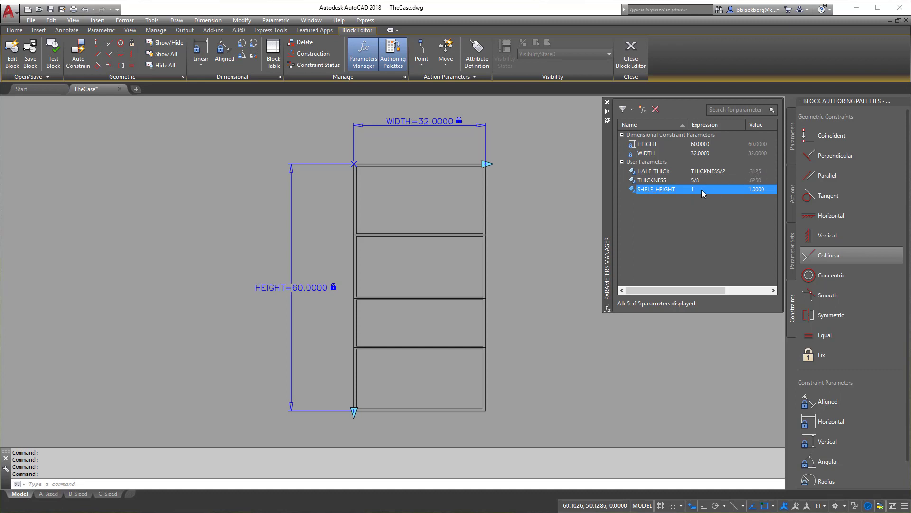
left_click(695, 189)
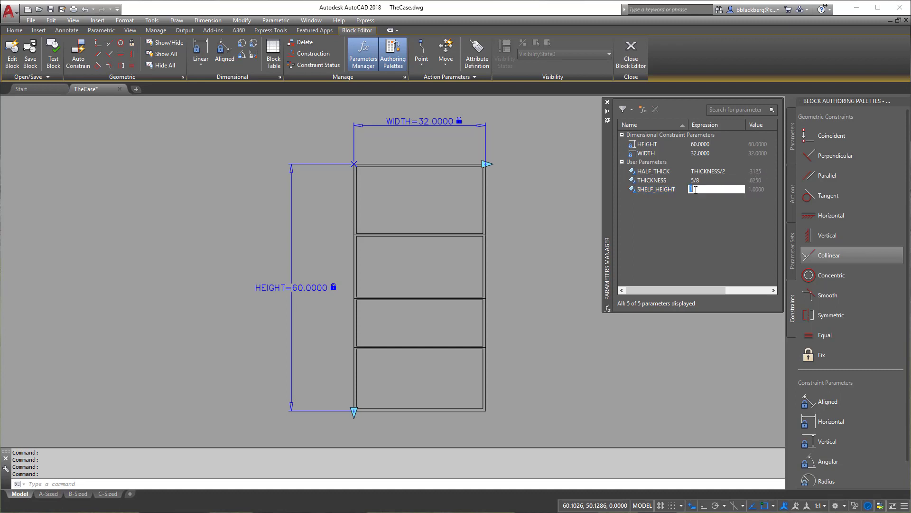
type("HEIGHT/4")
key("Return")
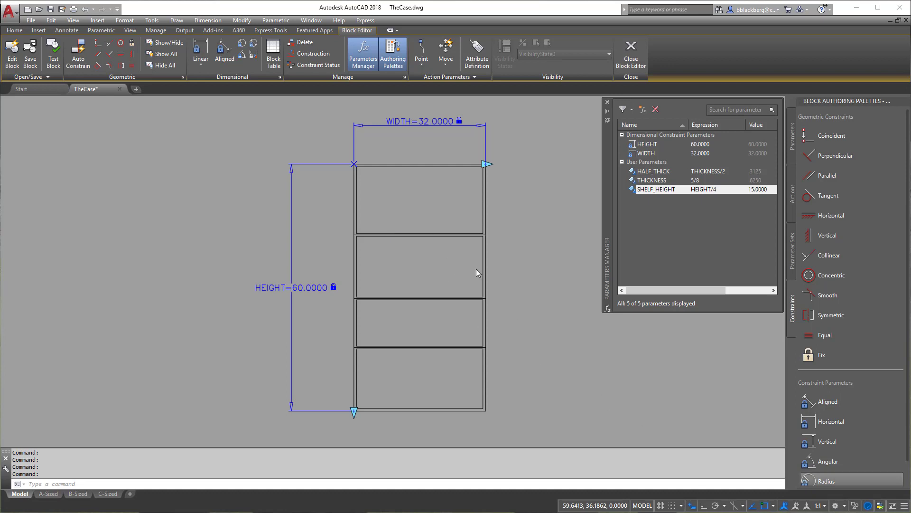
Add a linear constraint parameter from the bookcase's top-left outer corner down to the left end of the uppermost shelf's centerline.
left_click(201, 52)
scroll(370, 173, "up", 3)
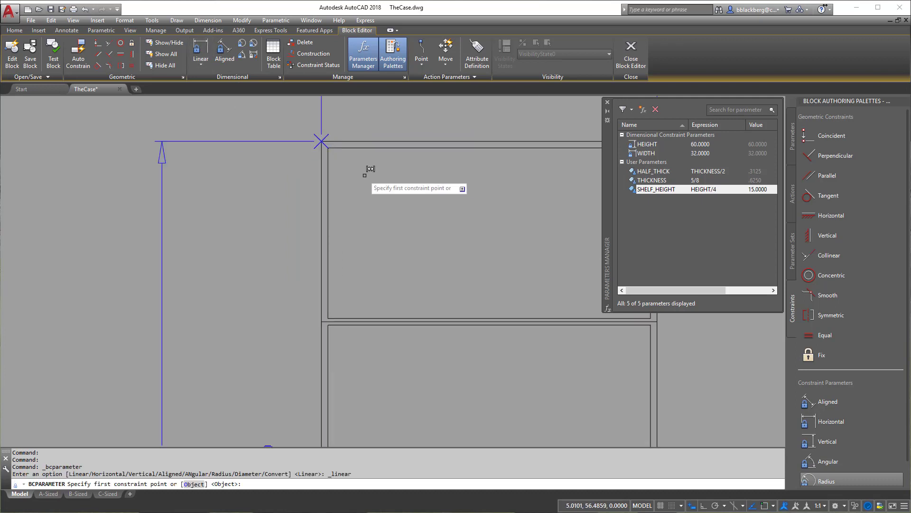
left_click(322, 141)
left_click(321, 321)
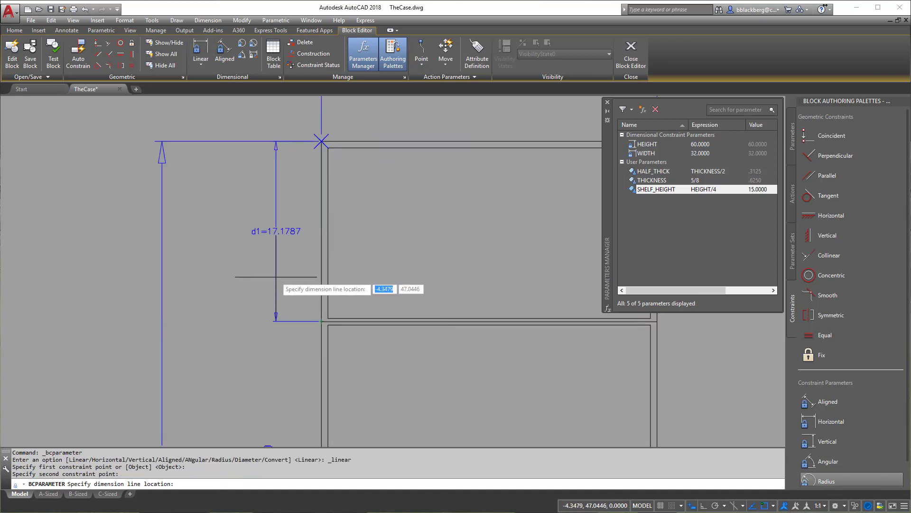
left_click(280, 242)
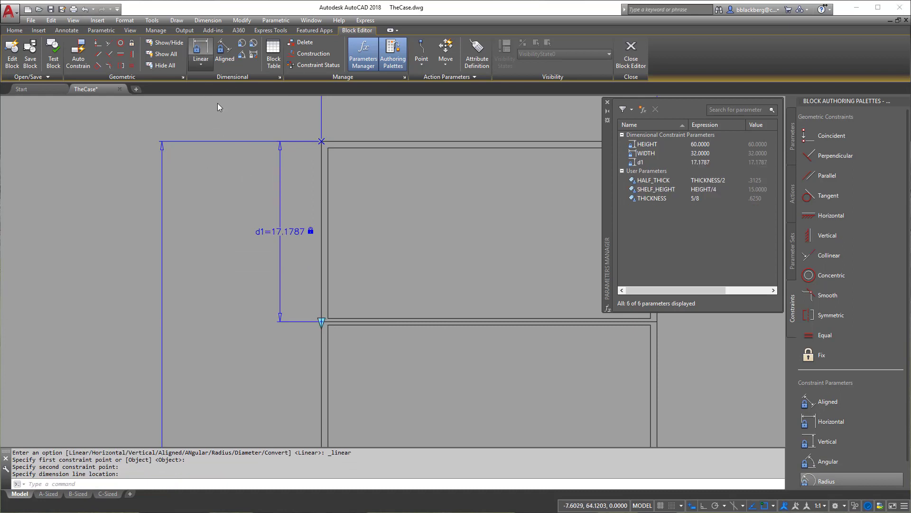
Add a linear constraint parameter between the left ends of the first and second shelf centerlines, aligned with the previous shelf dimension.
left_click(201, 61)
left_click(217, 87)
middle_click_drag(228, 319, 317, 177)
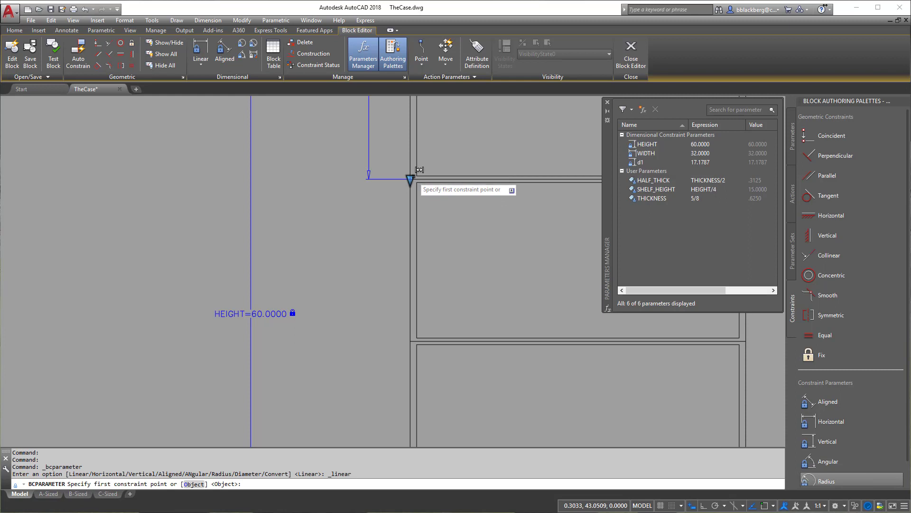
left_click(410, 180)
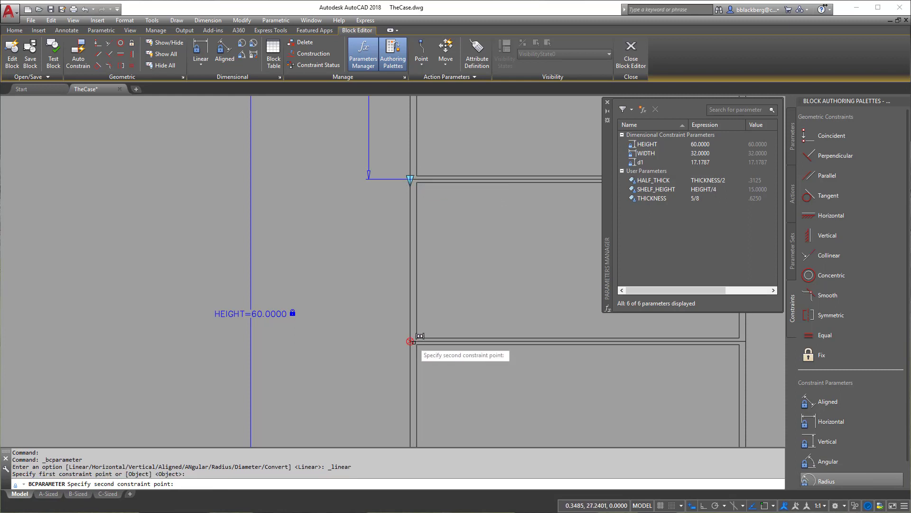
left_click(410, 341)
left_click(368, 259)
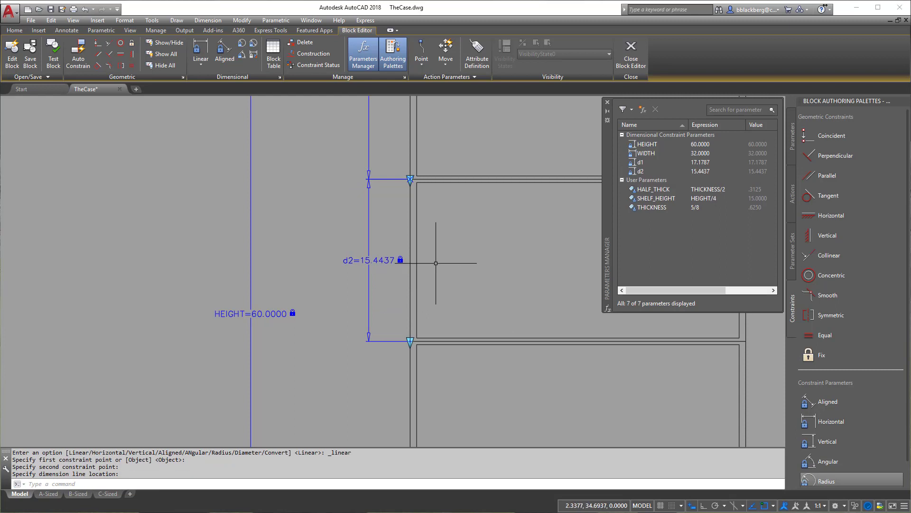
Add a linear constraint parameter between the left ends of the second and third shelf centerlines, in line with the other shelf dimensions.
left_click(201, 51)
middle_click_drag(357, 309, 426, 134)
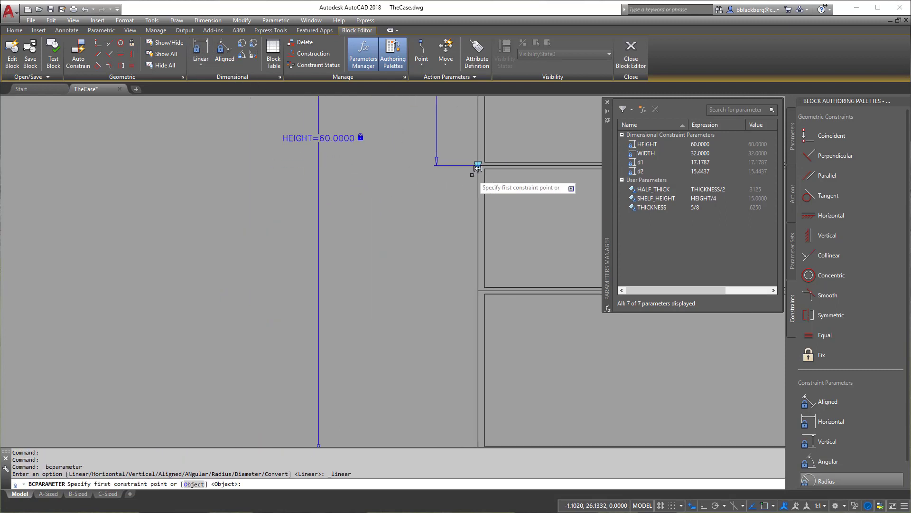
left_click(494, 165)
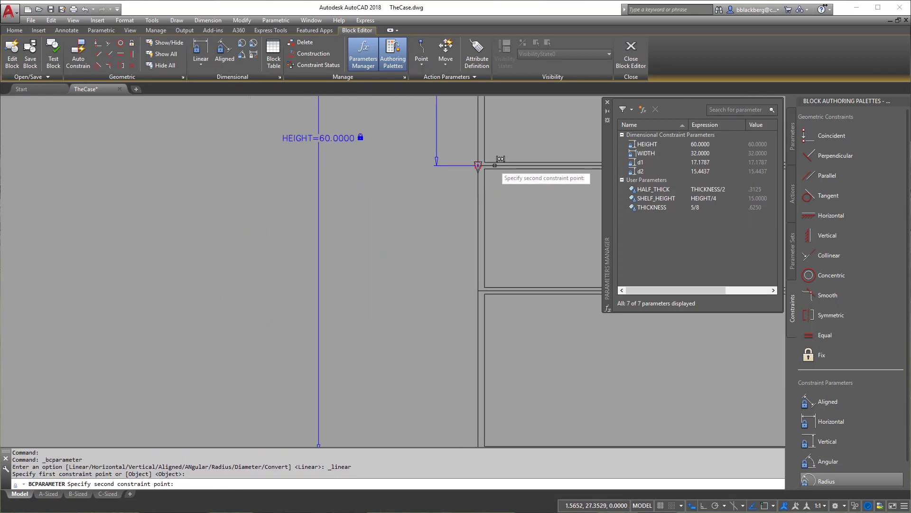
left_click(497, 290)
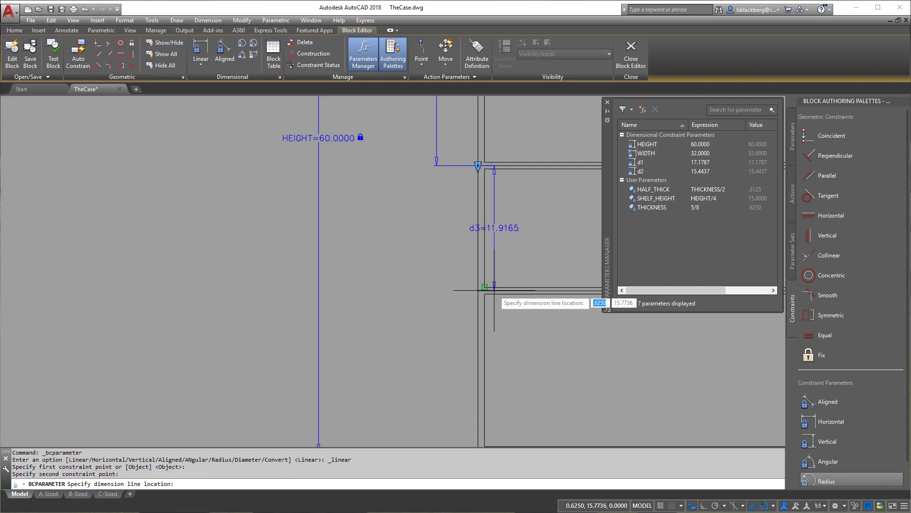
left_click(435, 212)
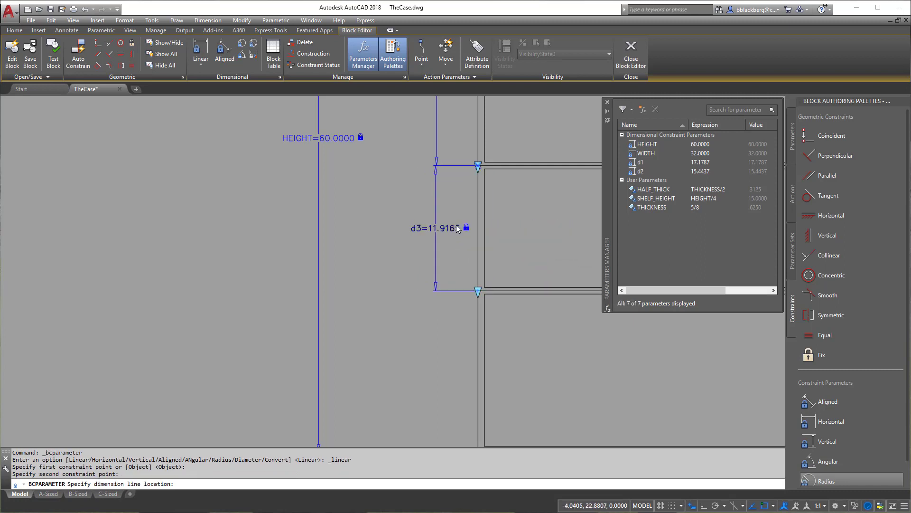
left_click(457, 229)
key("Return")
Try to add a linear constraint parameter from the third shelf's centerline to the bookcase's bottom-left outer corner.
left_click(200, 50)
mouse_move(328, 314)
middle_mouse_down()
mouse_move(252, 213)
mouse_move(218, 198)
middle_mouse_up()
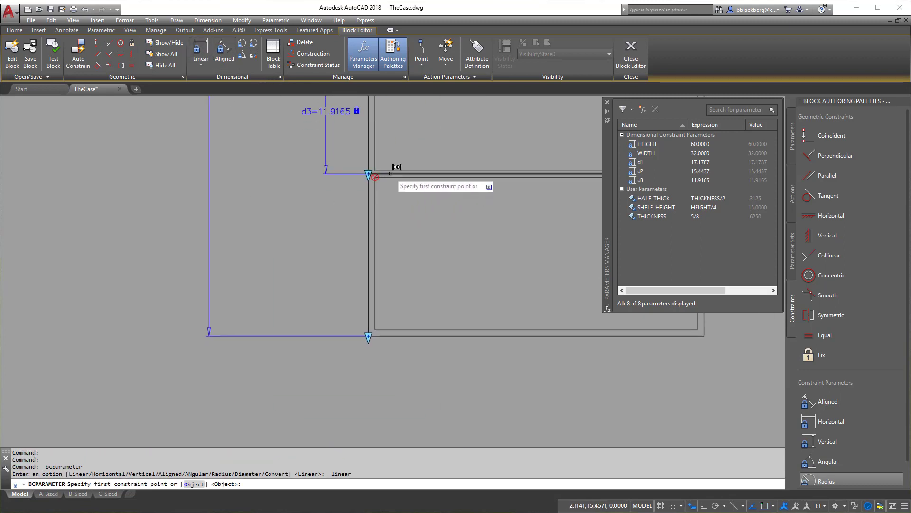
left_click(390, 175)
left_click(368, 336)
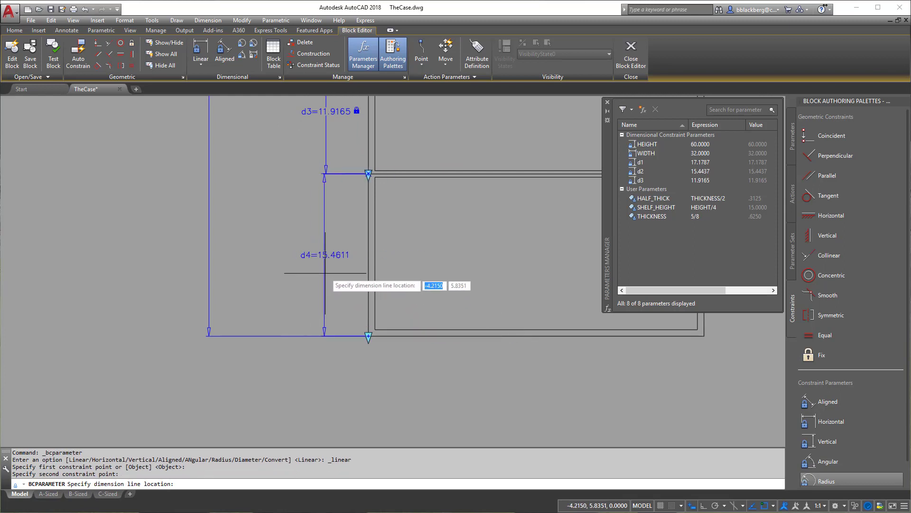
left_click(325, 251)
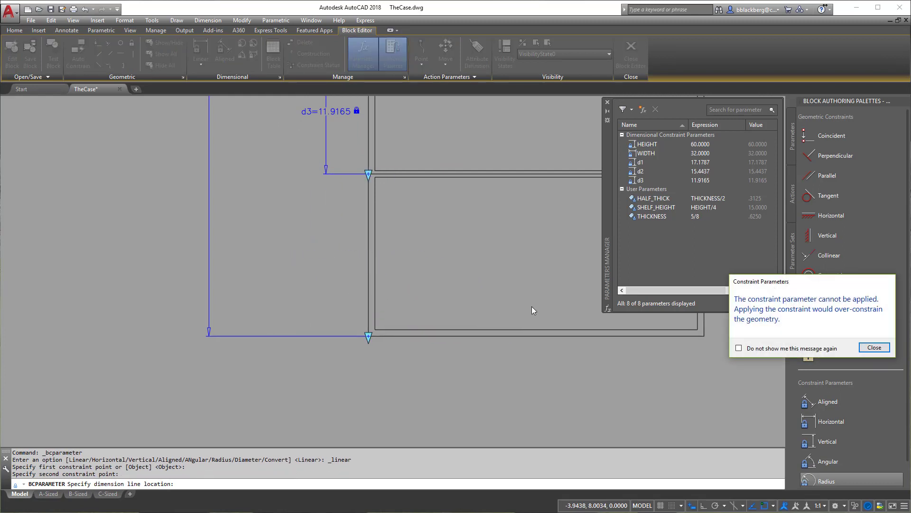
left_click_drag(793, 285, 443, 260)
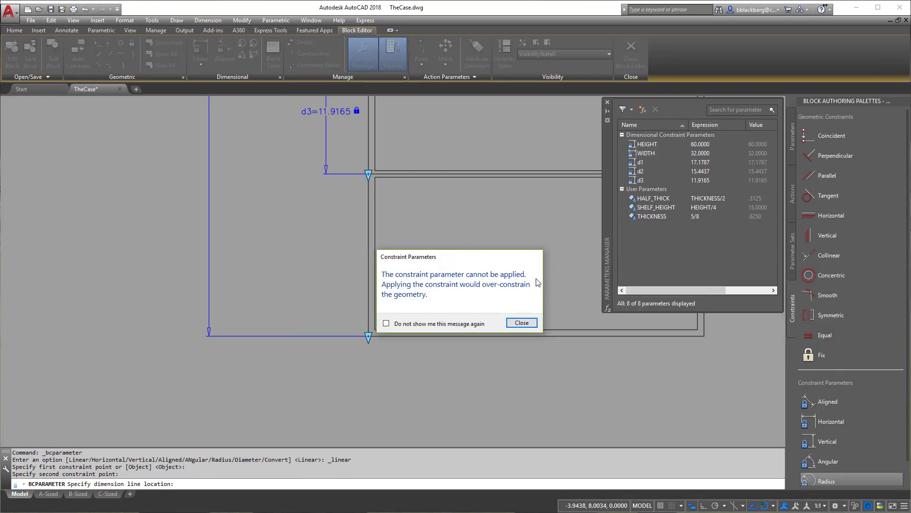
left_click(522, 323)
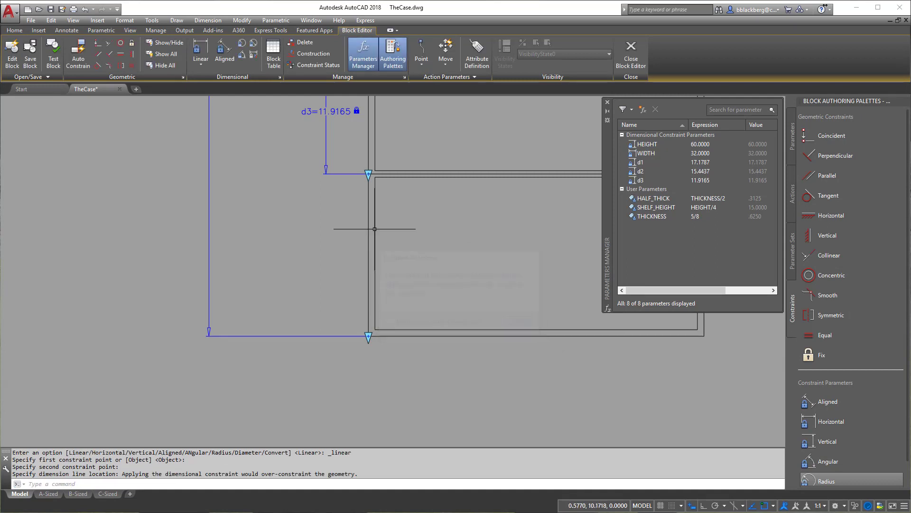
scroll(468, 241, "down", 3)
scroll(468, 241, "down", 2)
scroll(465, 323, "up", 1)
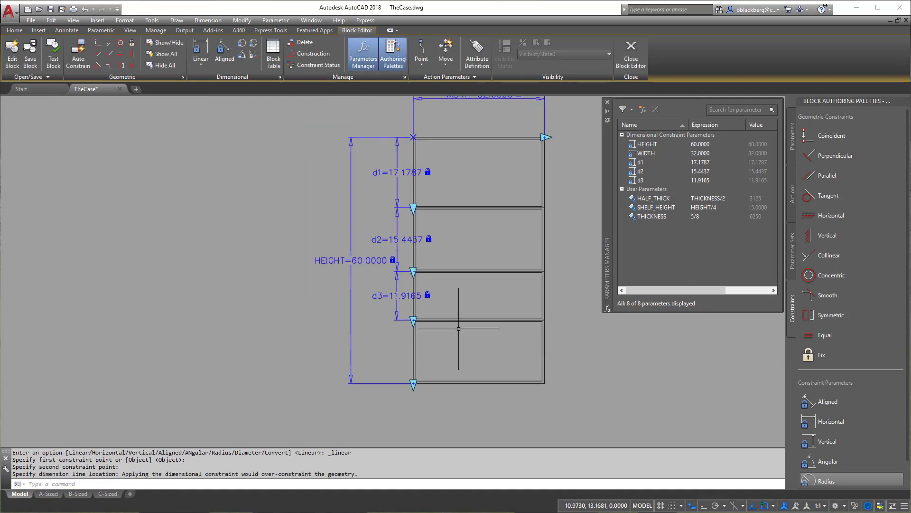
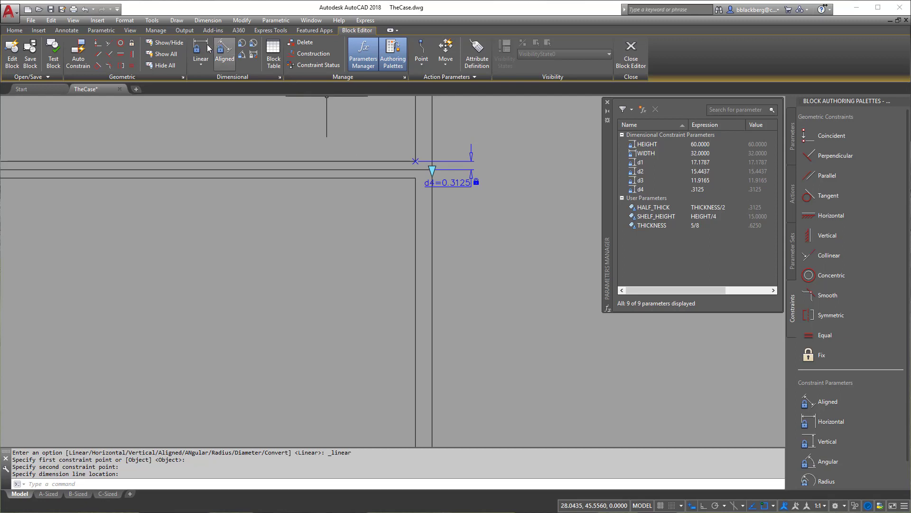
left_click(200, 51)
scroll(429, 195, "up", 4)
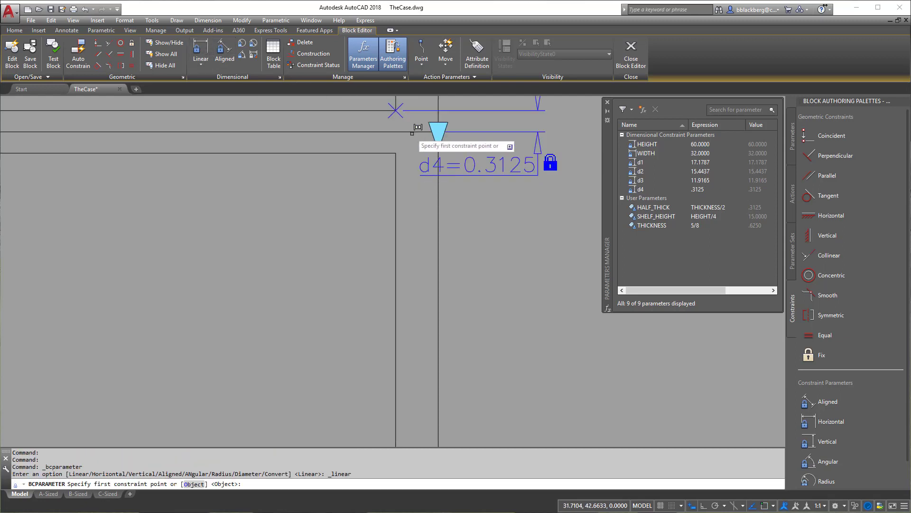
left_click(396, 153)
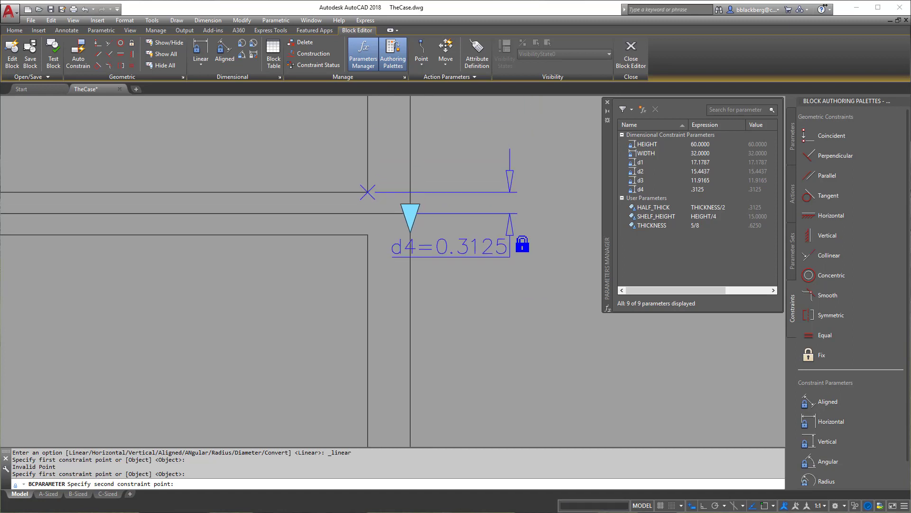
middle_click_drag(408, 160, 379, 242)
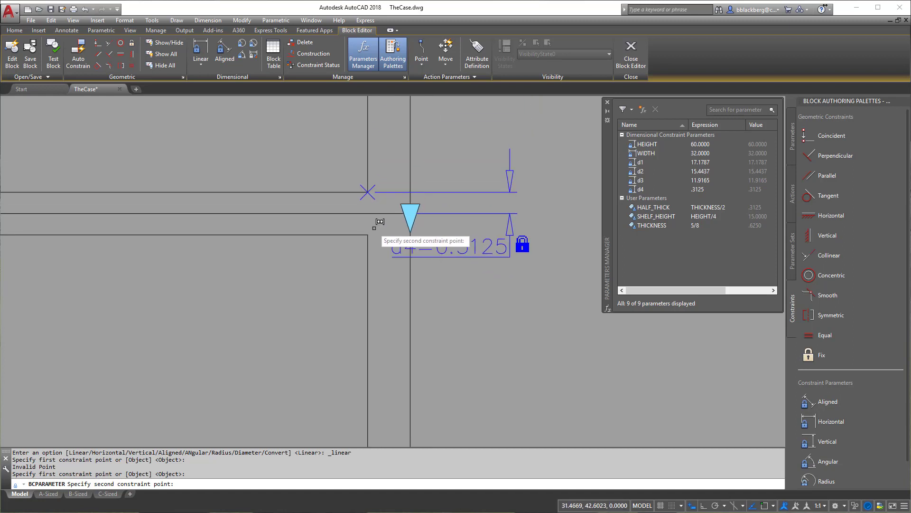
scroll(380, 221, "down", 3)
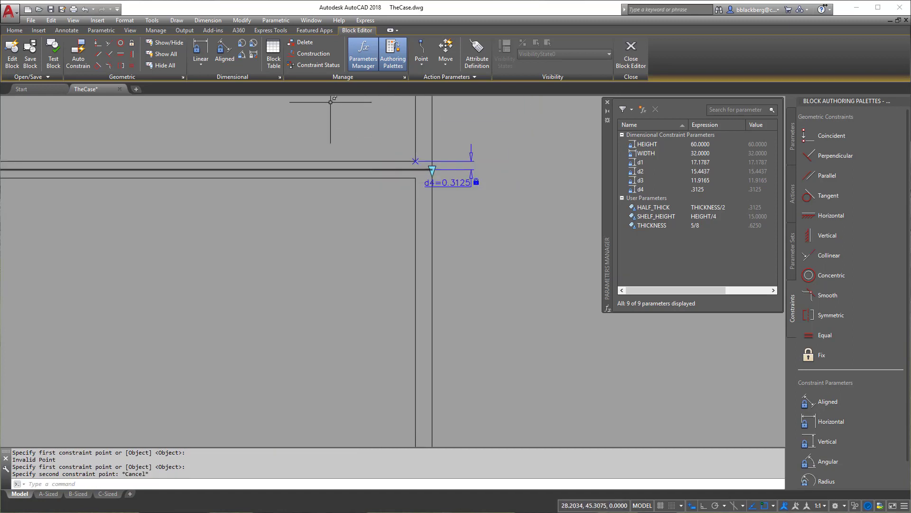
Add a vertical linear constraint parameter from the right end of the uppermost shelf's centerline to the right end of its lower edge.
left_click(201, 64)
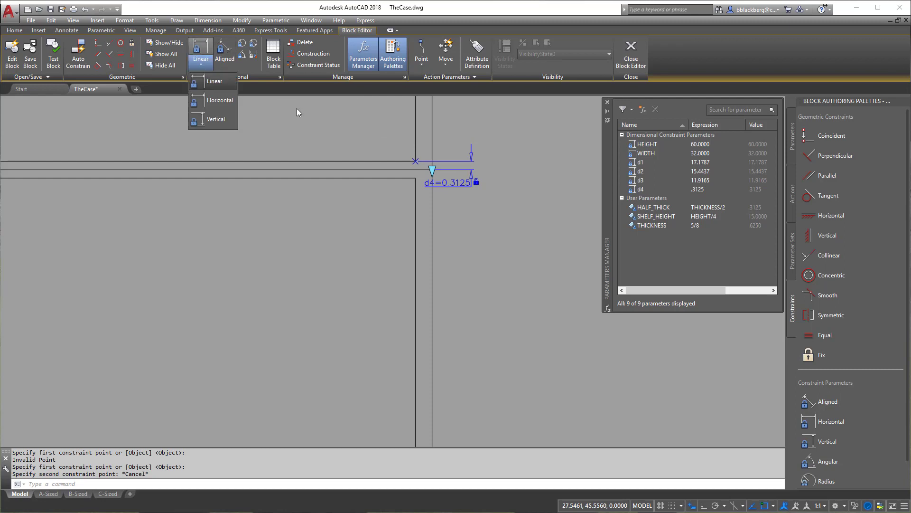
left_click(233, 86)
scroll(430, 170, "up", 6)
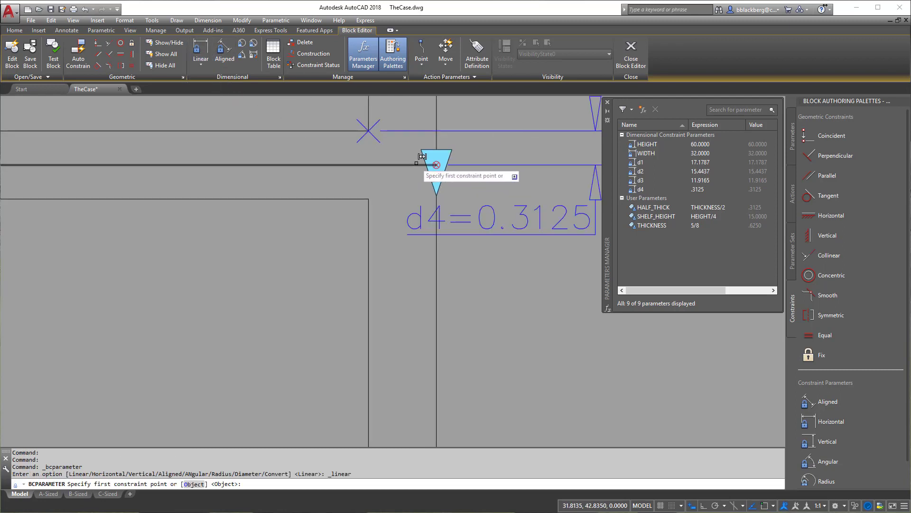
left_click(422, 164)
left_click(365, 196)
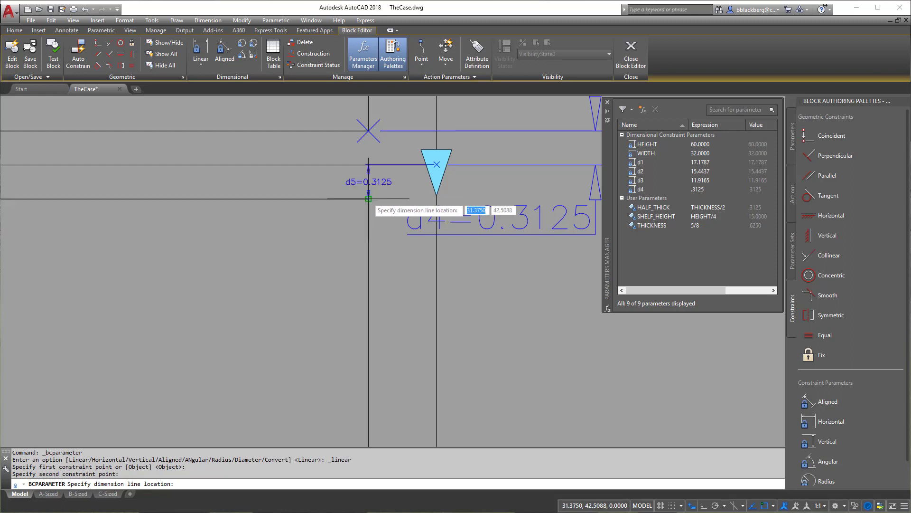
middle_click_drag(368, 195, 148, 214)
scroll(503, 201, "down", 5)
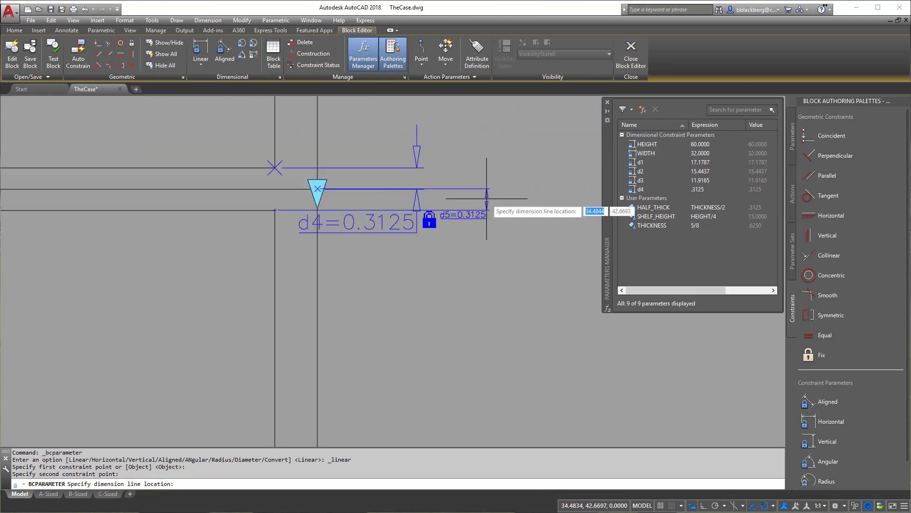
left_click(507, 203)
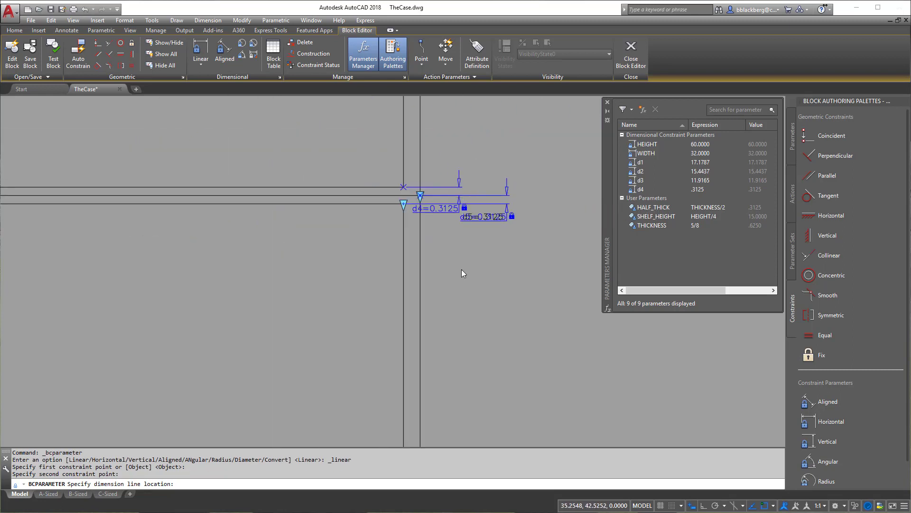
key("Return")
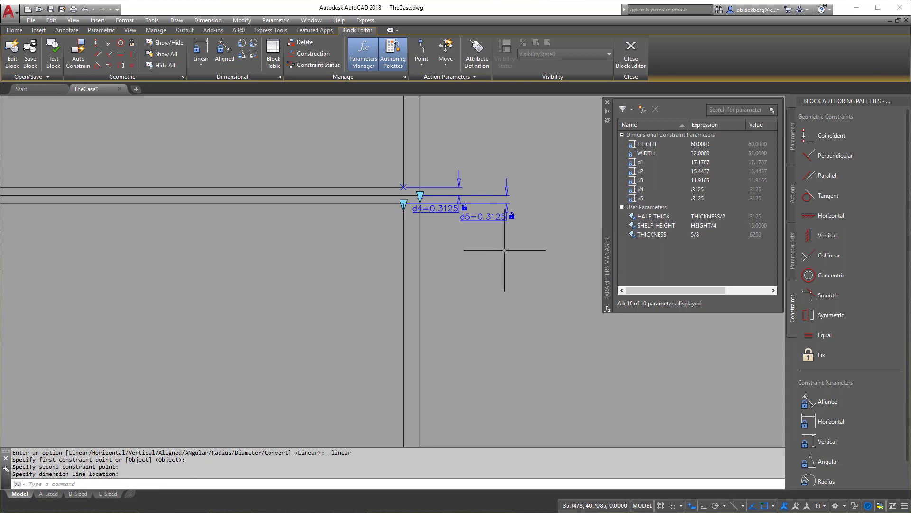
Add a vertical linear constraint parameter from the right end of the second shelf's upper edge to the right end of its centerline.
scroll(505, 265, "down", 2)
left_click(201, 52)
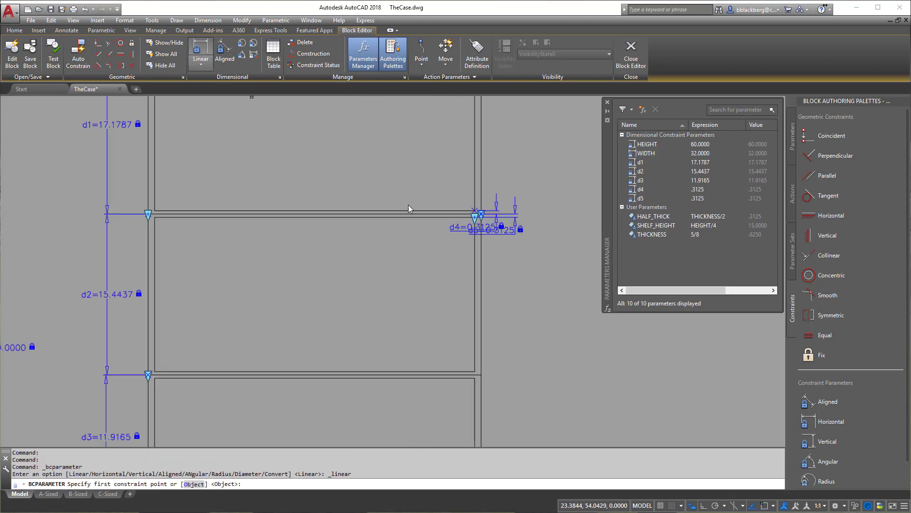
scroll(517, 227, "up", 4)
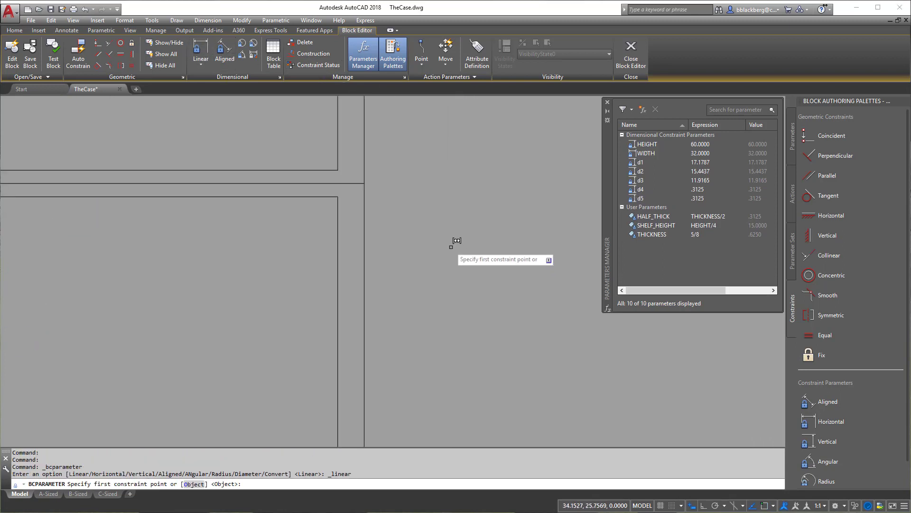
left_click(337, 170)
left_click(364, 183)
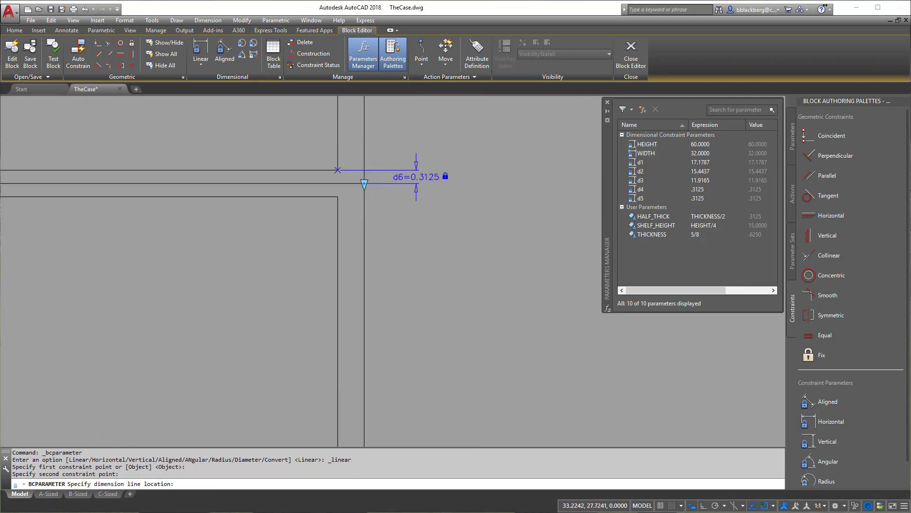
left_click(312, 166)
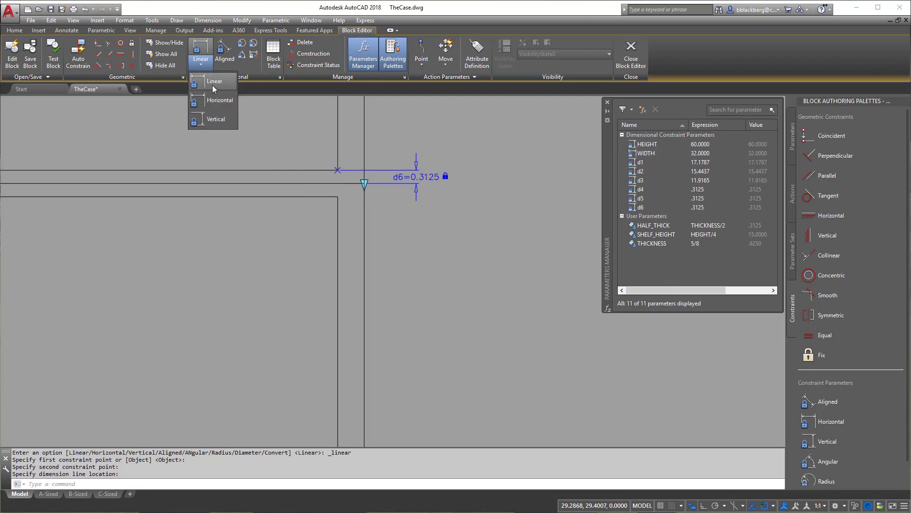
Add a vertical linear constraint parameter from the right end of the second shelf's centerline to the right end of its lower edge.
left_click(212, 84)
left_click(364, 183)
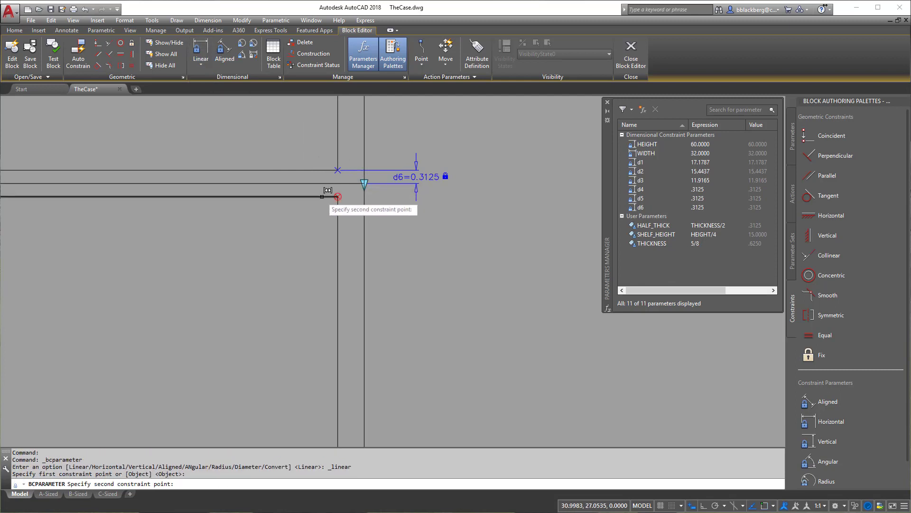
left_click(337, 197)
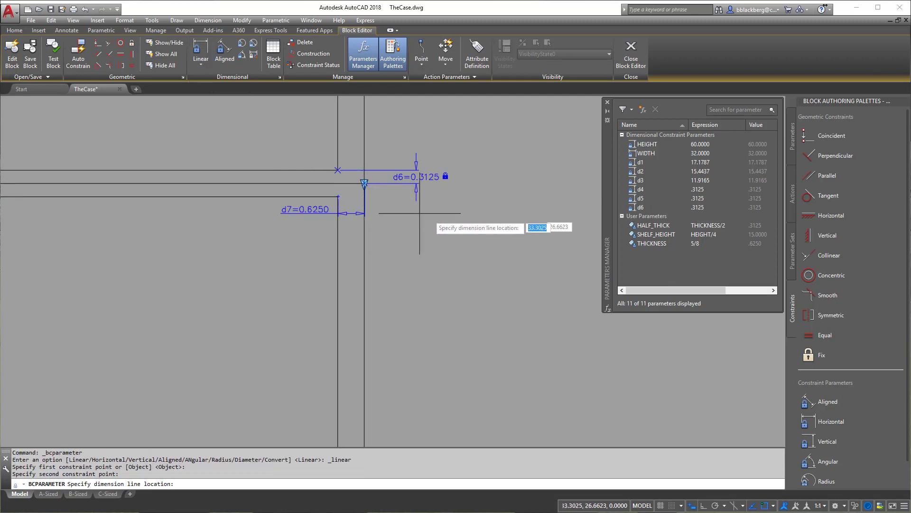
left_click(480, 272)
Add a vertical linear constraint parameter from the right end of the third shelf's upper edge to the right end of its centerline.
scroll(481, 273, "down", 3)
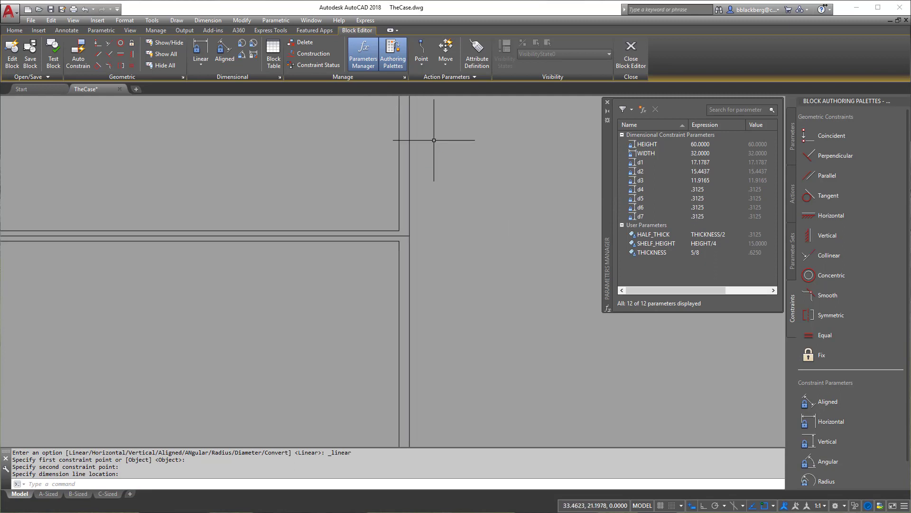
left_click(200, 52)
scroll(377, 203, "up", 5)
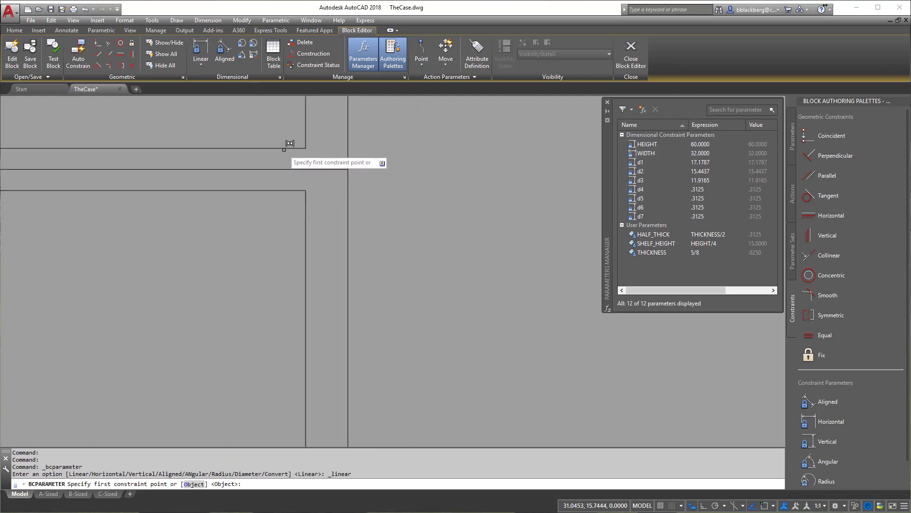
left_click(303, 147)
left_click(345, 167)
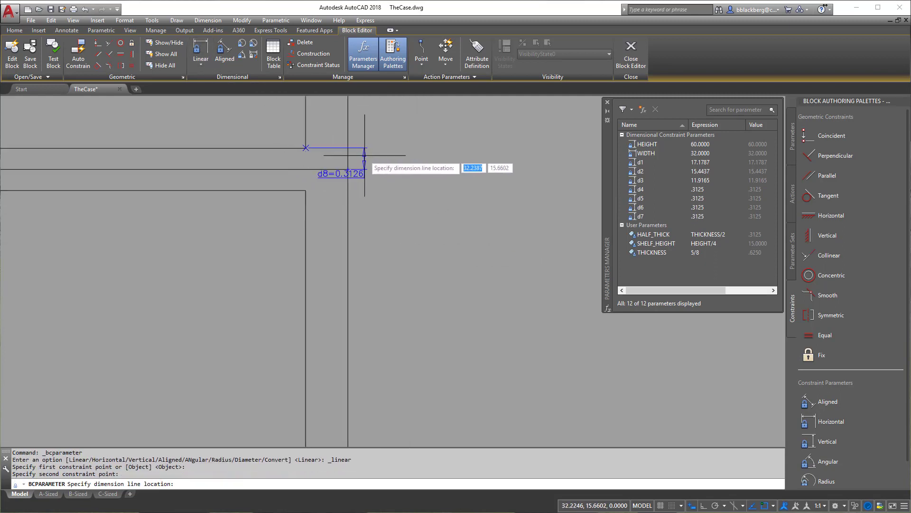
left_click(425, 154)
key("Return")
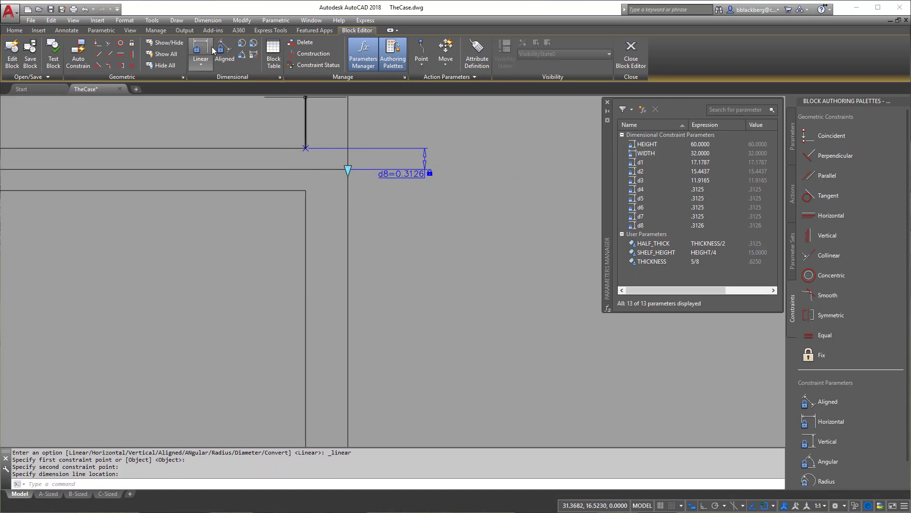
Add a vertical linear constraint parameter from the right end of the third shelf's lower edge to the right end of its centerline.
left_click(201, 51)
left_click(299, 185)
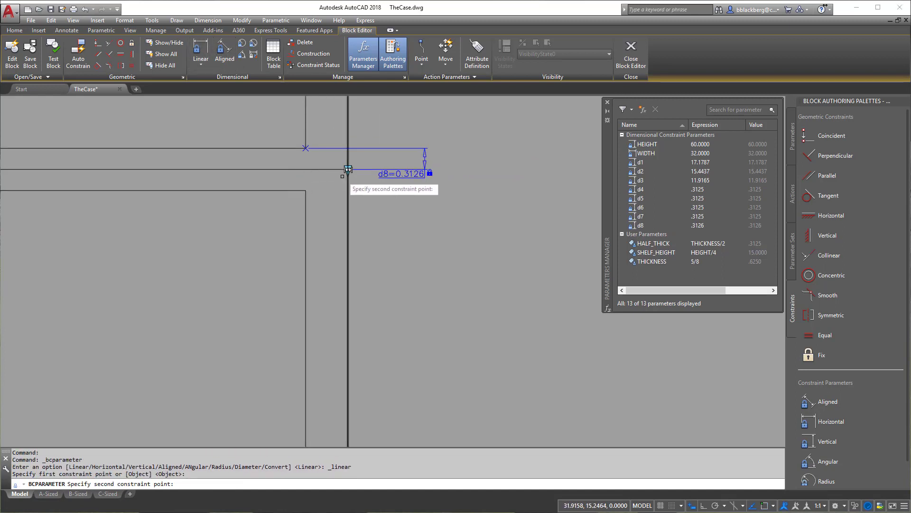
left_click(347, 169)
left_click(494, 157)
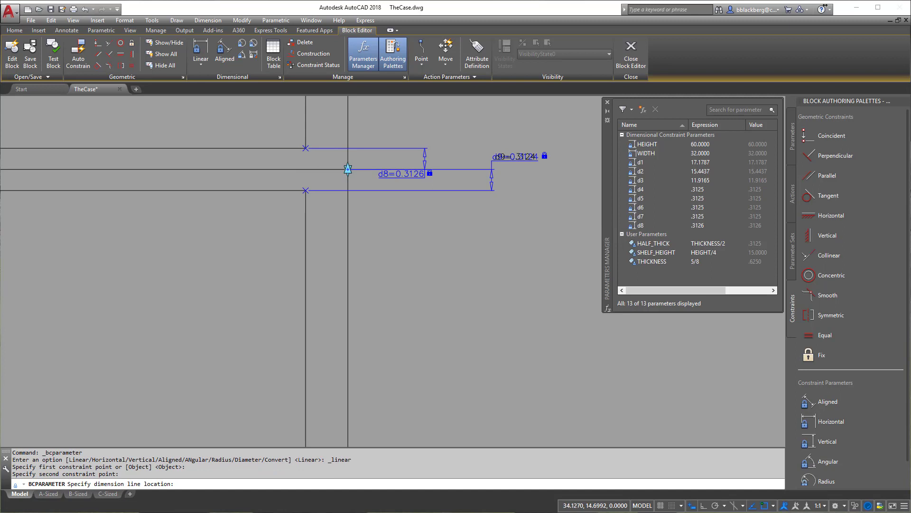
key("Return")
Rename the shelf spacing parameters d1 and d2 as SHELF1 and SHELF2.
scroll(493, 199, "down", 2)
scroll(480, 255, "down", 4)
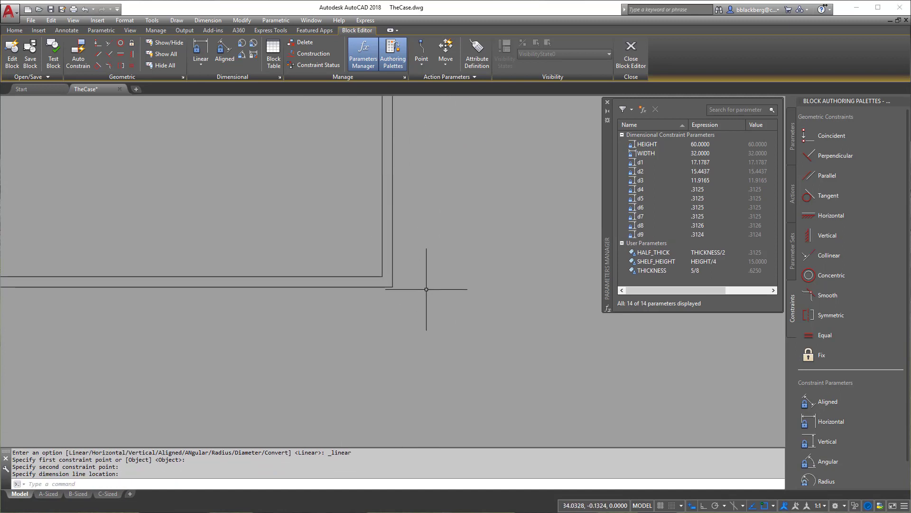
scroll(463, 315, "down", 3)
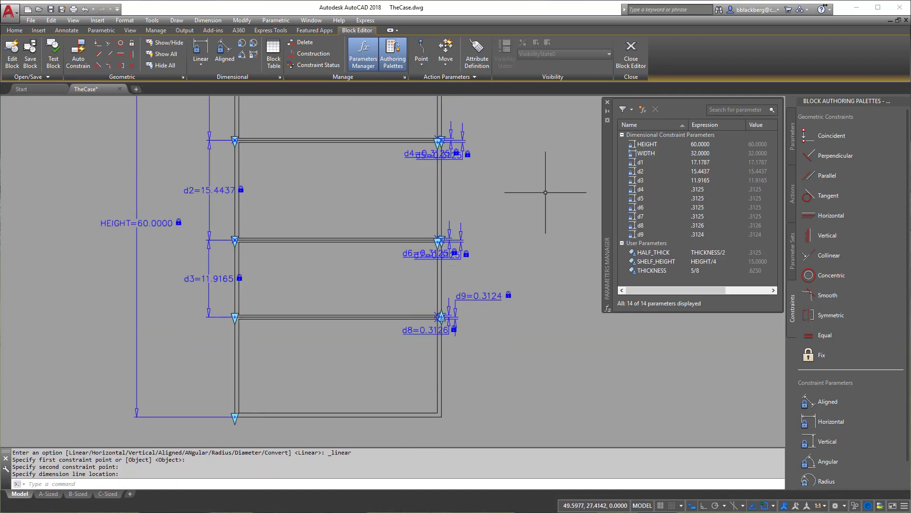
middle_click_drag(482, 414, 480, 299)
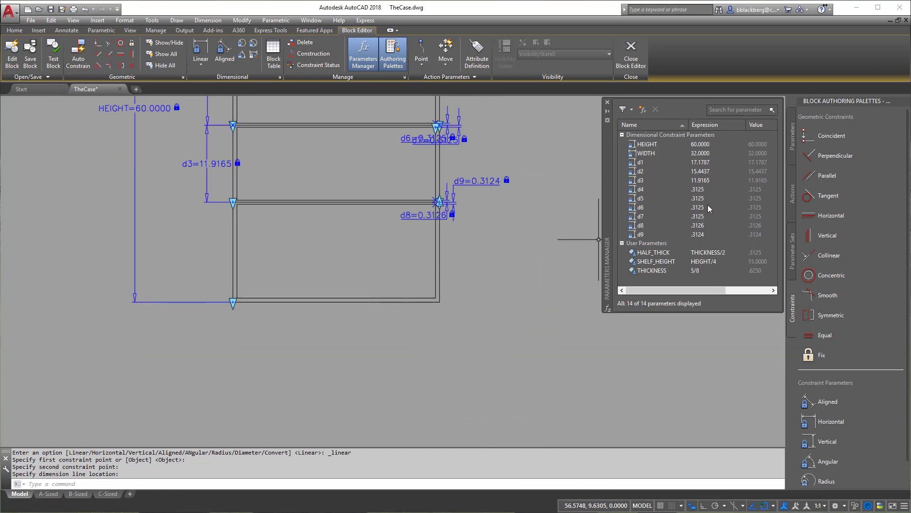
left_click(649, 162)
left_click(653, 162)
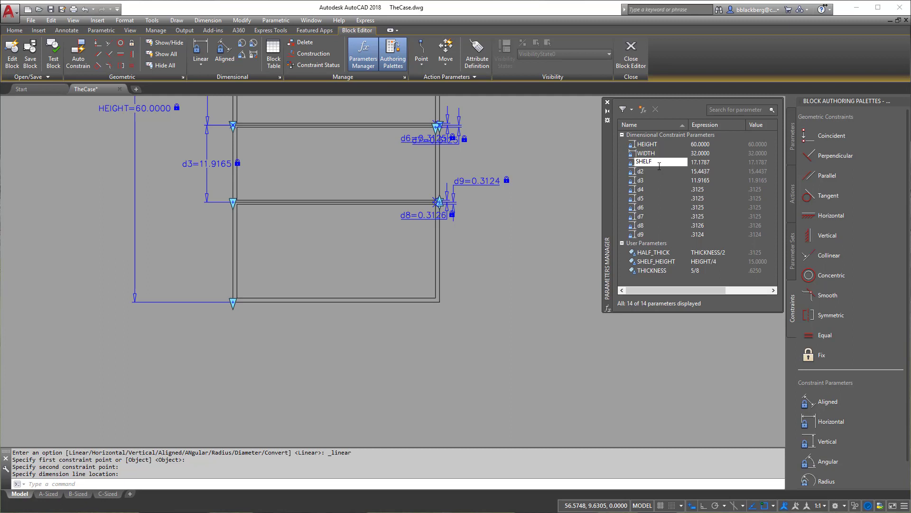
left_click(655, 172)
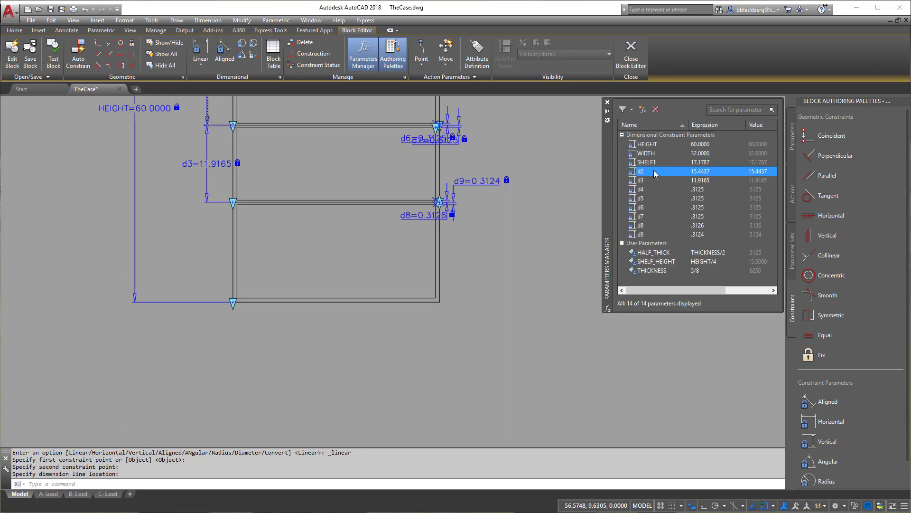
left_click(653, 171)
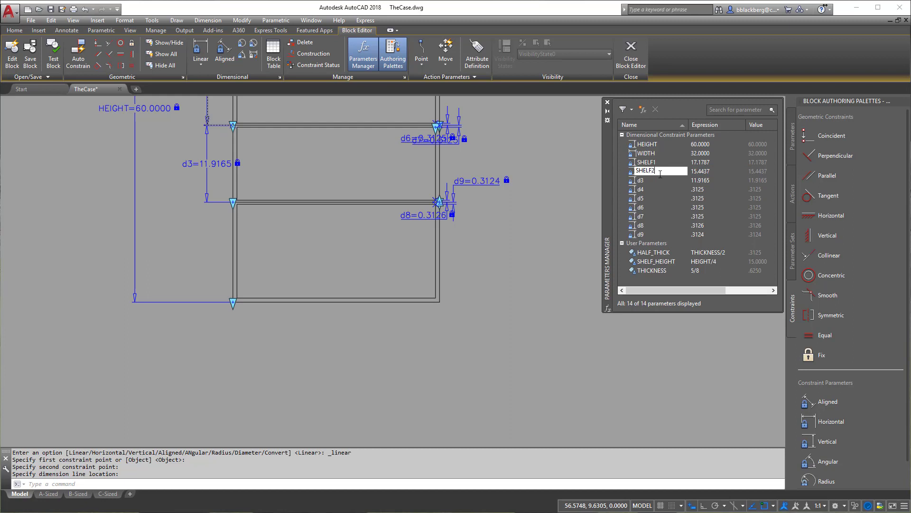
type("SHELF2")
Rename the third shelf spacing parameter, d3, as SHELF3.
left_click(652, 181)
left_click(654, 181)
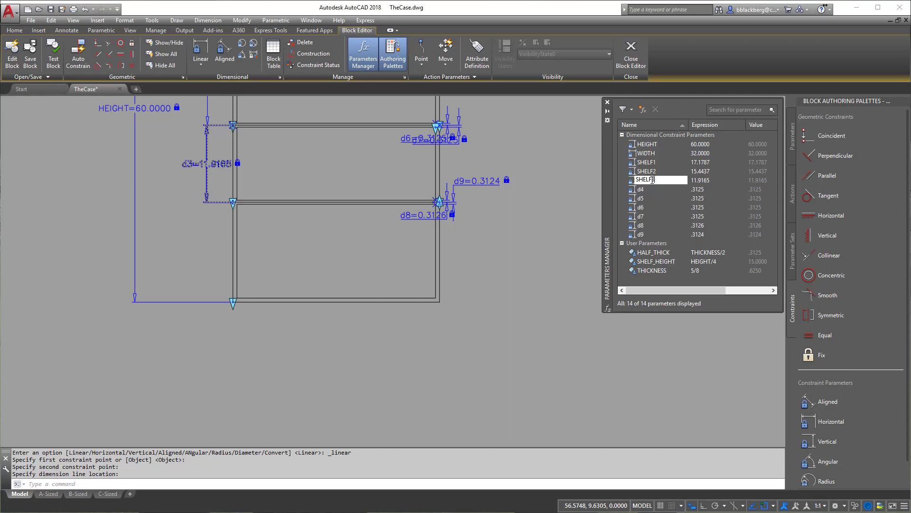
type("SHELF3")
left_click(654, 199)
left_click(546, 200)
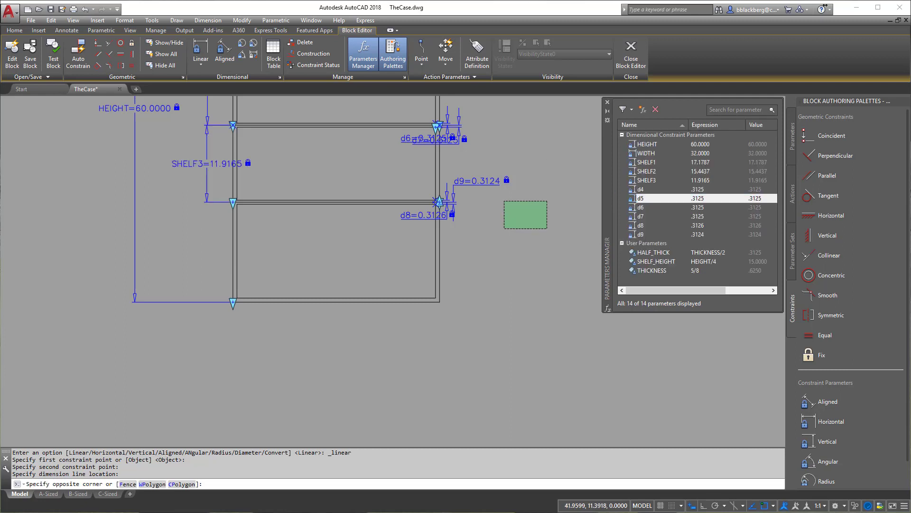
Set the expression of the SHELF1 parameter to SHELF_HEIGHT.
middle_click_drag(518, 210, 513, 413)
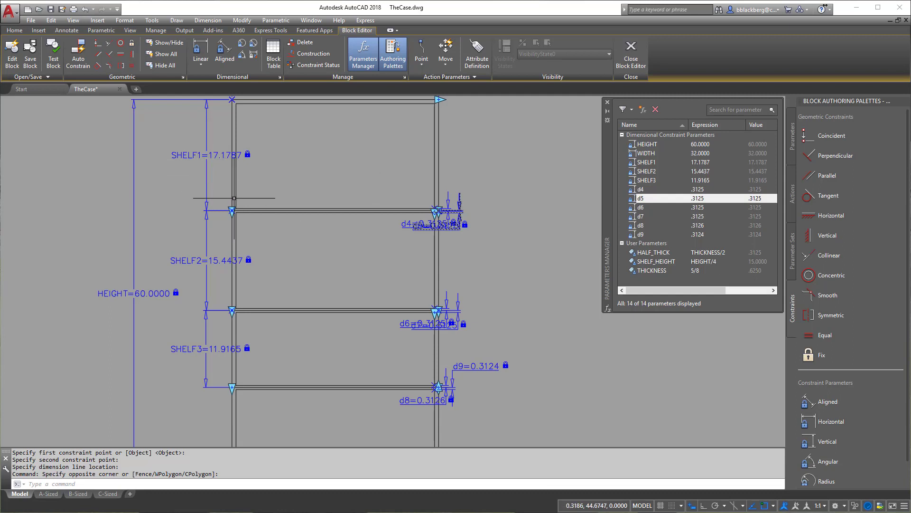
left_click(707, 162)
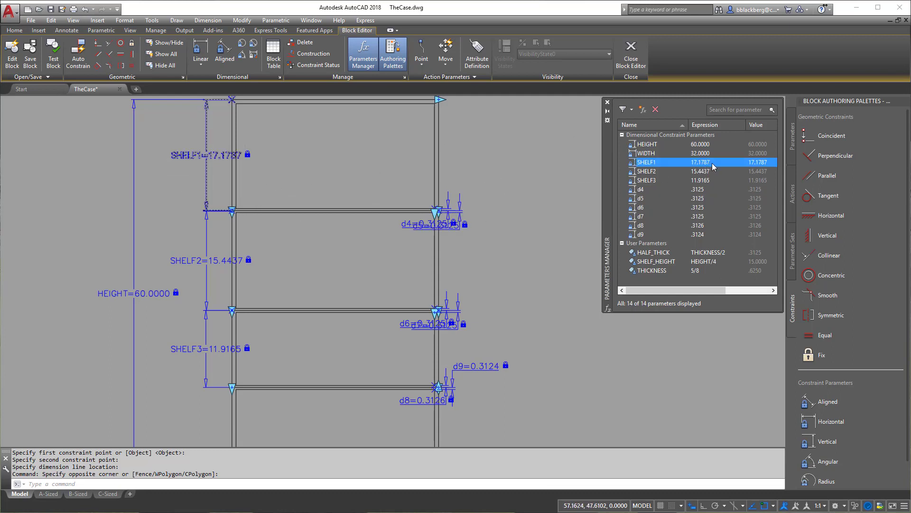
left_click(717, 162)
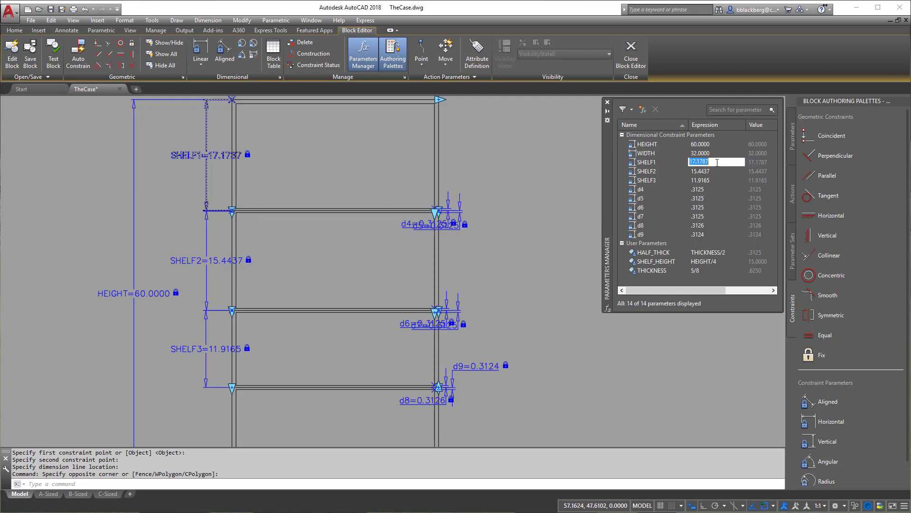
type("SHELF_HEIGHT")
key("Return")
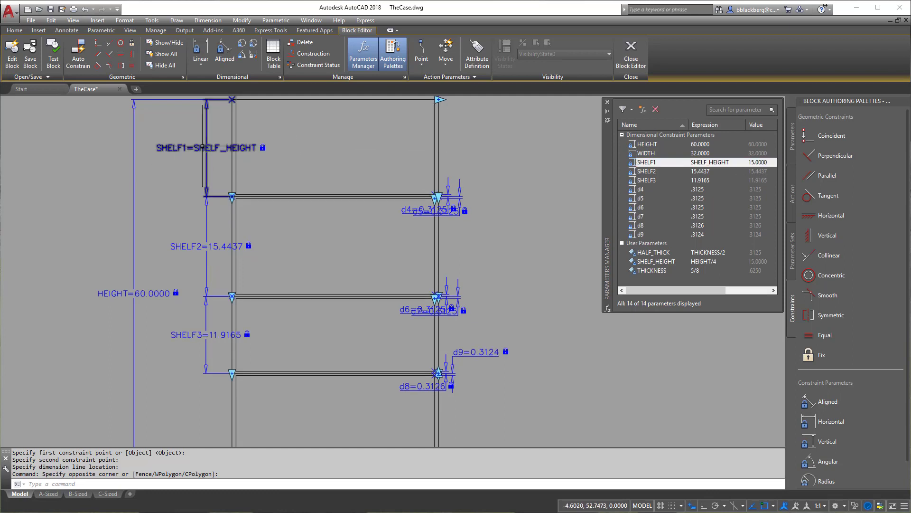
Set the expressions of the SHELF2 and SHELF3 parameters to SHELF_HEIGHT.
left_click(718, 172)
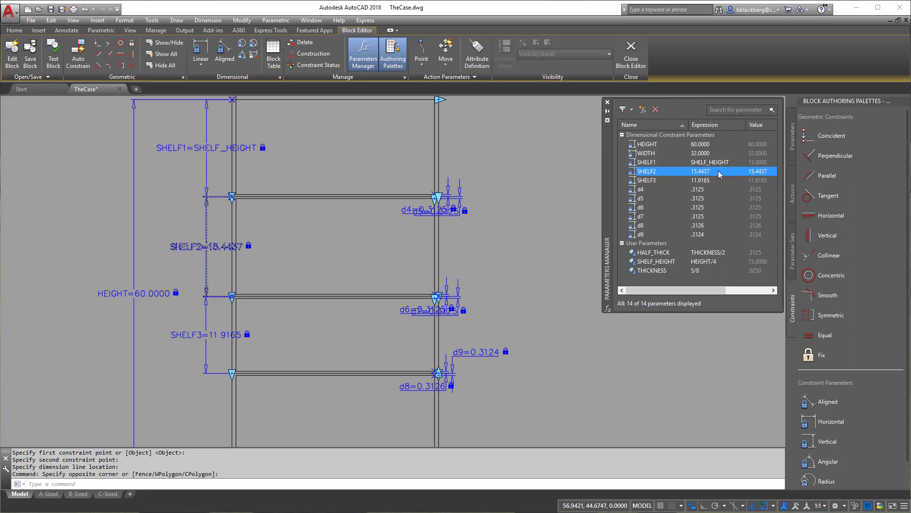
double_click(718, 172)
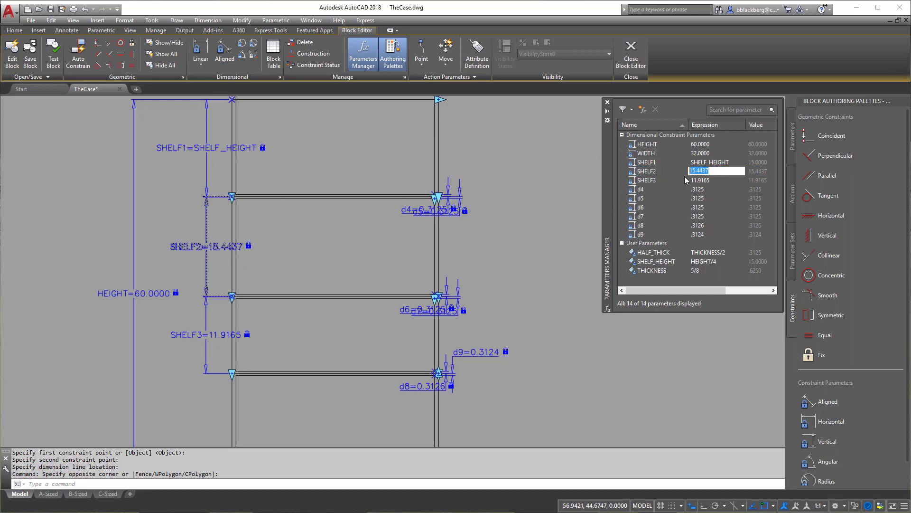
type("SHELF_HEIGHT")
key("Return")
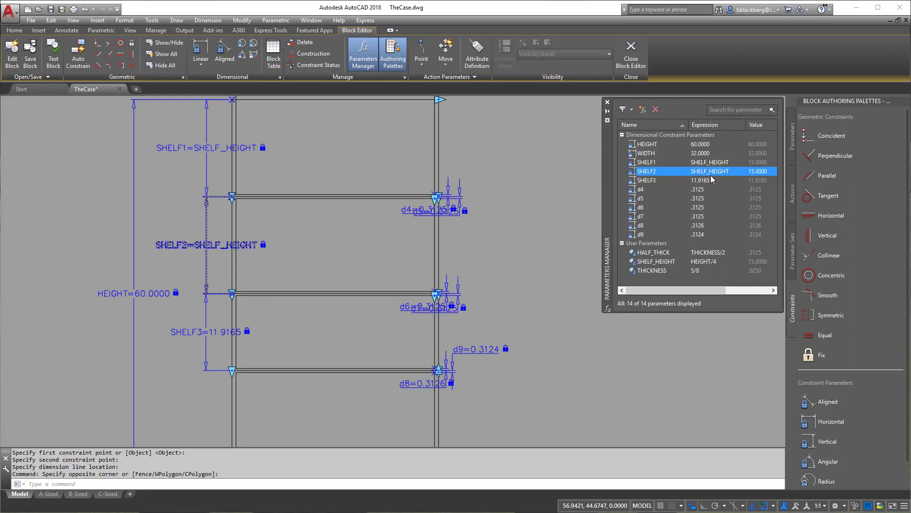
left_click(703, 182)
left_click(717, 185)
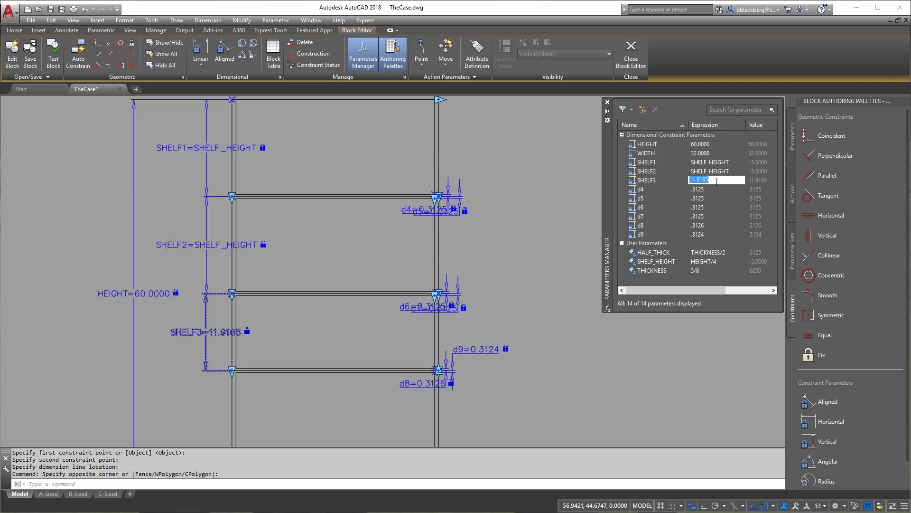
type("SHELF_HEIGHT")
key("Return")
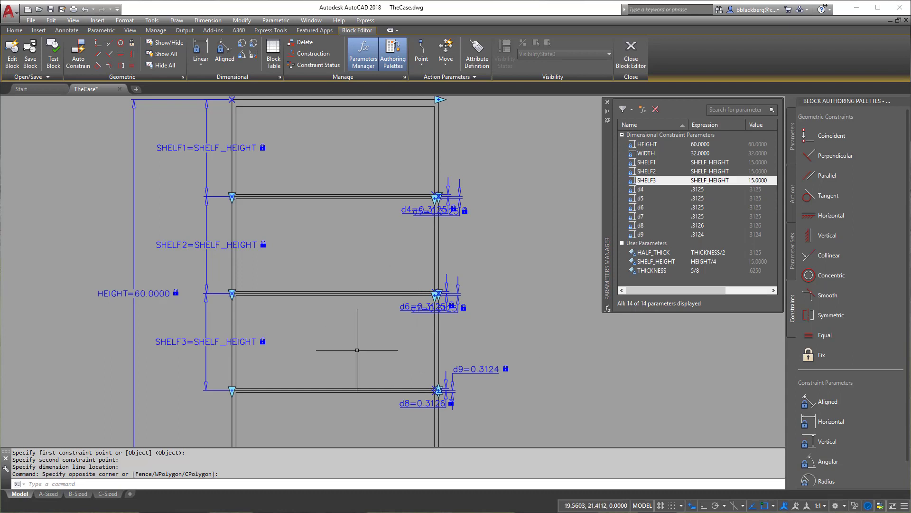
Add a horizontal linear constraint parameter across the right side board's thickness at the bookcase's lower right corner.
middle_click_drag(320, 364, 310, 283)
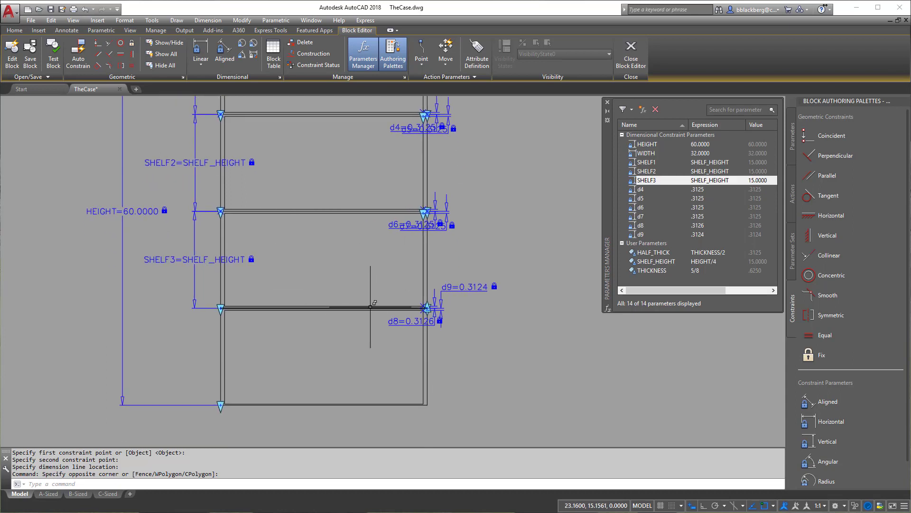
mouse_move(358, 255)
middle_mouse_down()
mouse_move(352, 260)
mouse_move(401, 267)
middle_mouse_up()
scroll(408, 304, "up", 8)
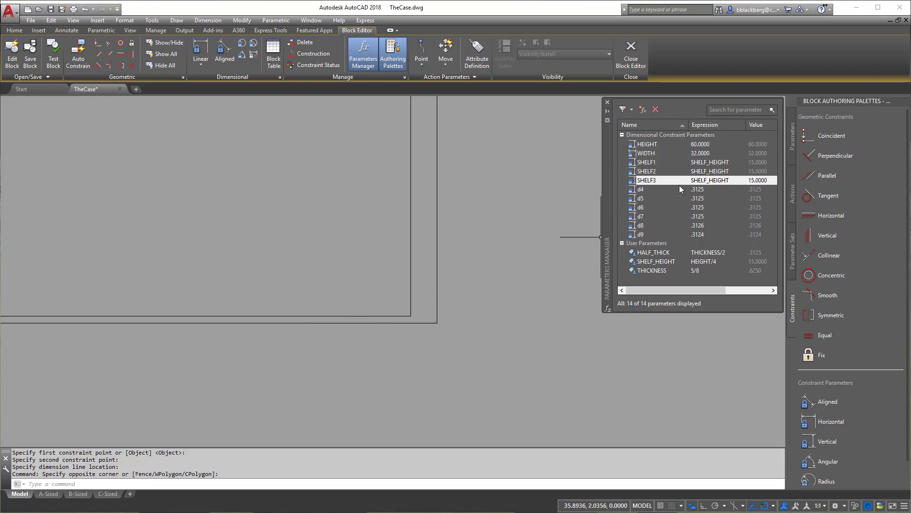
scroll(529, 214, "down", 5)
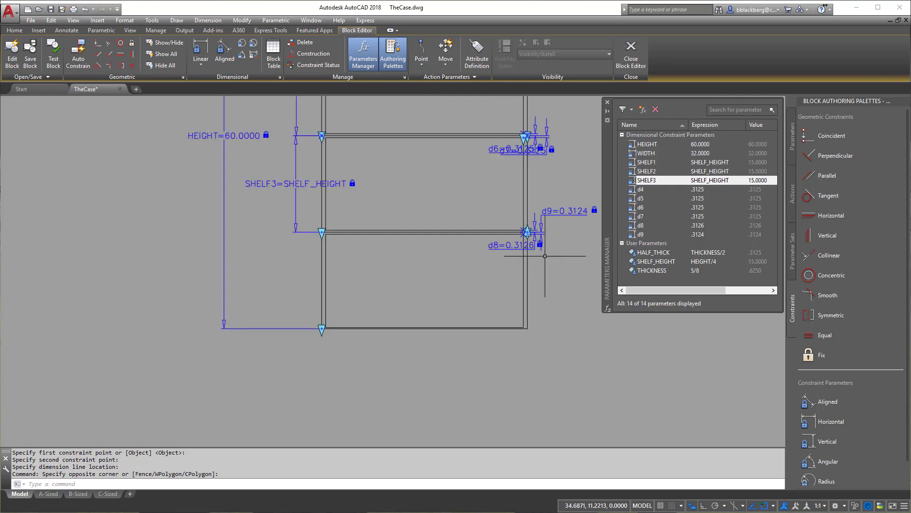
middle_click_drag(545, 256, 523, 341)
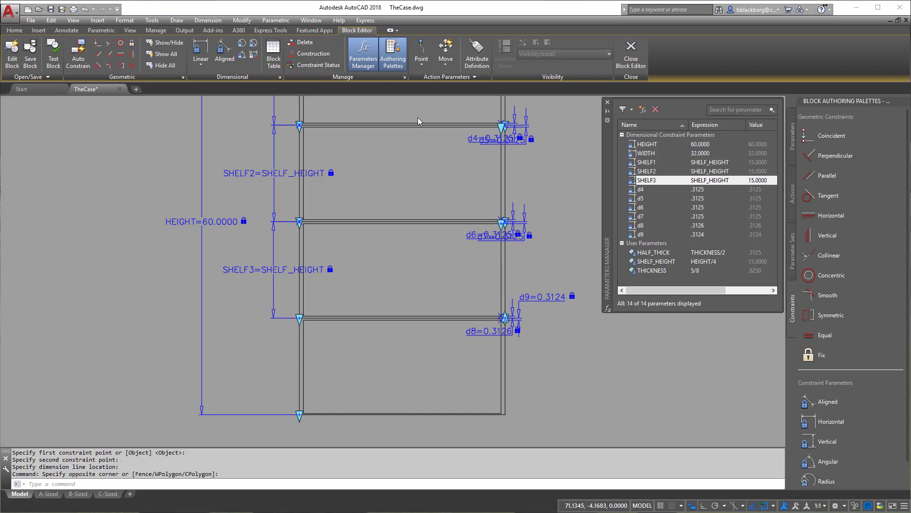
left_click(200, 53)
scroll(502, 308, "up", 5)
mouse_move(524, 292)
middle_mouse_down()
mouse_move(474, 299)
mouse_move(471, 280)
mouse_move(472, 311)
mouse_move(440, 315)
middle_mouse_up()
left_click(434, 327)
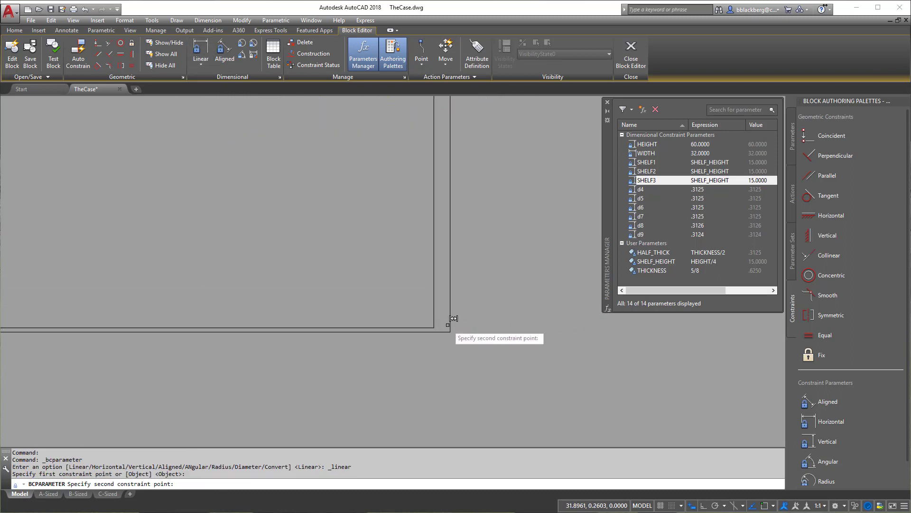
left_click(450, 332)
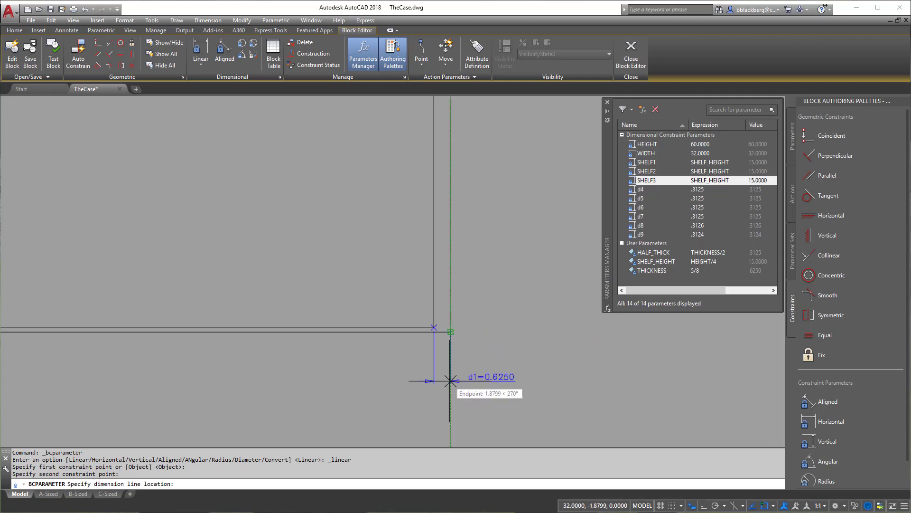
left_click(441, 376)
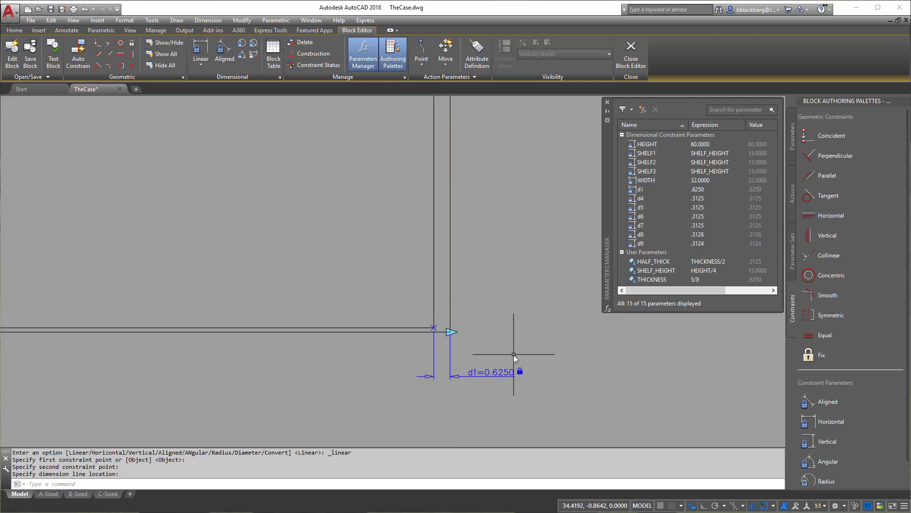
Add a vertical linear constraint parameter across the bottom board's thickness at the bookcase's lower right corner.
left_click(209, 53)
scroll(380, 317, "up", 6)
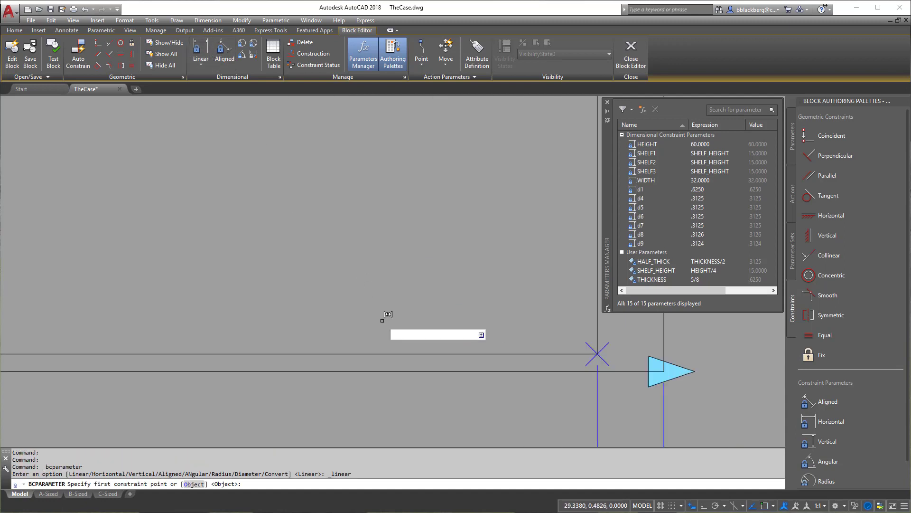
left_click(523, 345)
middle_click_drag(525, 346, 342, 325)
left_click(462, 349)
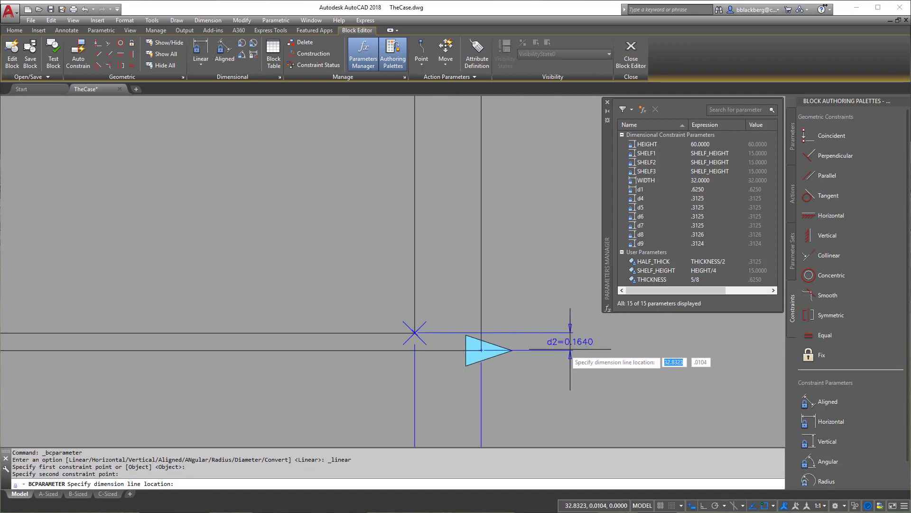
middle_click_drag(589, 365, 371, 379)
left_click(462, 391)
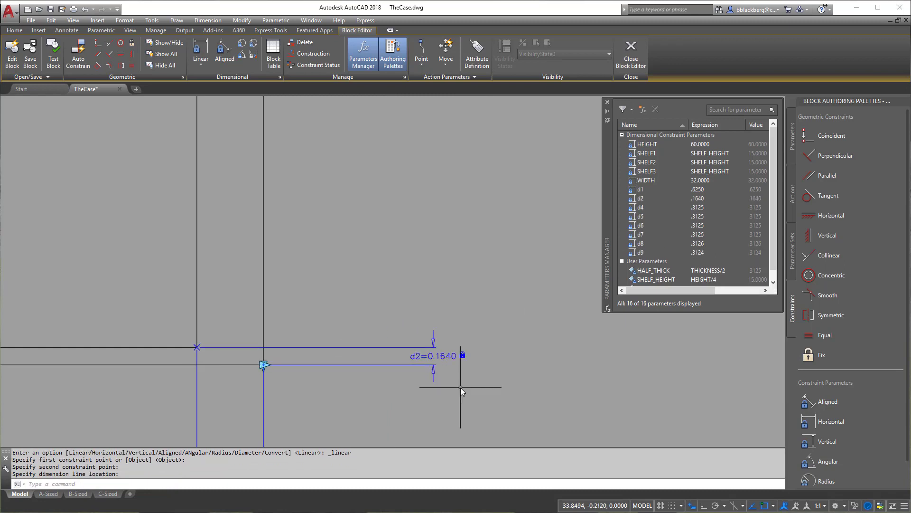
Add a horizontal linear constraint parameter across the left side board's thickness at the bookcase's lower left corner.
scroll(413, 363, "down", 6)
middle_click_drag(2, 366, 326, 346)
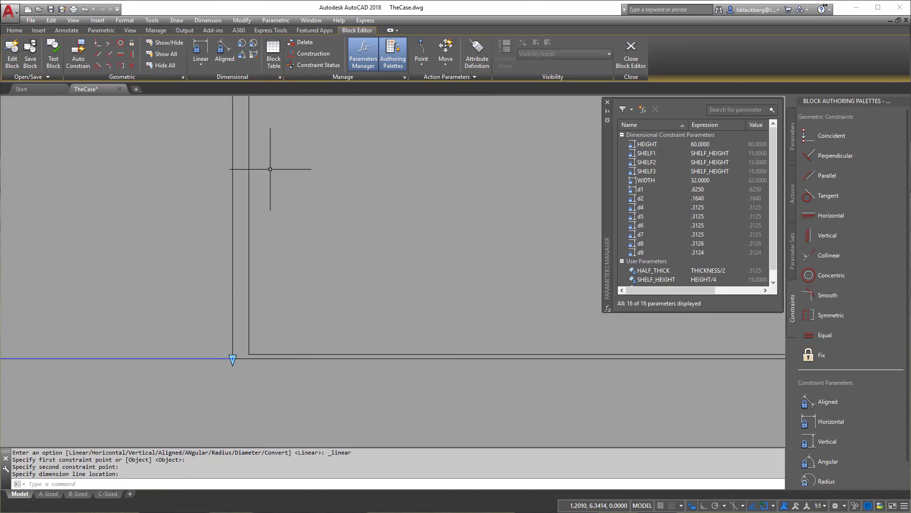
left_click(209, 49)
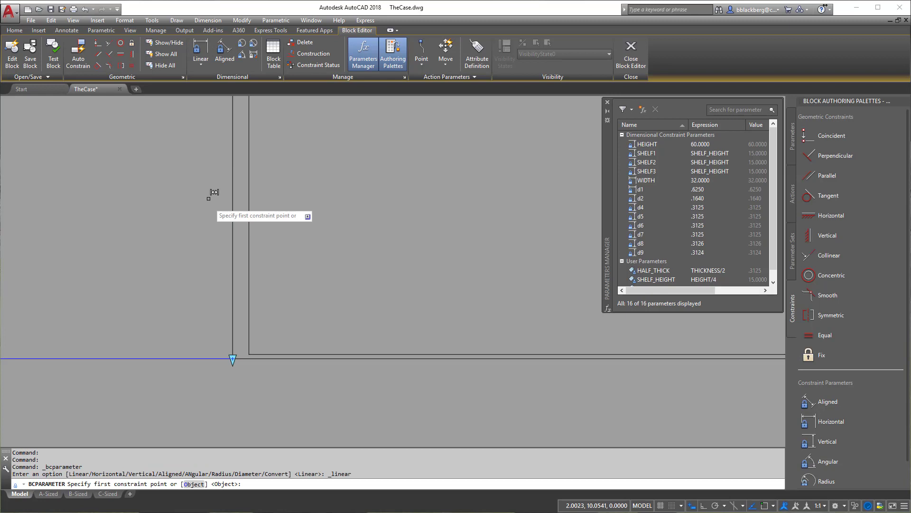
left_click(238, 341)
left_click(249, 355)
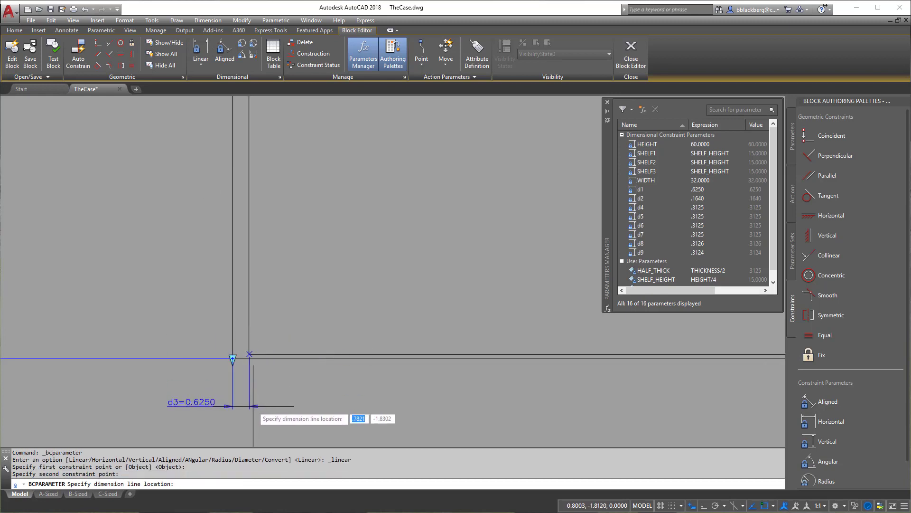
left_click(313, 395)
key("Return")
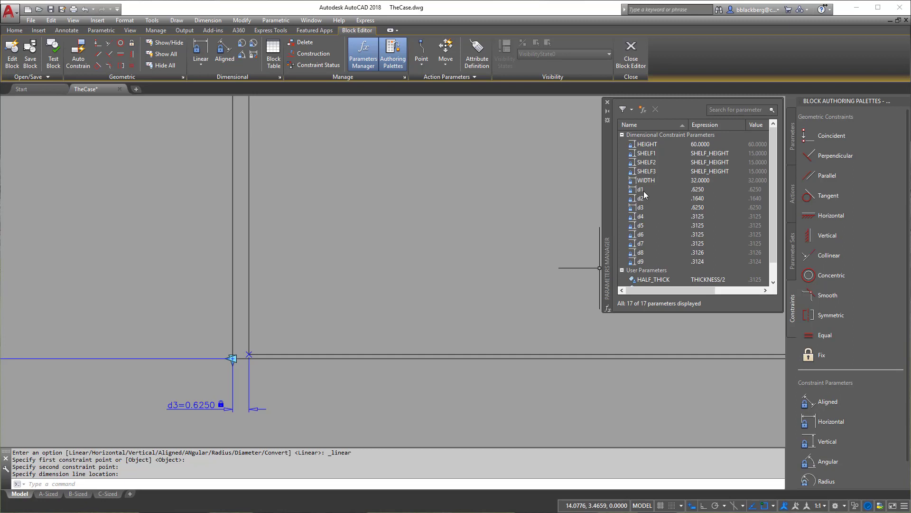
Set the expression of the d1 parameter to THICKNESS.
left_click(706, 189)
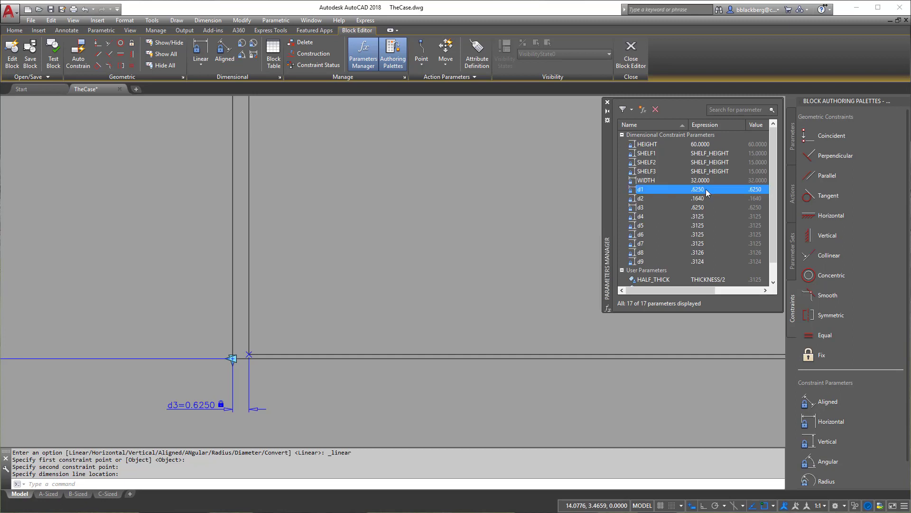
left_click(706, 189)
type("THICKNES")
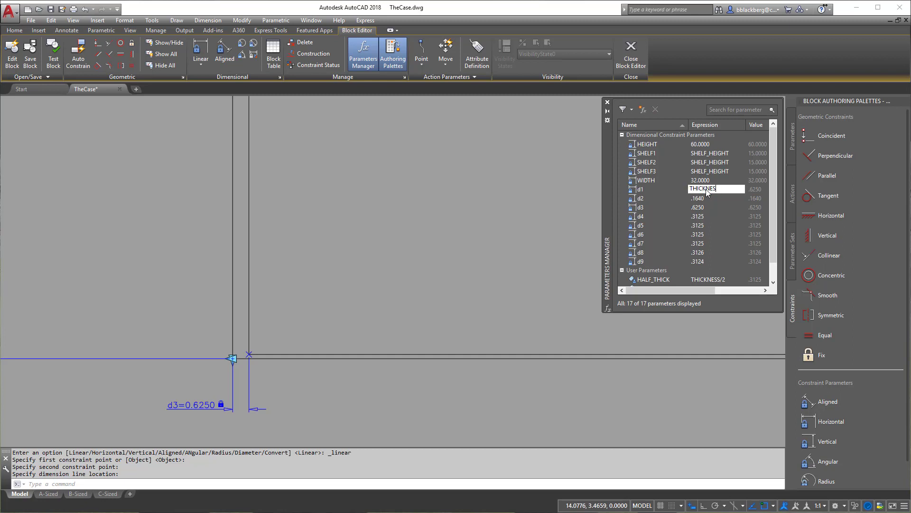
type("S")
key("Return")
Set the expressions of the d2 and d3 parameters to THICKNESS.
left_click(704, 200)
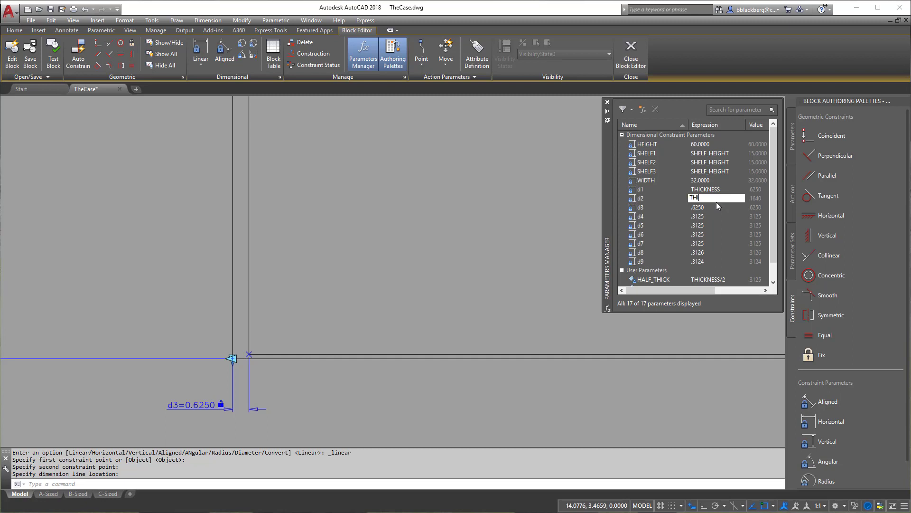
type("CKNESS")
key("Return")
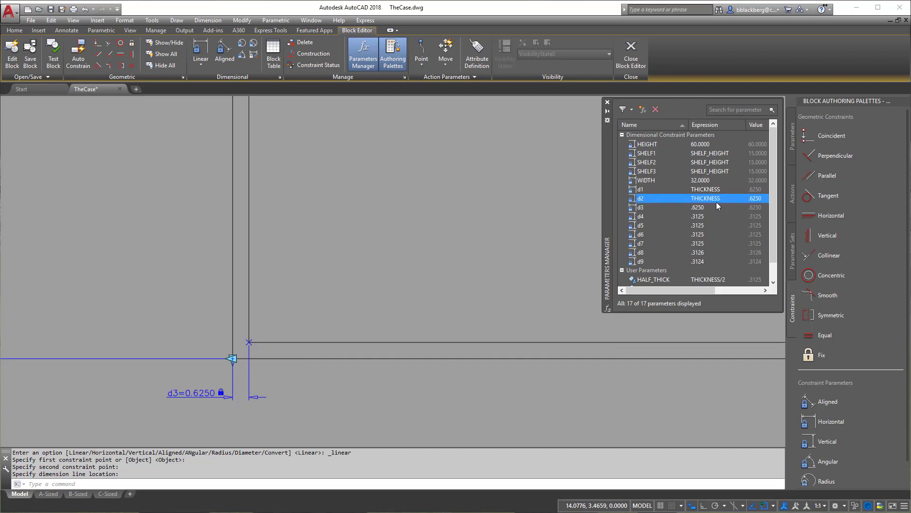
left_click(706, 207)
left_click(708, 207)
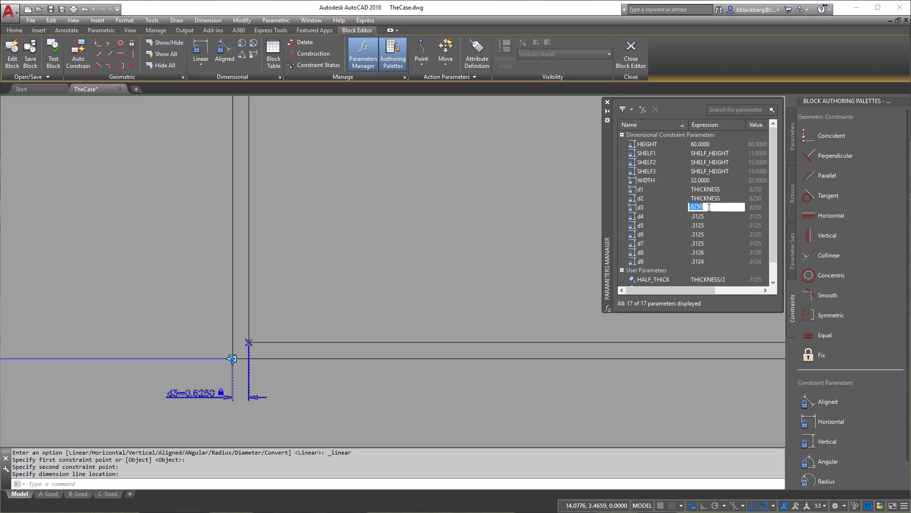
type("THICKNESS")
key("Return")
left_click(508, 261)
key("Escape")
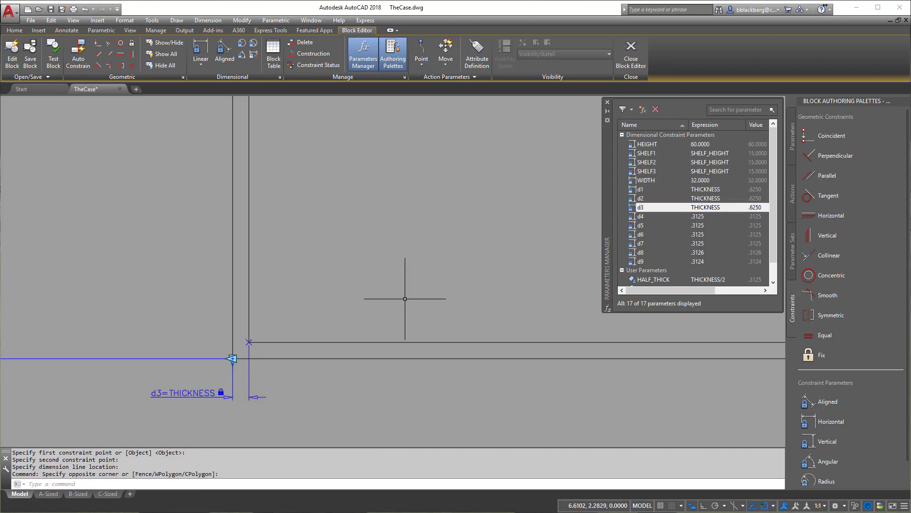
Enlarge the Parameters Manager so that it lists all dimensional and user parameters at once.
scroll(521, 253, "down", 6)
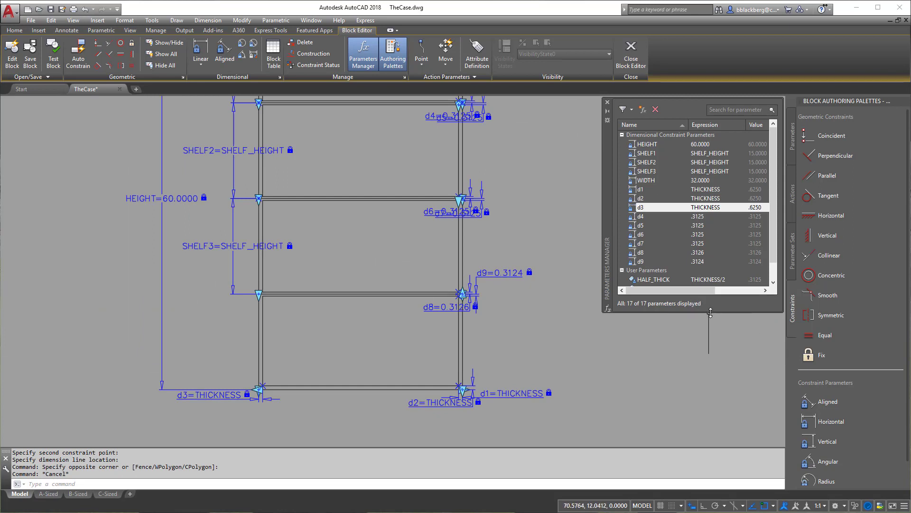
left_click_drag(709, 313, 721, 453)
left_click(486, 336)
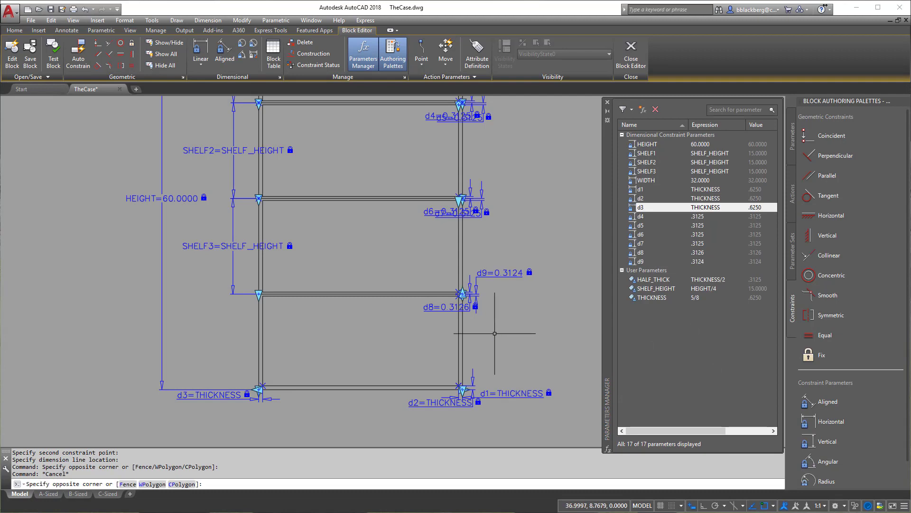
Examine the constraint parameters along the whole bookcase and compare the top board with the side and bottom boards.
middle_click_drag(486, 336, 516, 312)
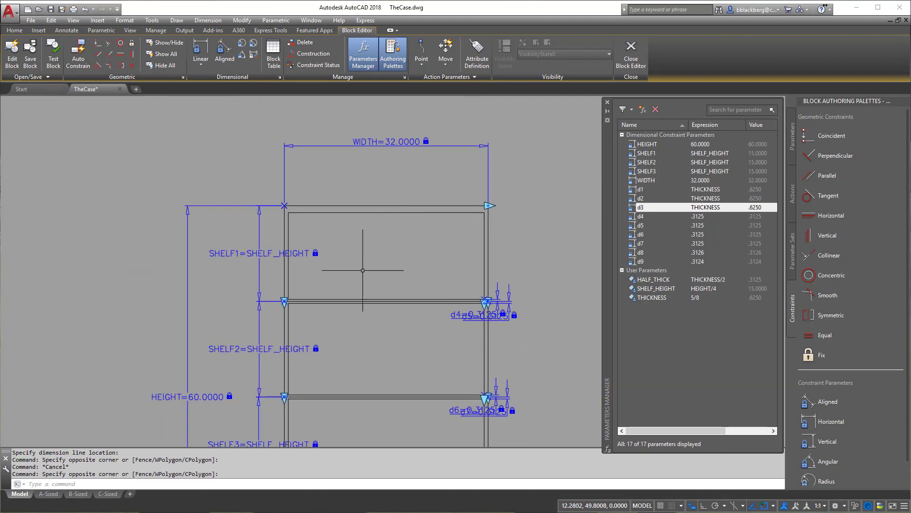
mouse_move(372, 138)
middle_mouse_down()
mouse_move(336, 172)
mouse_move(349, 155)
mouse_move(384, 307)
middle_mouse_up()
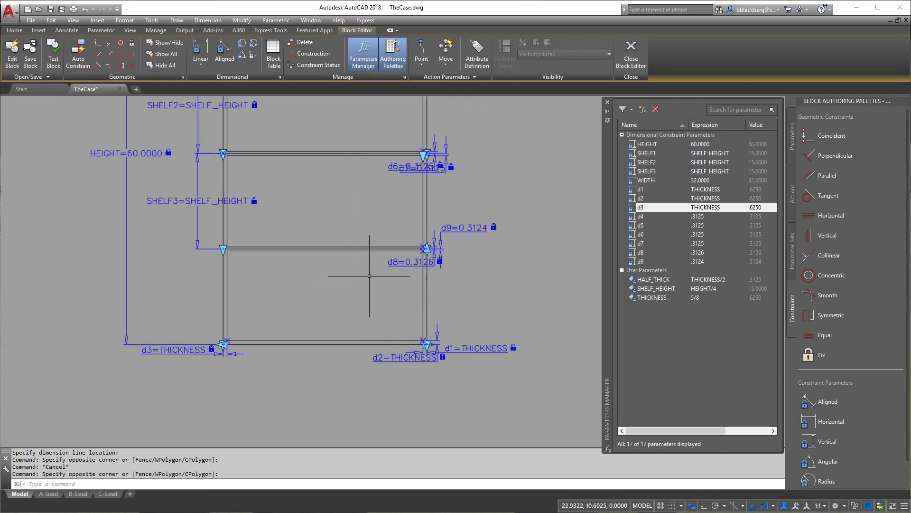
middle_click_drag(370, 258, 366, 354)
scroll(366, 311, "up", 10)
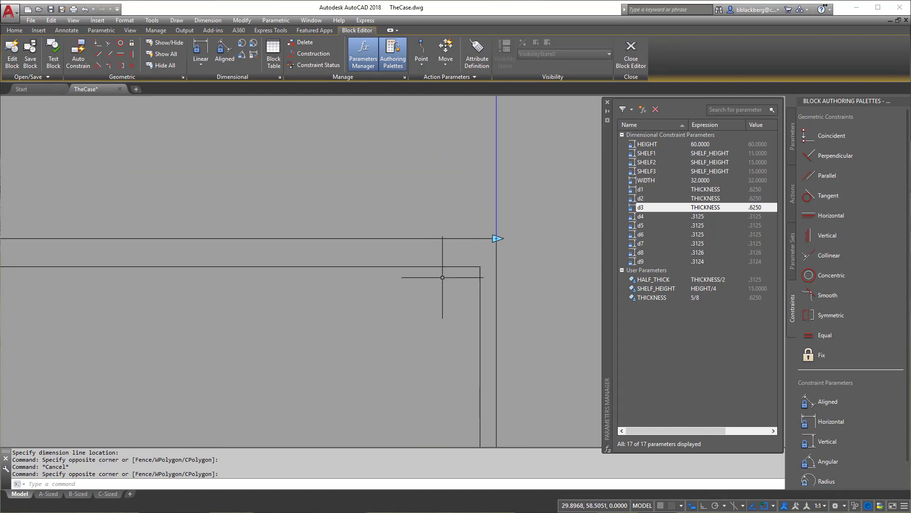
scroll(482, 237, "down", 6)
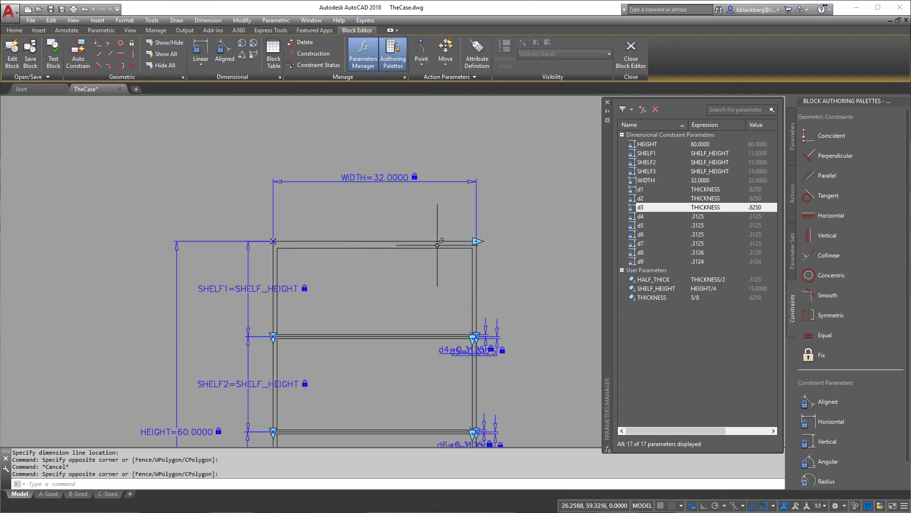
scroll(434, 258, "down", 2)
middle_click_drag(424, 314, 418, 142)
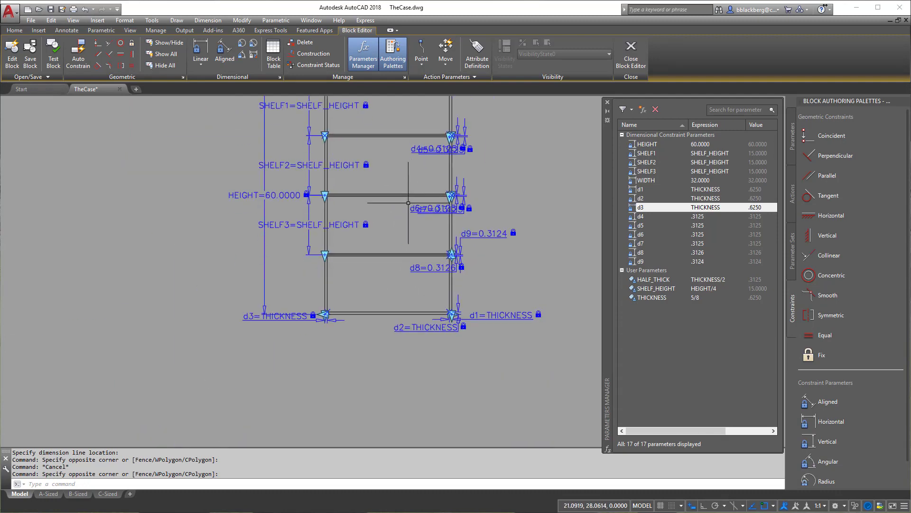
middle_click_drag(427, 104, 416, 226)
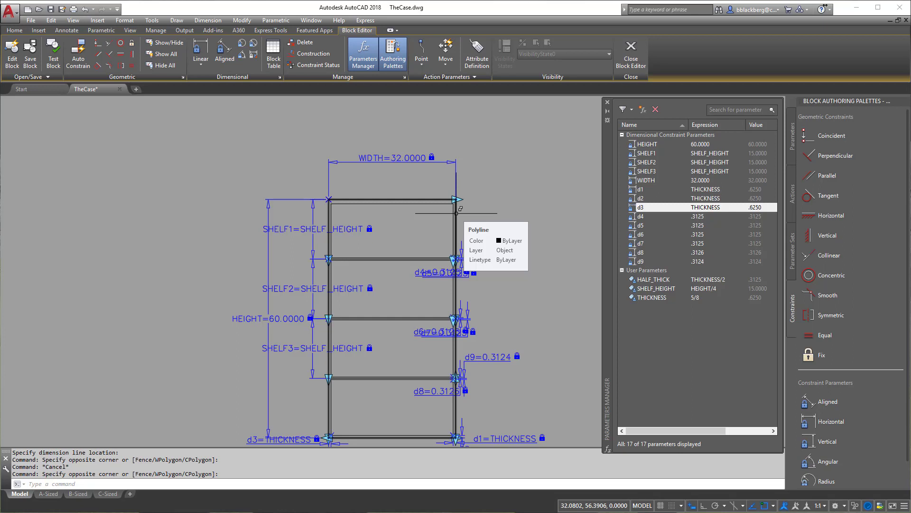
Set the expression of the THICKNESS user parameter to 1/2.
left_click(711, 301)
left_click(720, 305)
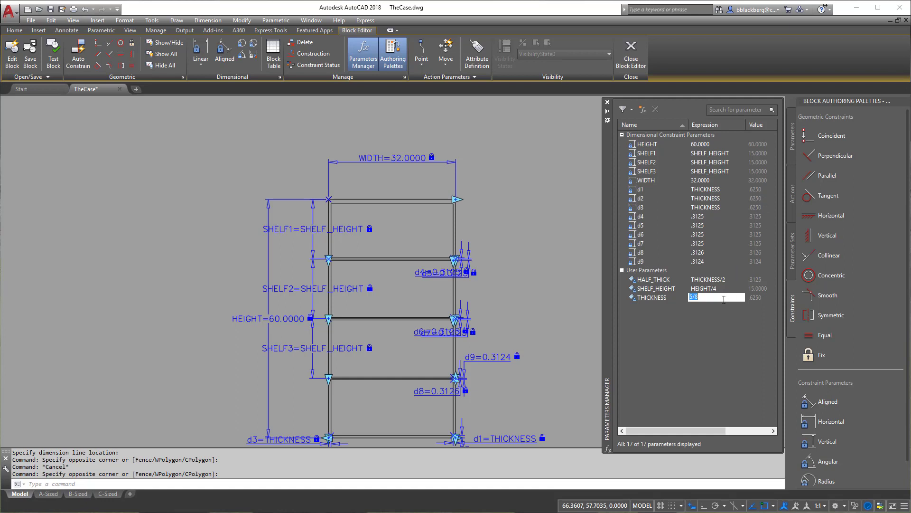
type("1/2")
key("Return")
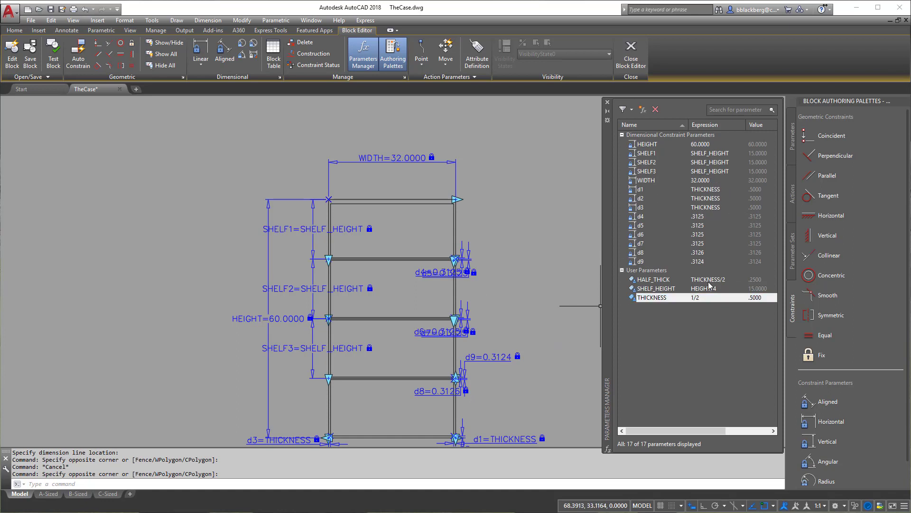
left_click(643, 349)
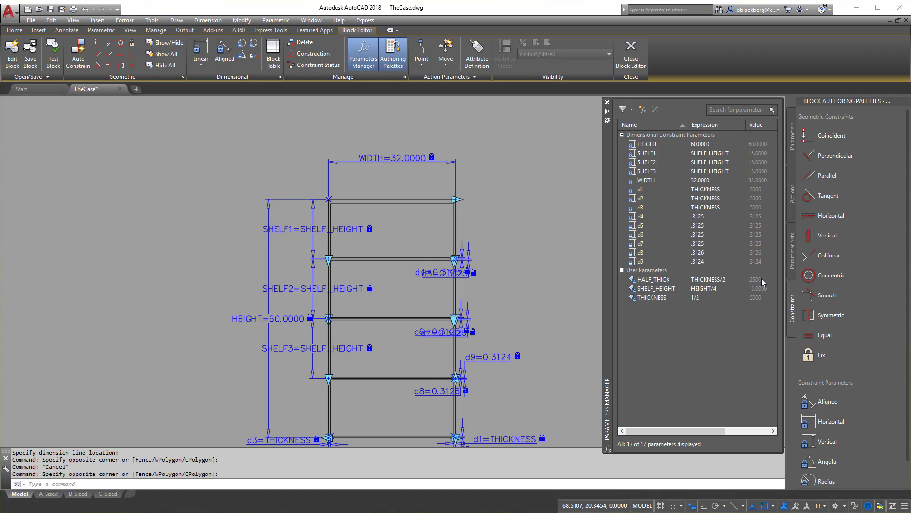
Set the expression of the d4 parameter to HALF_THICK and copy that expression.
left_click(716, 217)
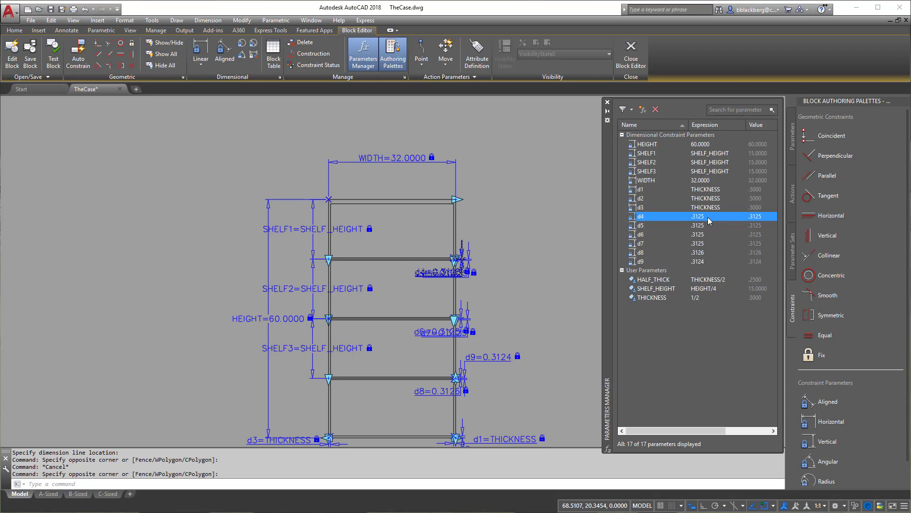
left_click(709, 217)
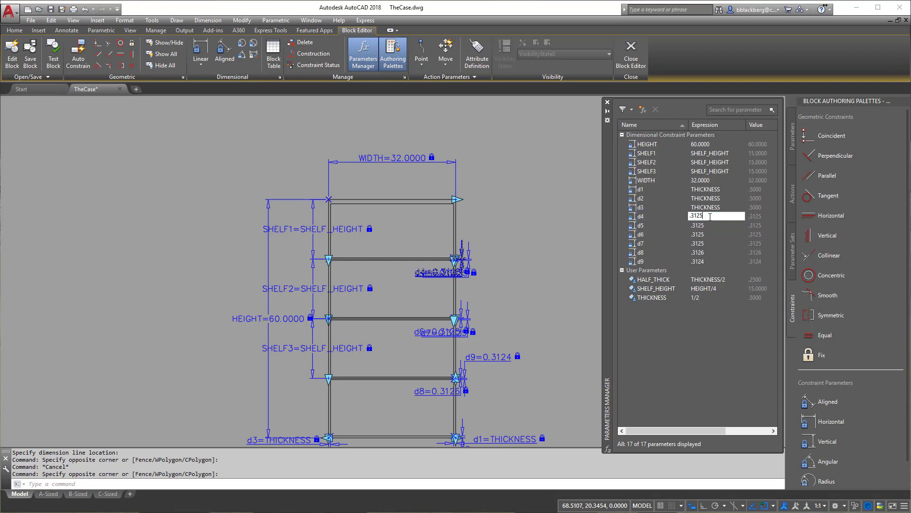
left_click_drag(713, 216, 685, 217)
type("HALF_THICK")
left_click_drag(721, 215, 678, 219)
key("ctrl+c")
Set the expression of the d5 parameter to the copied HALF_THICK.
left_click(703, 225)
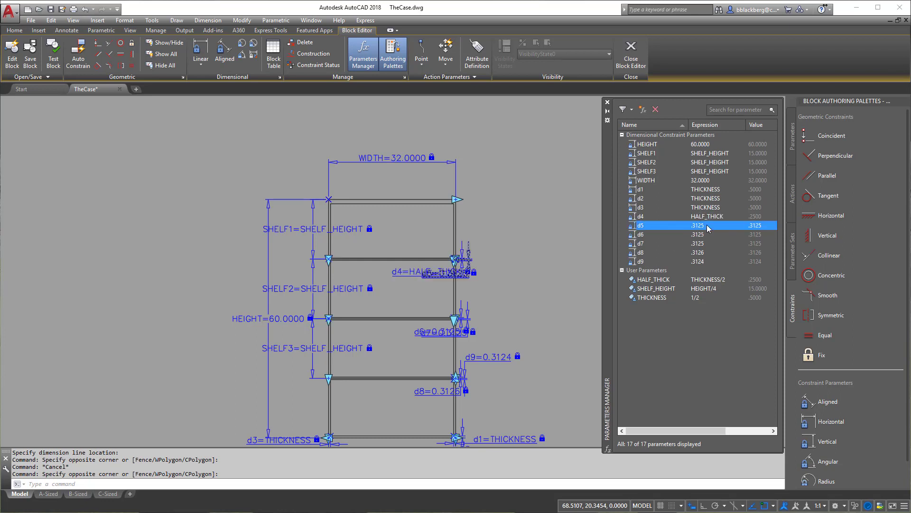
left_click(712, 225)
left_click_drag(712, 225, 683, 226)
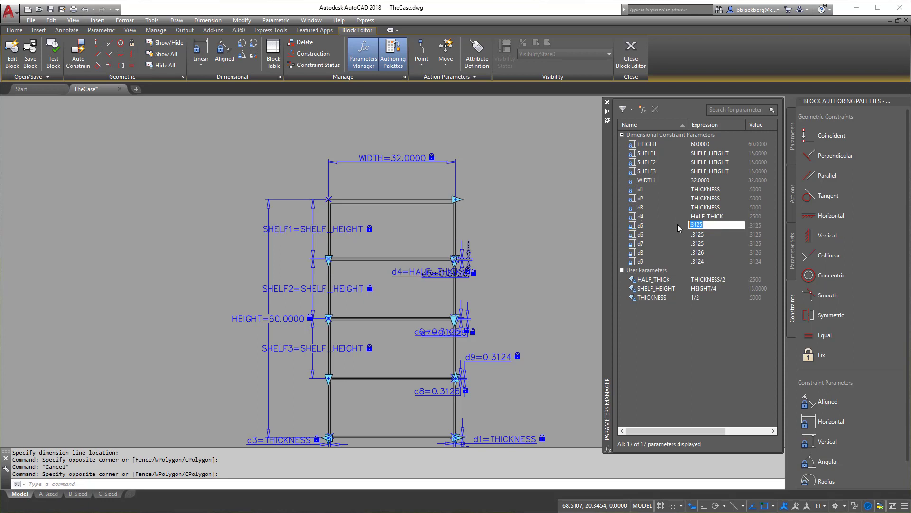
key("ctrl+v")
key("Return")
Set the expressions of the d6 and d7 parameters to HALF_THICK.
left_click(710, 235)
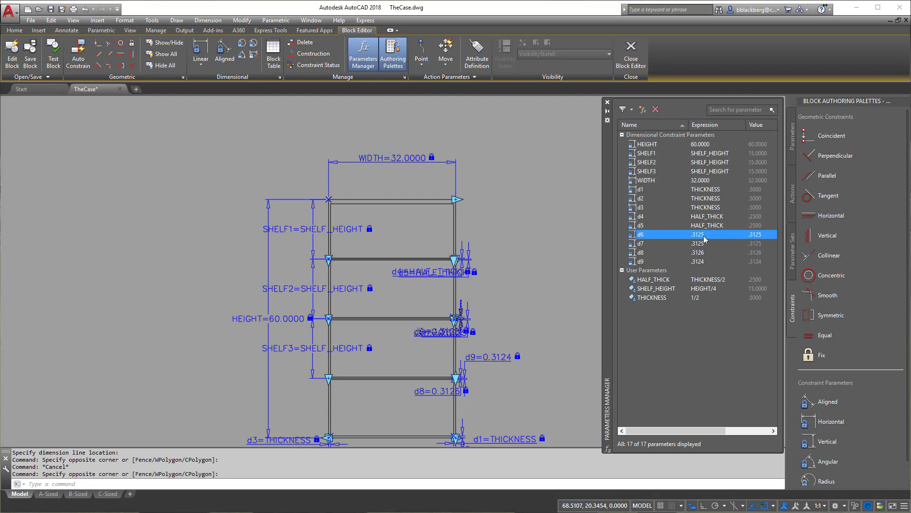
left_click(719, 234)
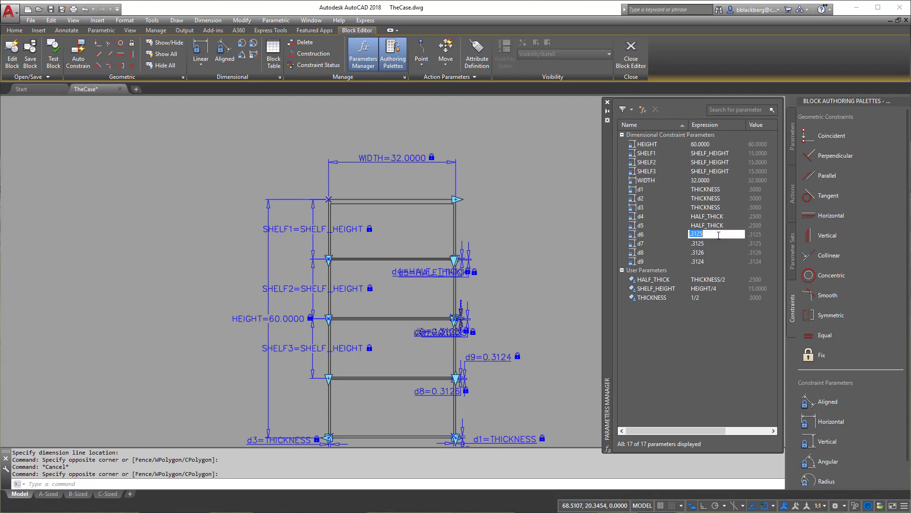
key("ctrl+v")
key("Return")
left_click(707, 244)
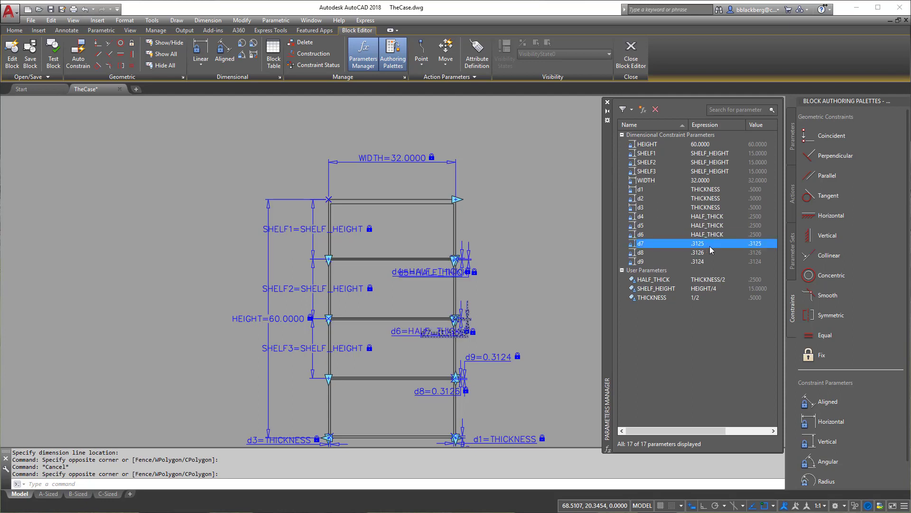
left_click(717, 244)
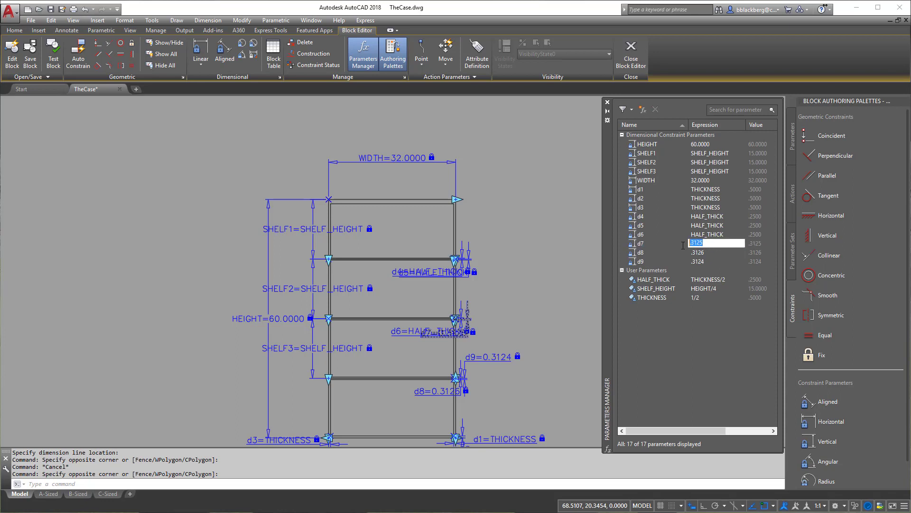
key("ctrl+v")
key("Return")
Set the expressions of the d8 and d9 parameters to HALF_THICK.
left_click(707, 253)
left_click(715, 253)
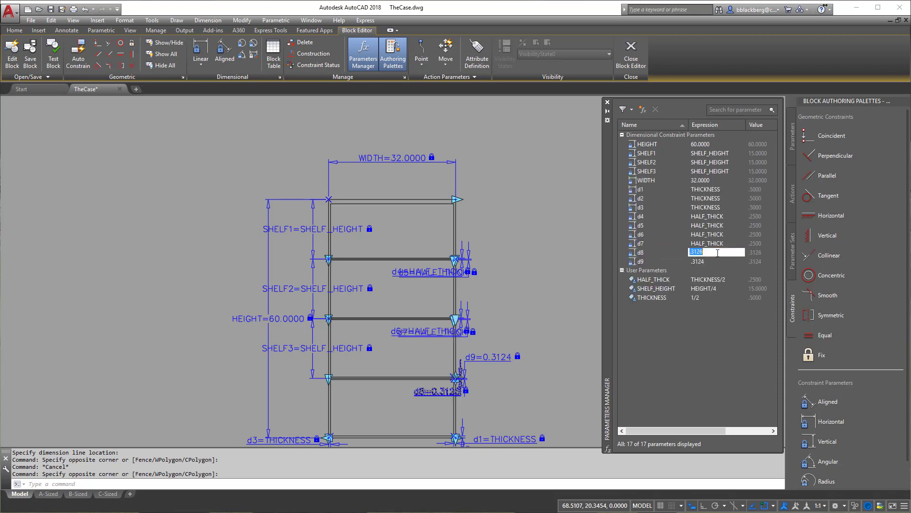
left_click(714, 252)
left_click_drag(714, 253, 688, 252)
key("ctrl+v")
key("Return")
left_click(705, 262)
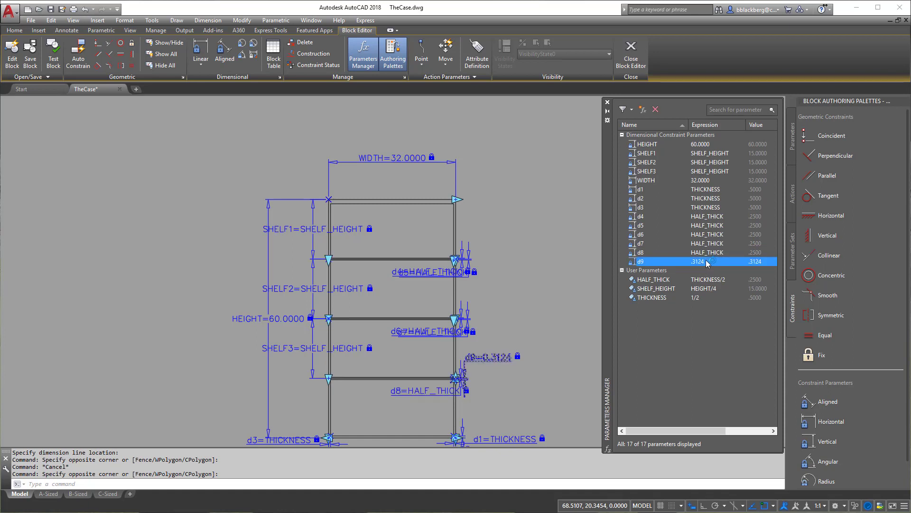
left_click(707, 264)
left_click_drag(719, 263, 687, 262)
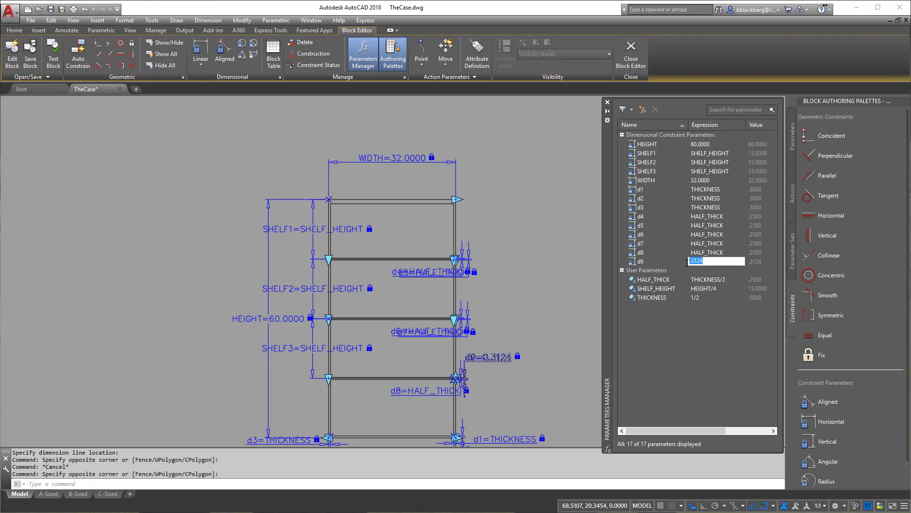
key("ctrl+v")
key("Return")
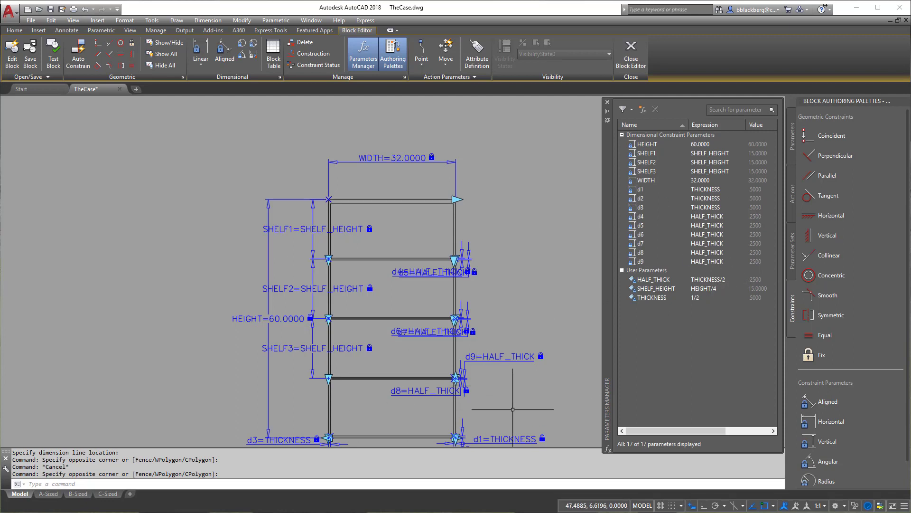
Set the THICKNESS user parameter to 5/8 to test how the boards respond.
left_click(702, 298)
left_click(700, 297)
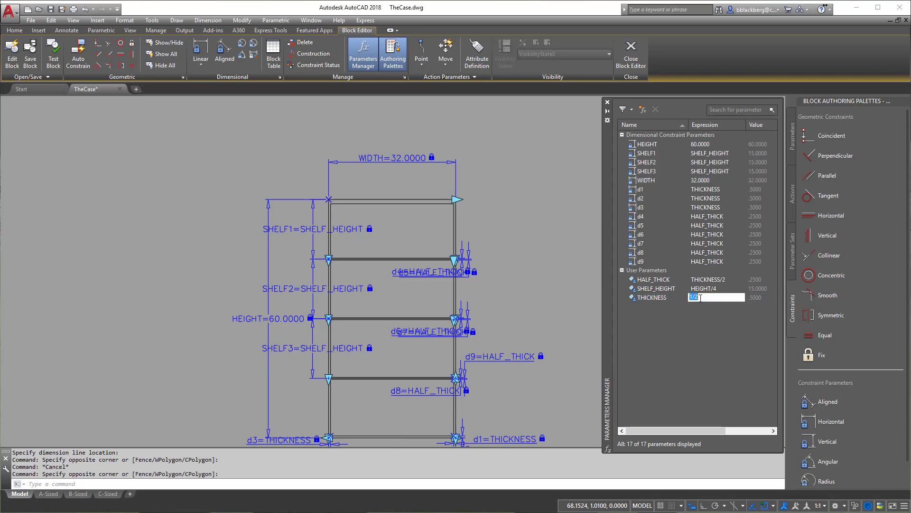
type("5/8")
key("Return")
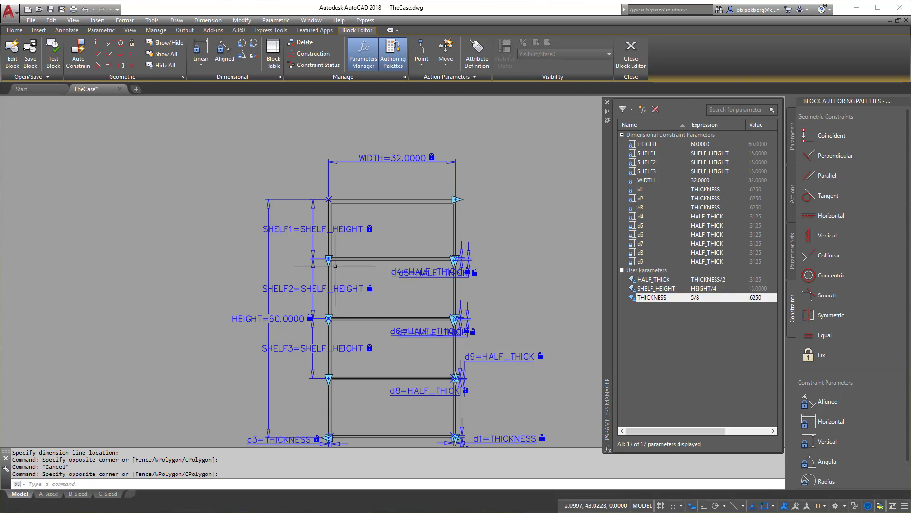
Set the expression of the THICKNESS user parameter back to 1/2.
left_click(702, 300)
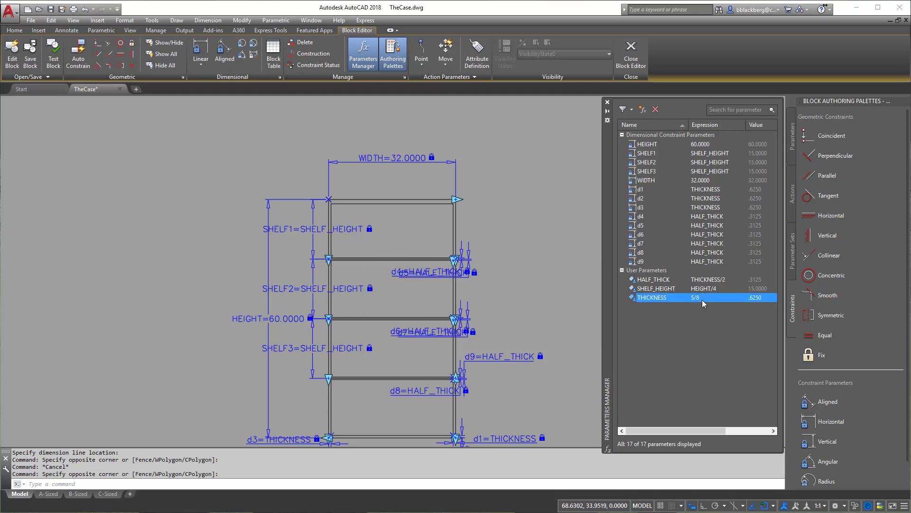
left_click(702, 299)
type("1/2")
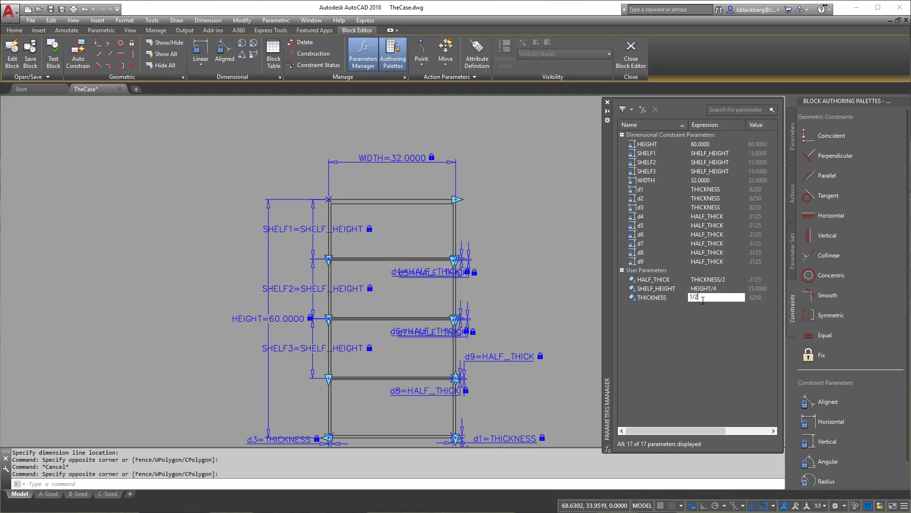
key("Return")
Set the expression of the THICKNESS user parameter to 5/8.
left_click(702, 300)
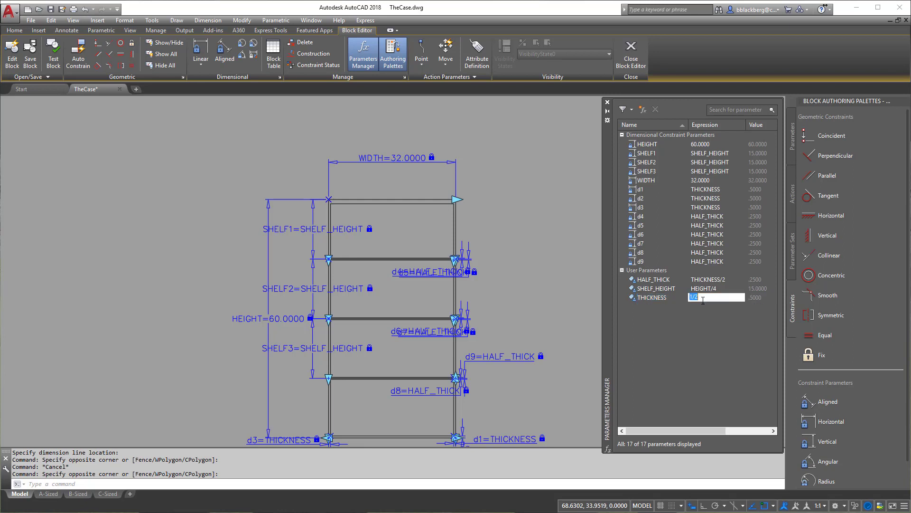
type("5/8")
key("Return")
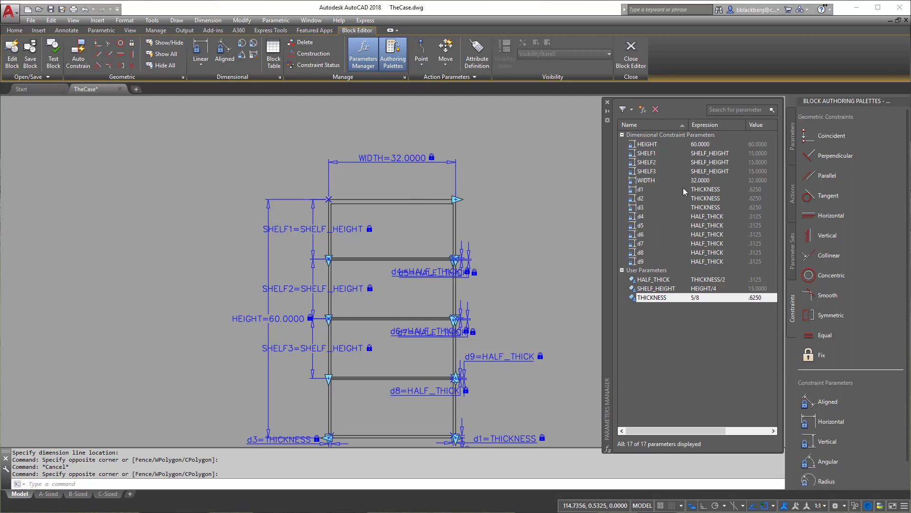
Set the expression of the WIDTH constraint parameter to 30.
left_click(699, 184)
left_click(699, 184)
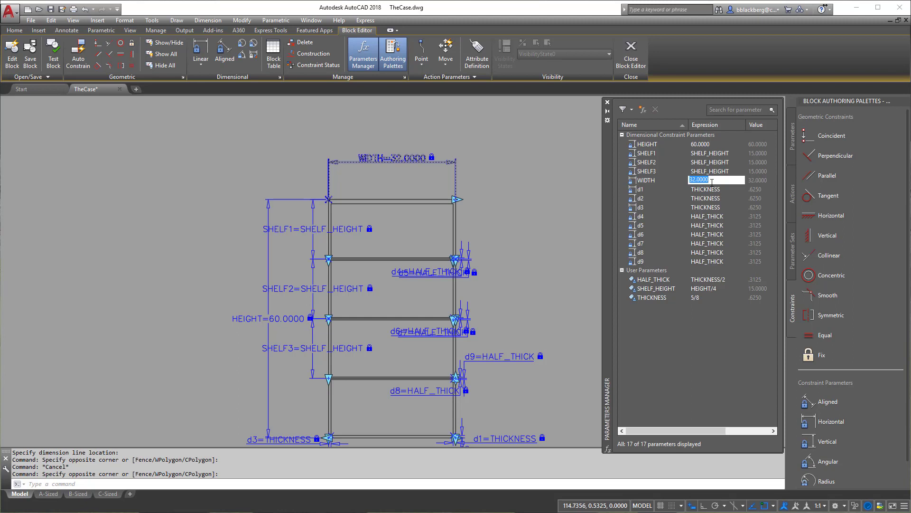
type("30")
key("Return")
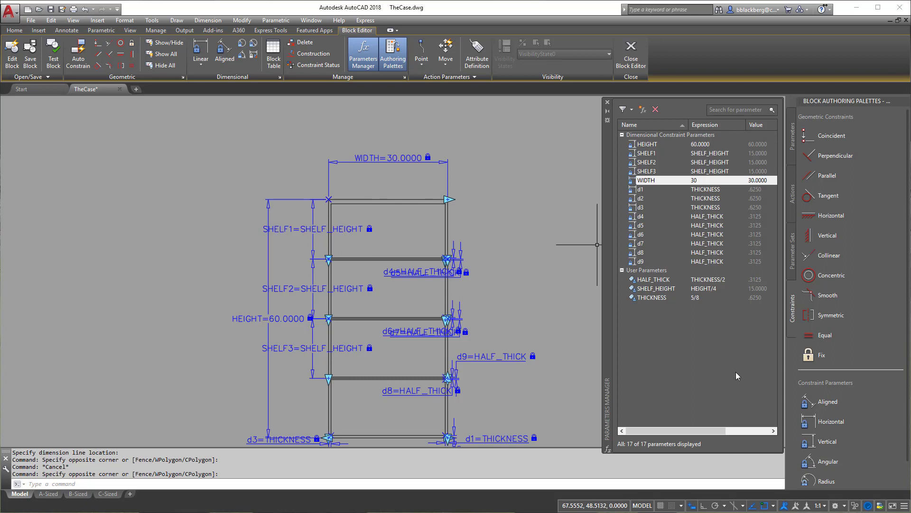
Start a block table and place its parameter just below the bookcase's lower-left corner, accepting the default of one grip.
left_click(277, 63)
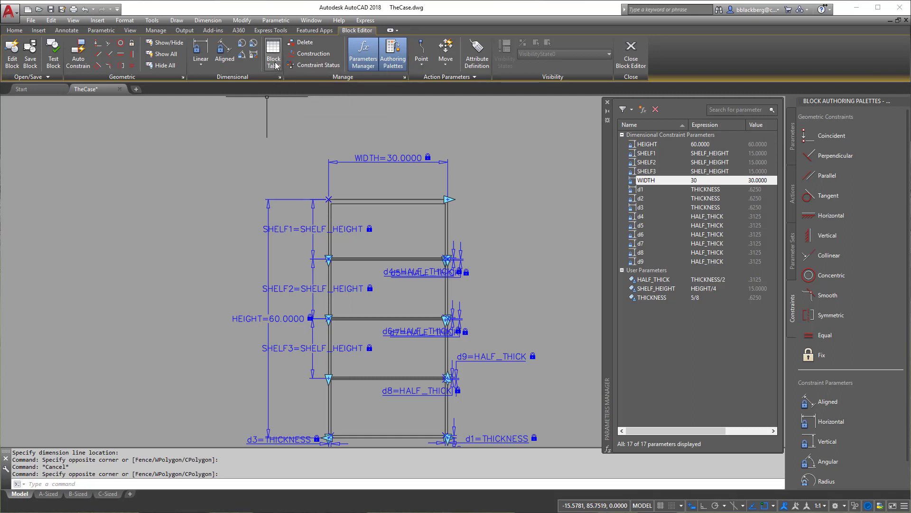
left_click(275, 61)
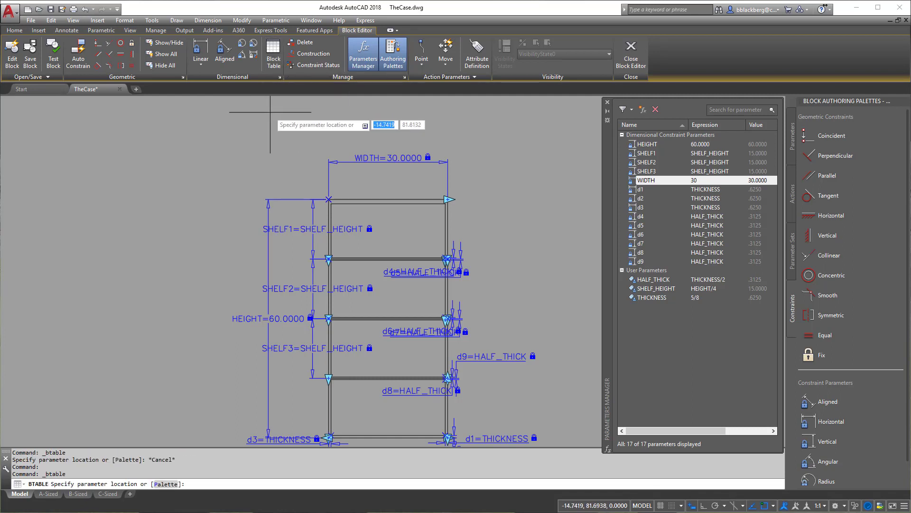
middle_click_drag(254, 446, 243, 264)
scroll(276, 280, "up", 4)
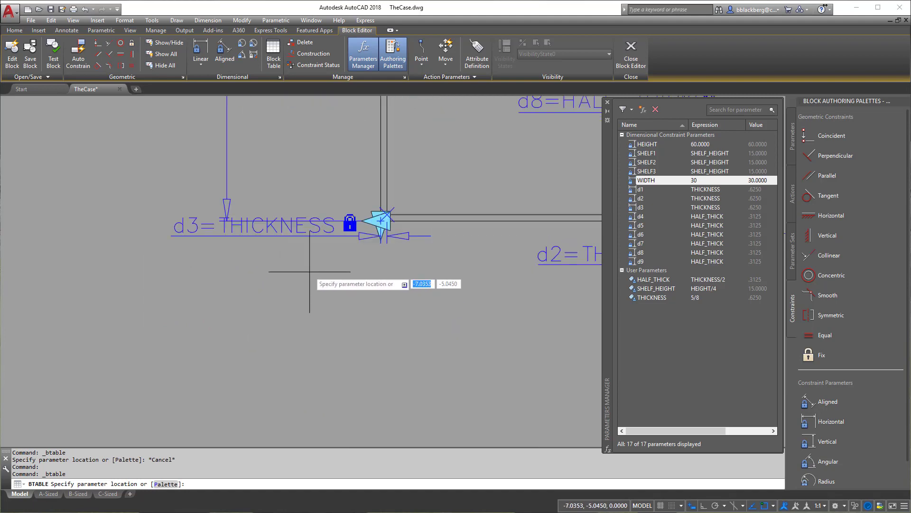
left_click(354, 259)
key("Return")
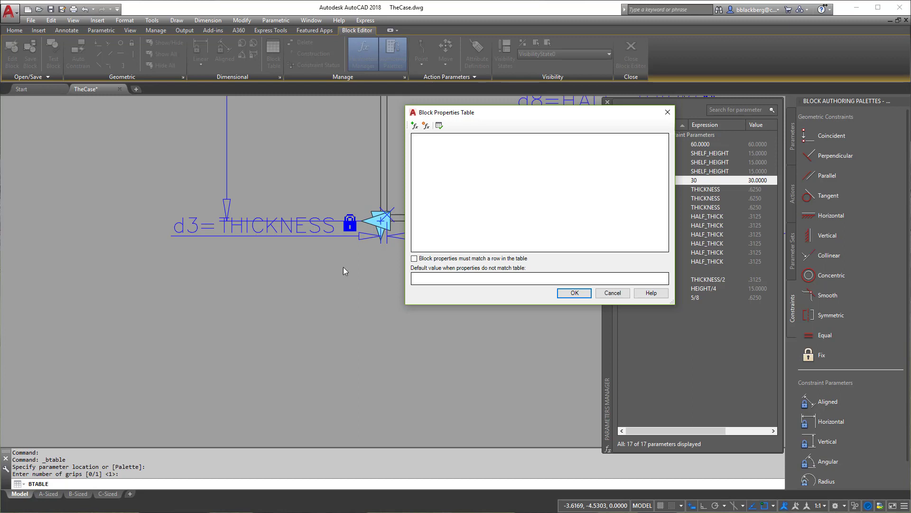
Add the WIDTH and HEIGHT parameters as columns of the block properties table.
left_click(414, 126)
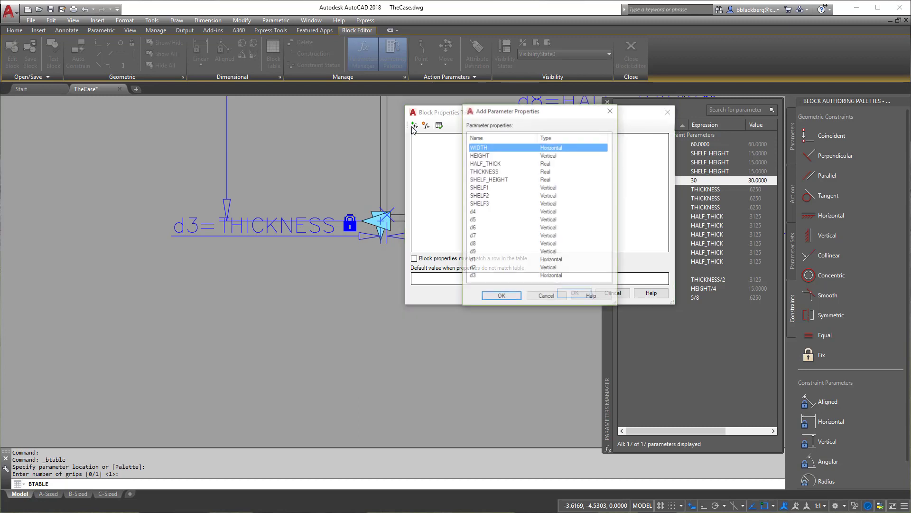
left_click(488, 156, "ctrl")
left_click(513, 298)
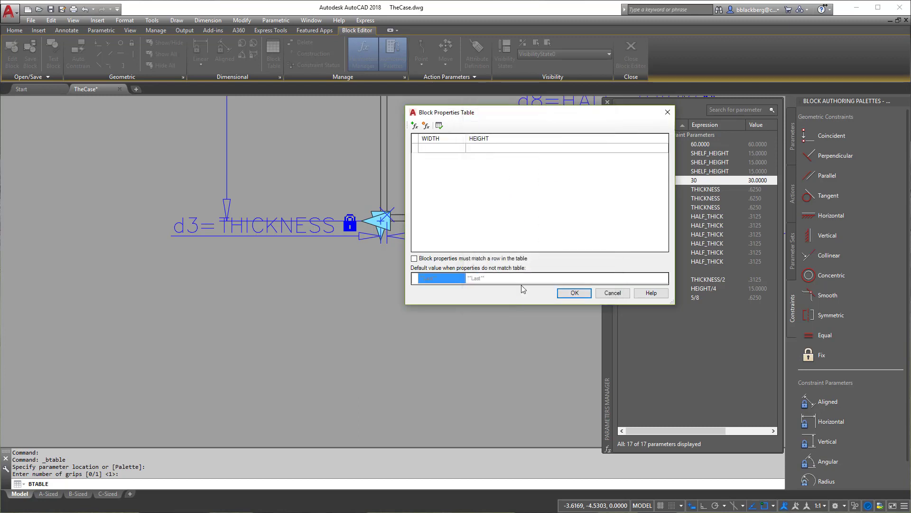
Create a String user parameter named SIZE and move its column ahead of WIDTH in the block properties table.
left_click(426, 127)
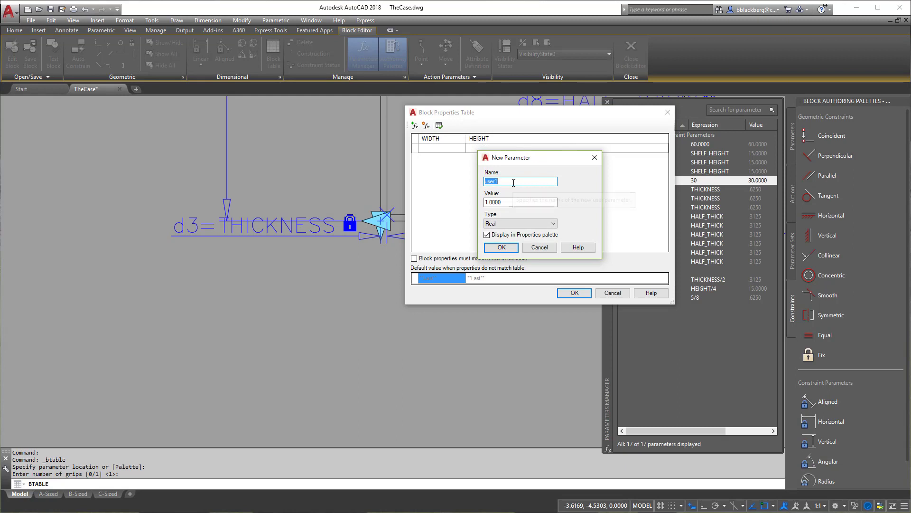
type("SIZE")
left_click(522, 223)
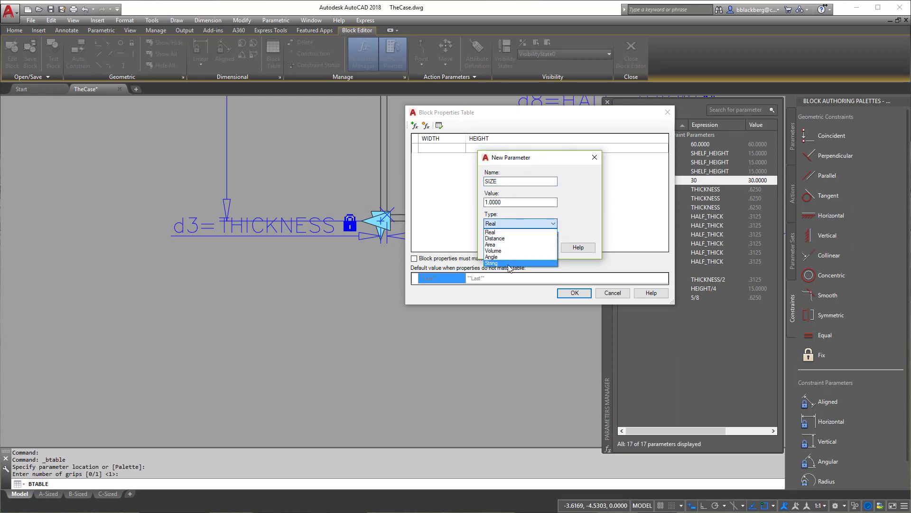
left_click(506, 264)
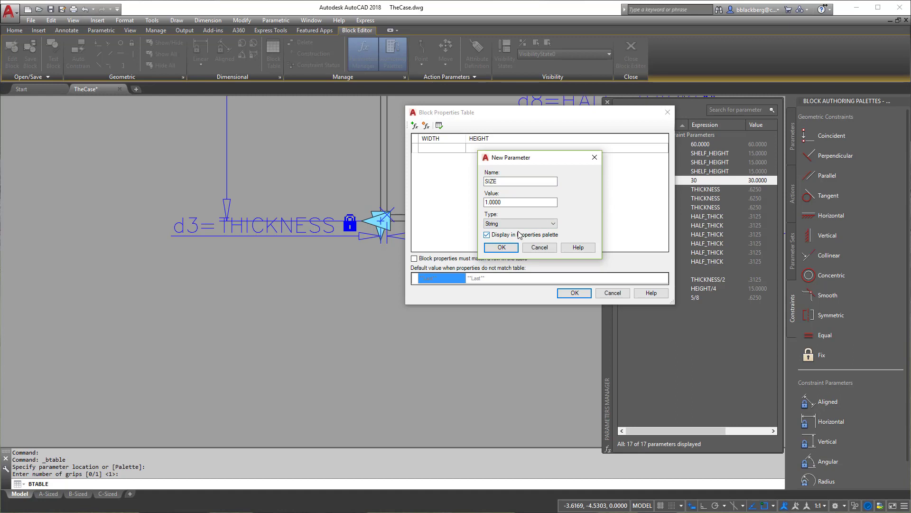
left_click(499, 246)
left_click_drag(522, 138, 423, 138)
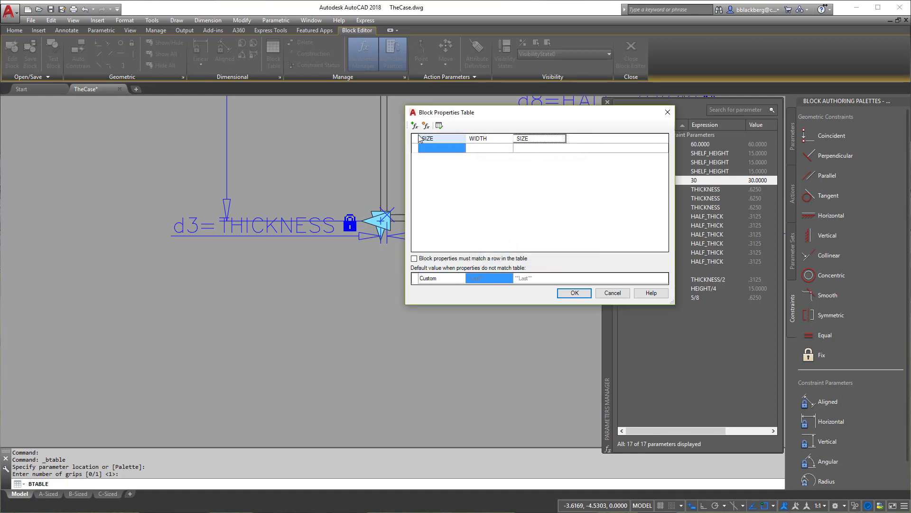
Fill the first table row with size 30X60, width 30 and height 60.
left_click(434, 149)
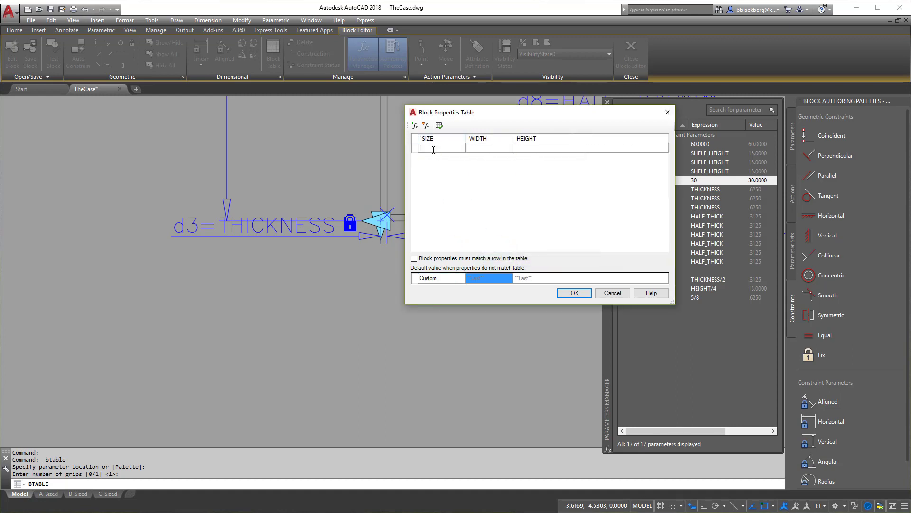
type("30X60")
left_click(479, 148)
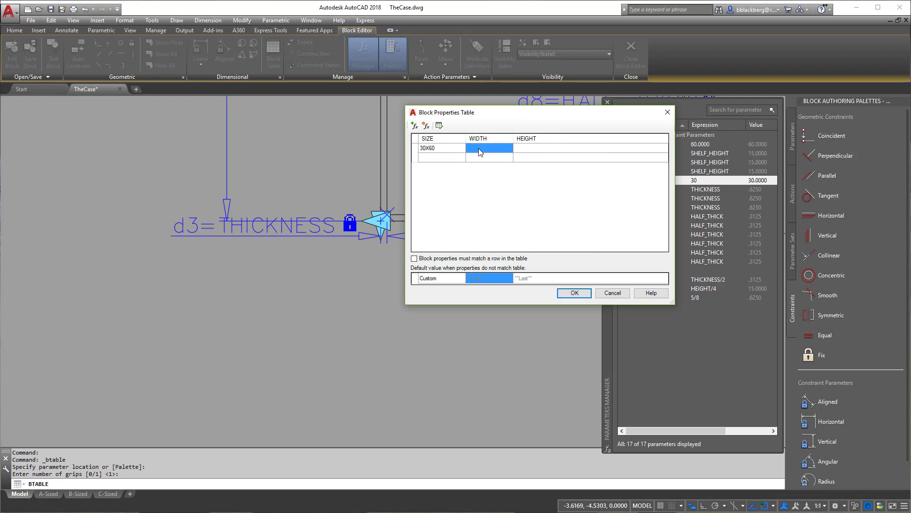
left_click(479, 151)
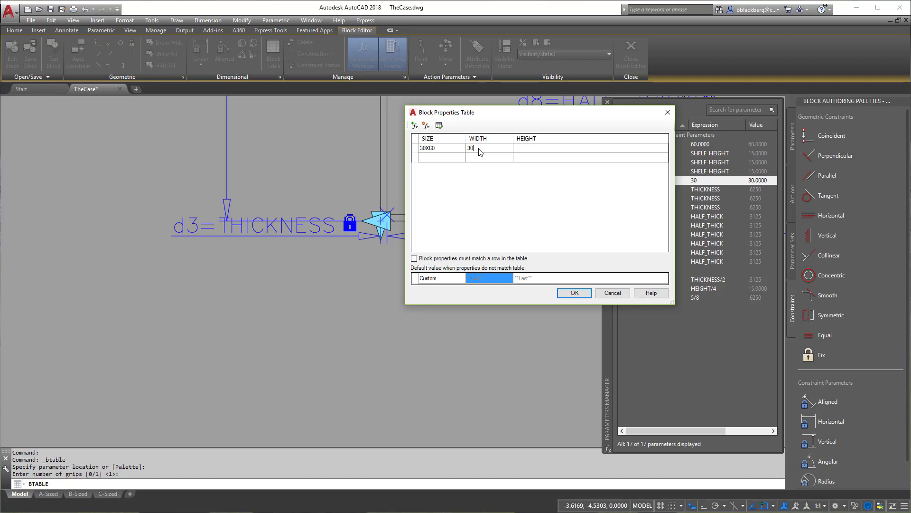
left_click(528, 150)
Fill the second table row with size 24X60, width 24 and height 60.
left_click(444, 157)
type("24X60")
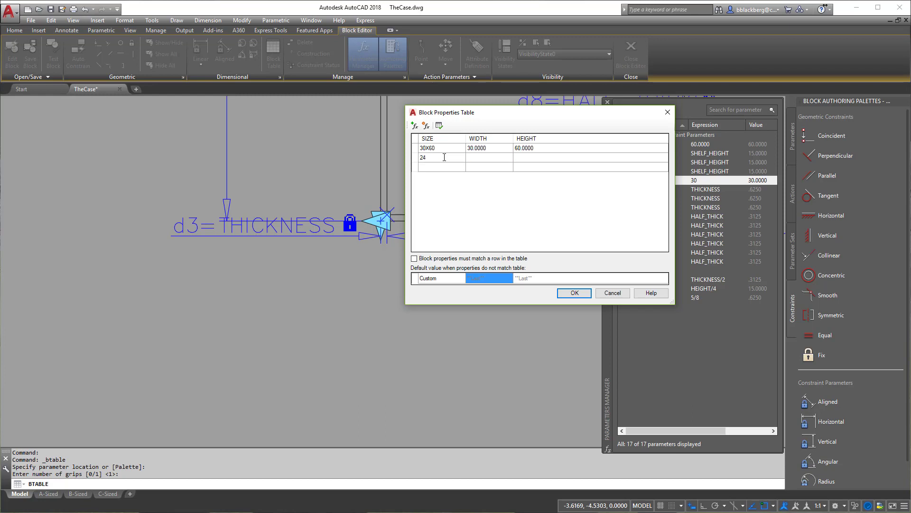
left_click(480, 155)
key("Tab")
left_click(526, 160)
Fill the third row of the block properties table with size 36X72, width 36 and height 72.
left_click(433, 168)
type("36")
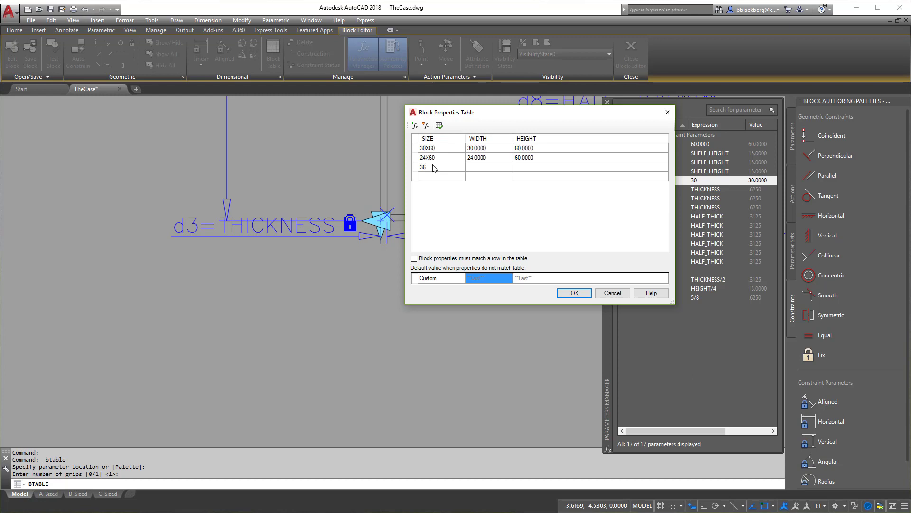
type("X72")
left_click(474, 167)
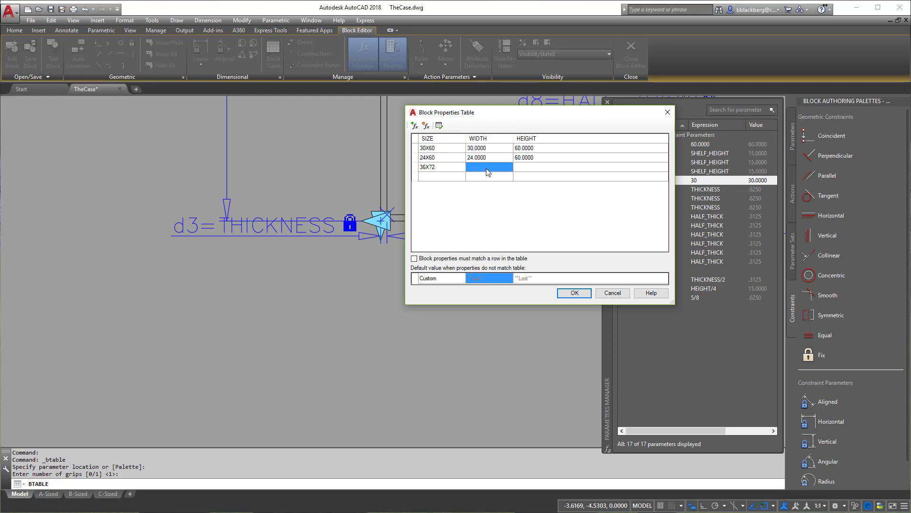
left_click(482, 168)
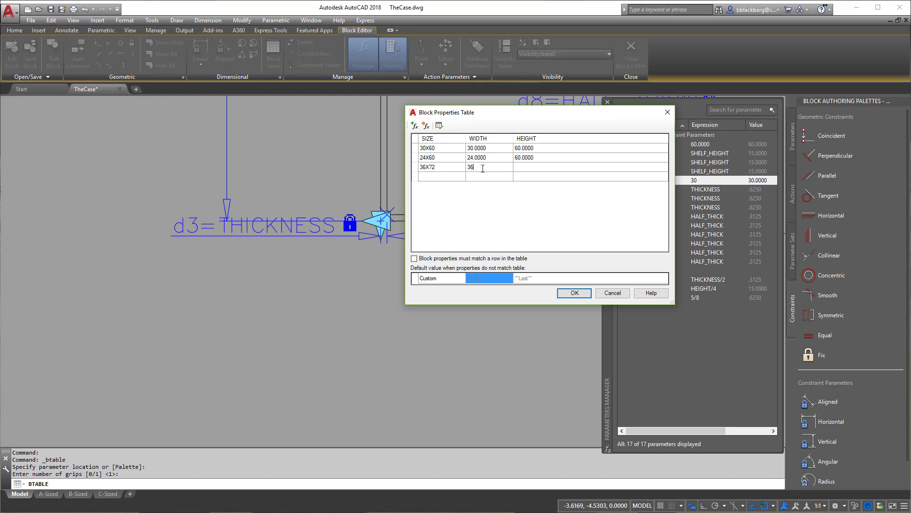
type("36")
left_click(539, 170)
left_click(534, 166)
type("72")
left_click(538, 178)
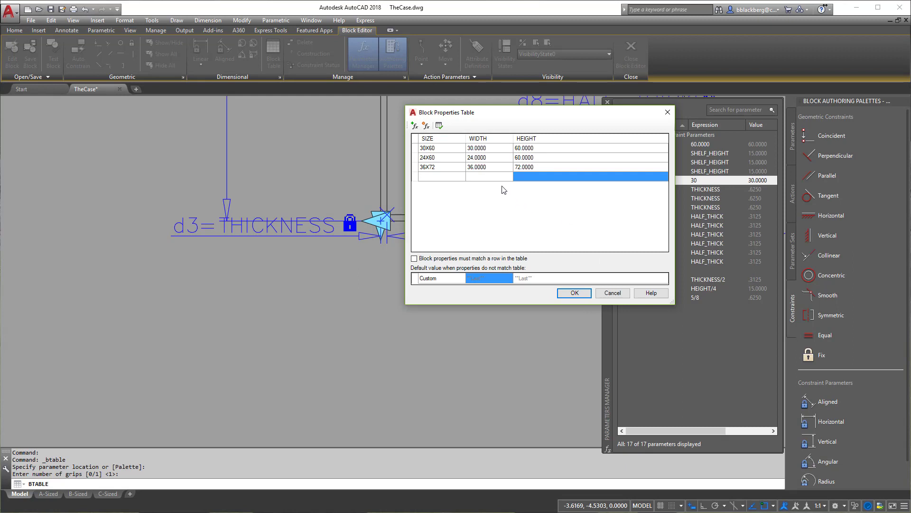
Audit the block properties table for errors and accept the table.
left_click(440, 126)
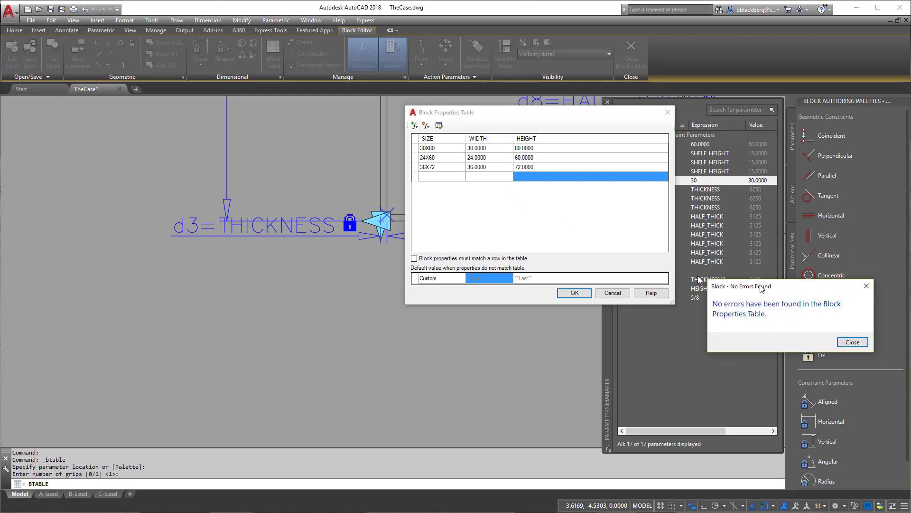
mouse_move(799, 285)
left_mouse_down()
mouse_move(470, 234)
mouse_move(338, 234)
left_mouse_up()
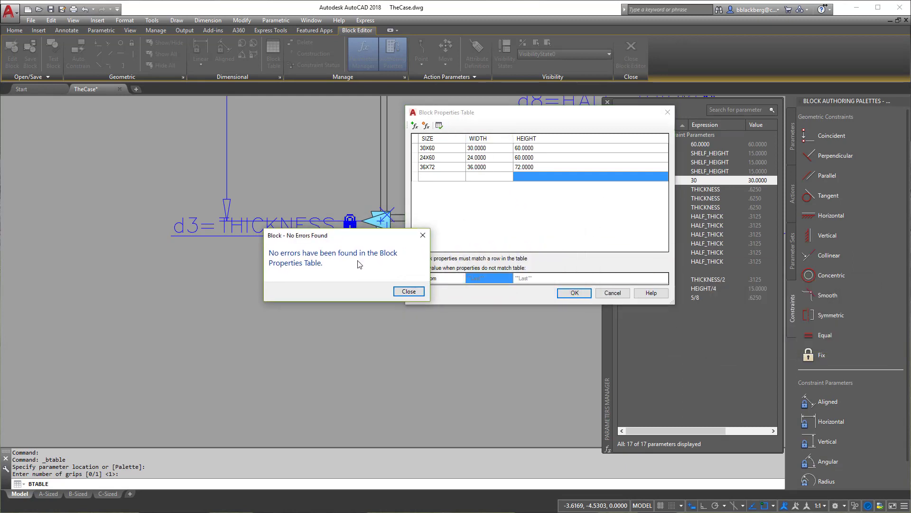
left_click(408, 291)
left_click(575, 293)
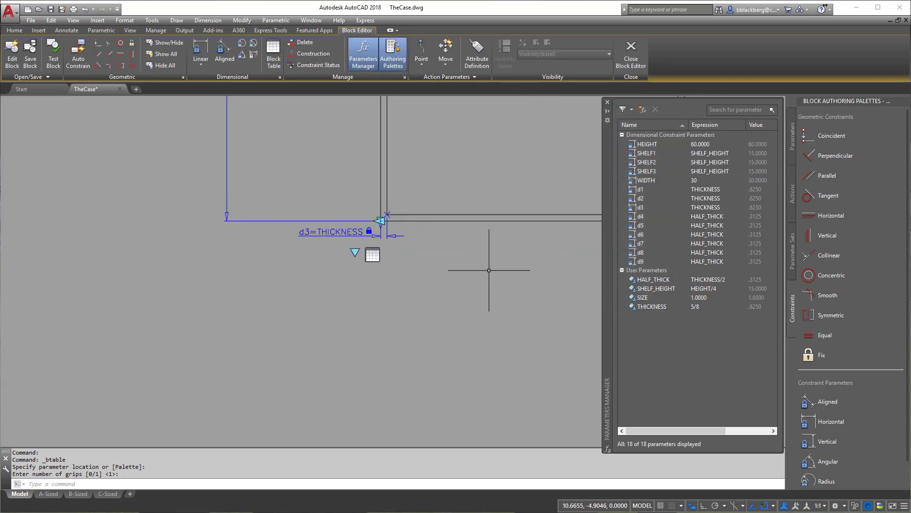
Convert the centre lines of the three shelves to construction geometry.
scroll(489, 271, "down", 5)
scroll(442, 242, "up", 5)
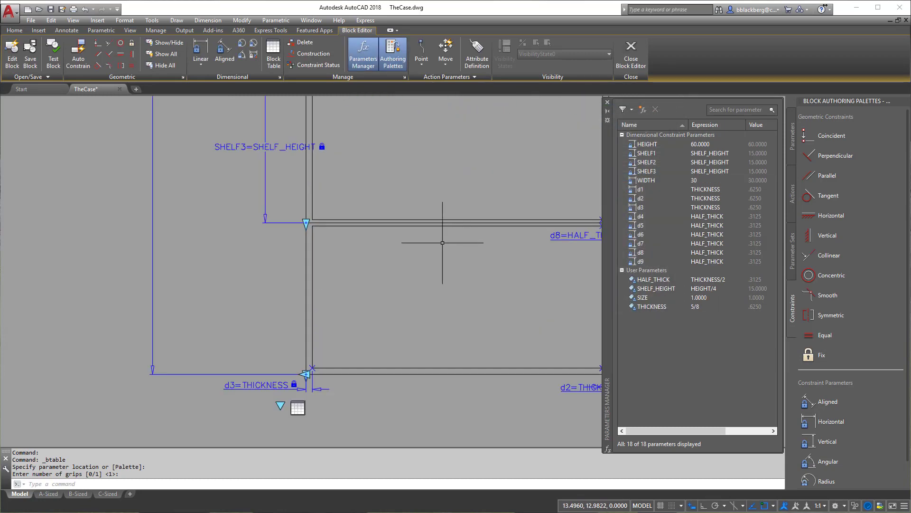
scroll(402, 226, "up", 2)
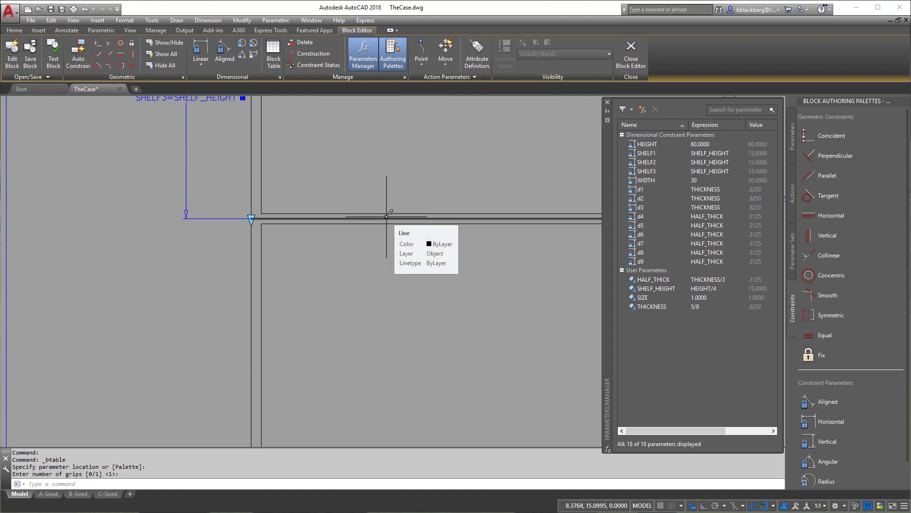
left_click(311, 53)
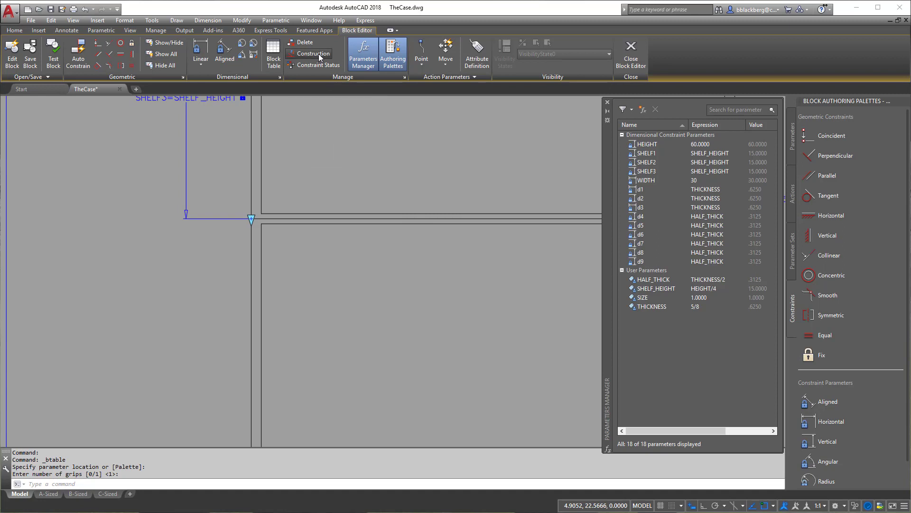
left_click(364, 219)
scroll(391, 178, "down", 3)
scroll(347, 230, "up", 2)
scroll(348, 230, "up", 1)
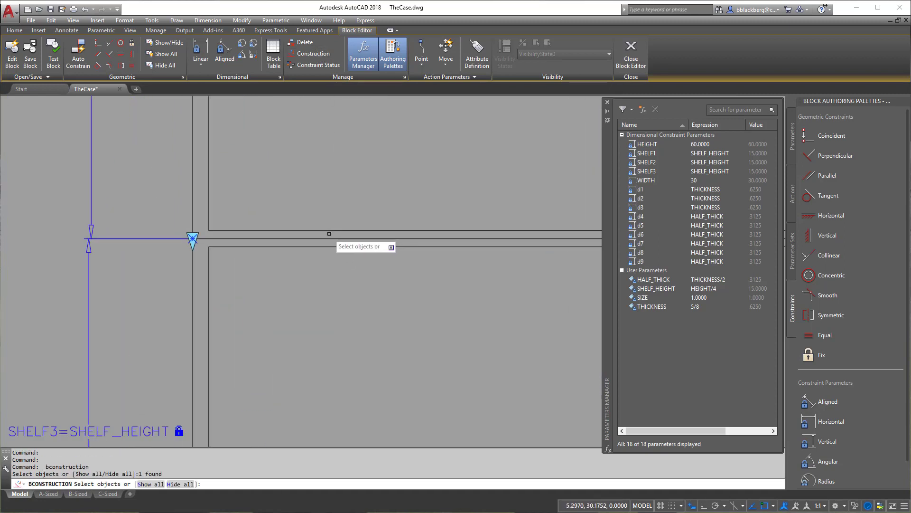
left_click(331, 237)
scroll(348, 190, "down", 3)
scroll(338, 240, "up", 4)
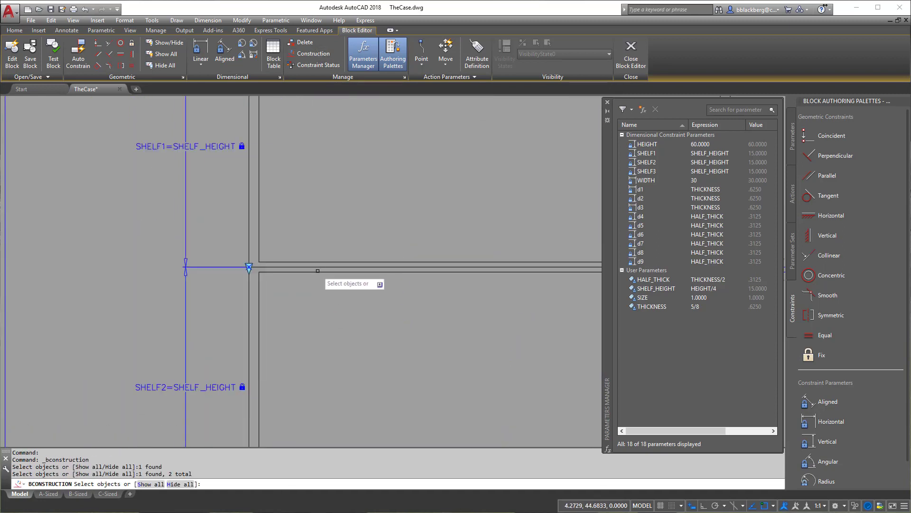
left_click(315, 266)
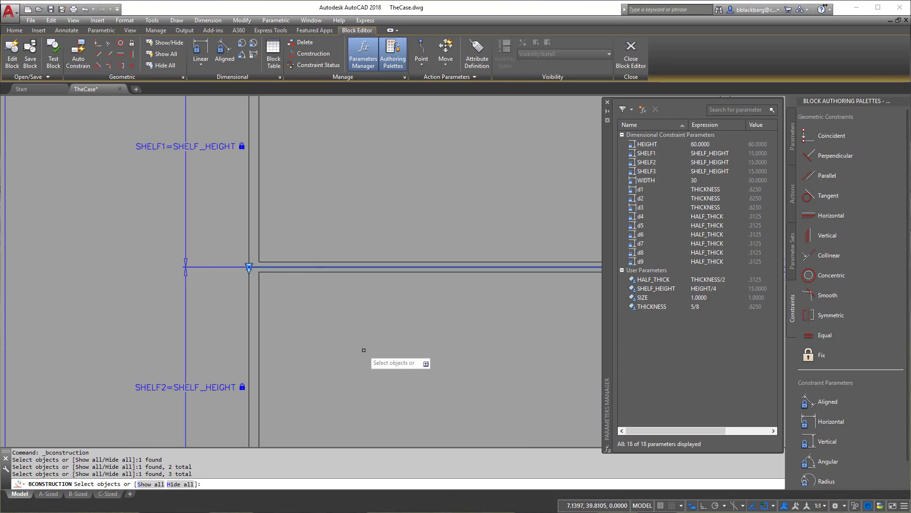
key("Return")
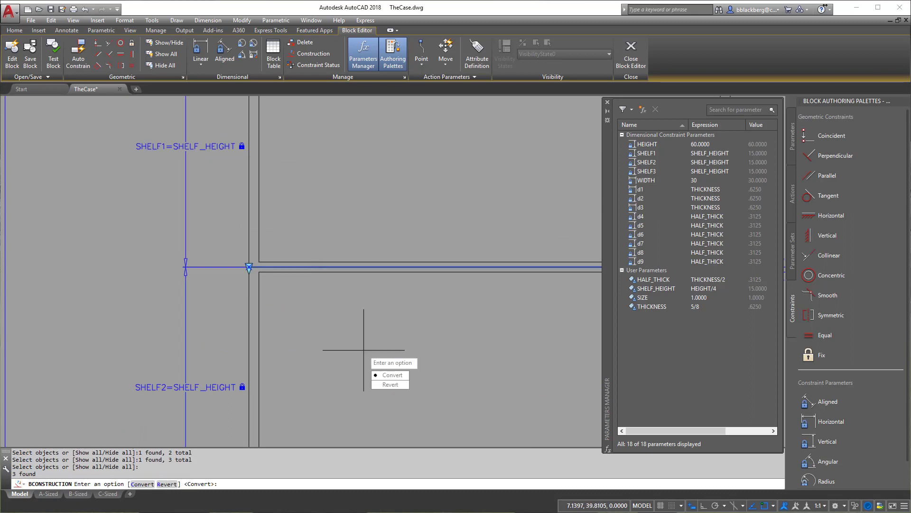
key("Return")
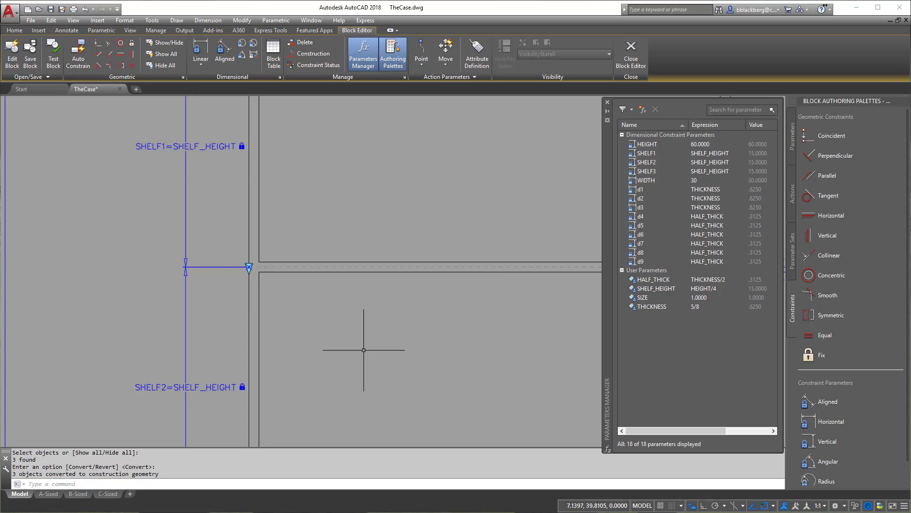
Save the bookcase block definition and close the Block Editor.
scroll(306, 305, "down", 5)
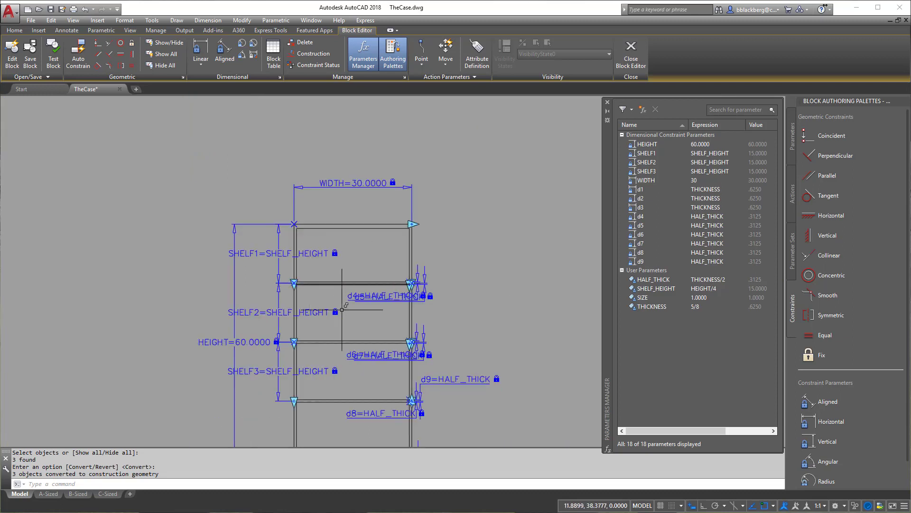
middle_click_drag(342, 310, 293, 226)
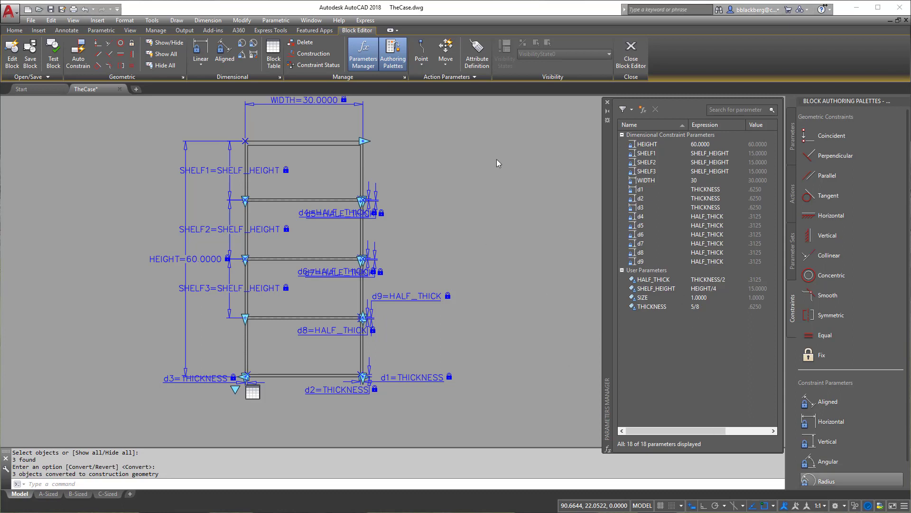
left_click(30, 53)
left_click_drag(822, 277, 615, 258)
left_click(645, 334)
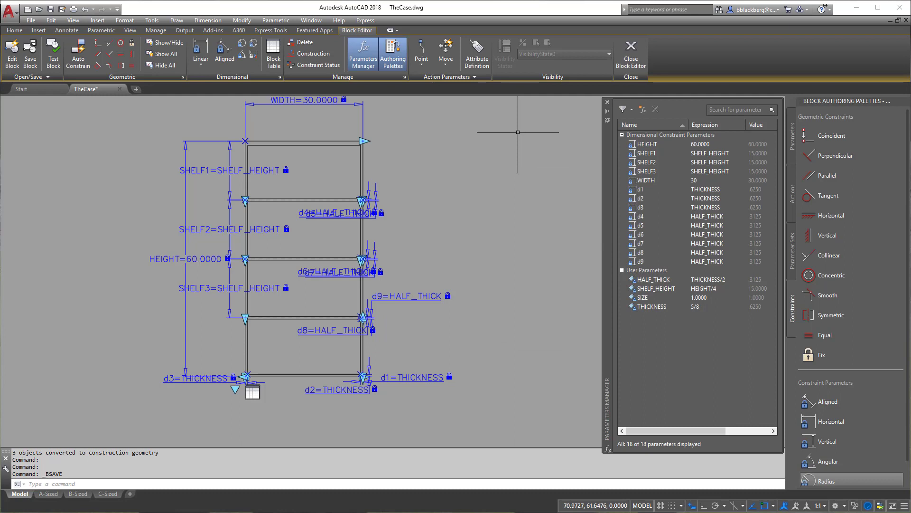
left_click(633, 51)
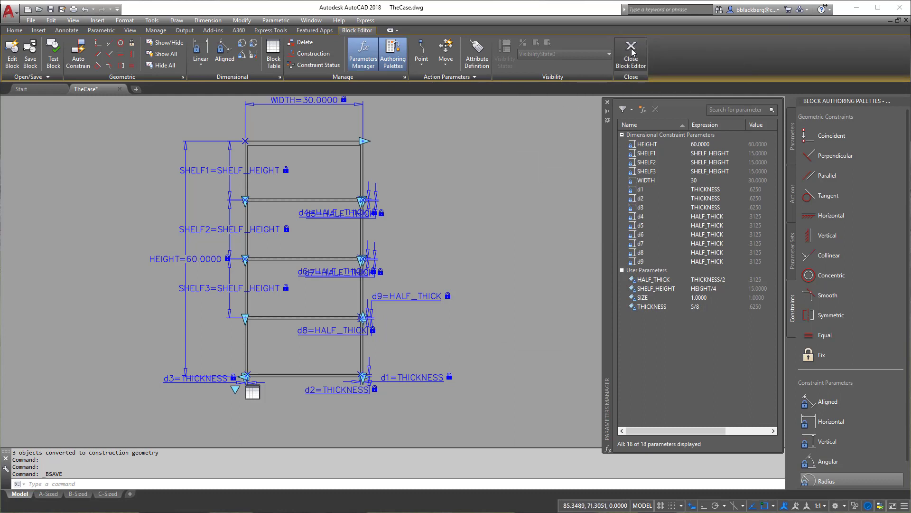
left_click(776, 328)
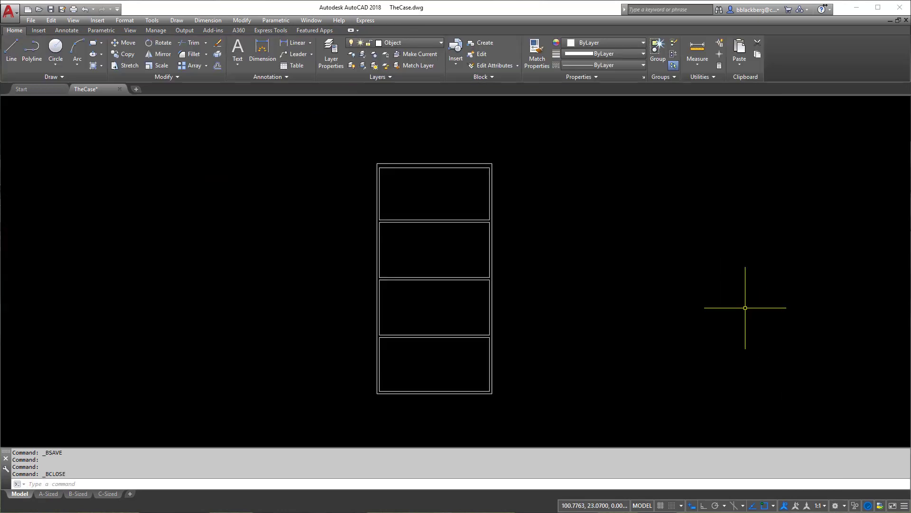
Test the preset sizes on the inserted bookcase by switching it to 30X60, 24X60 and finally 36X72.
left_click(492, 199)
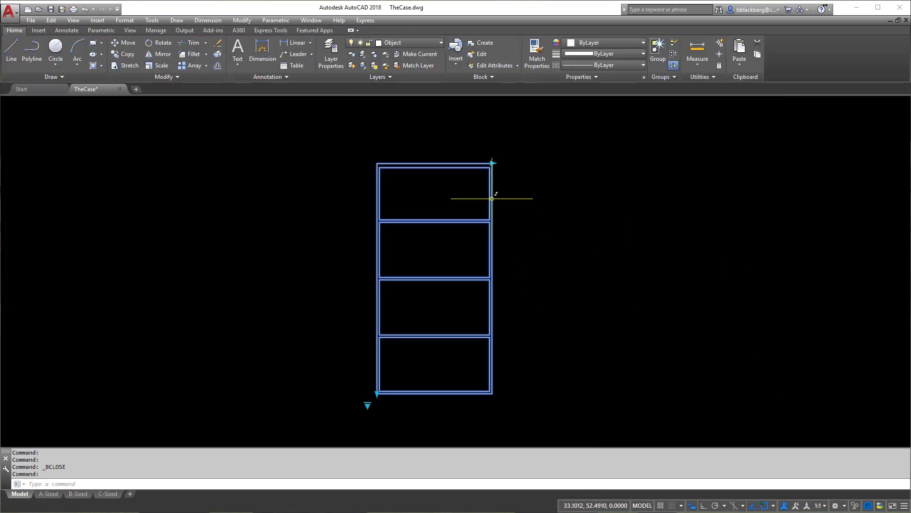
left_click(367, 405)
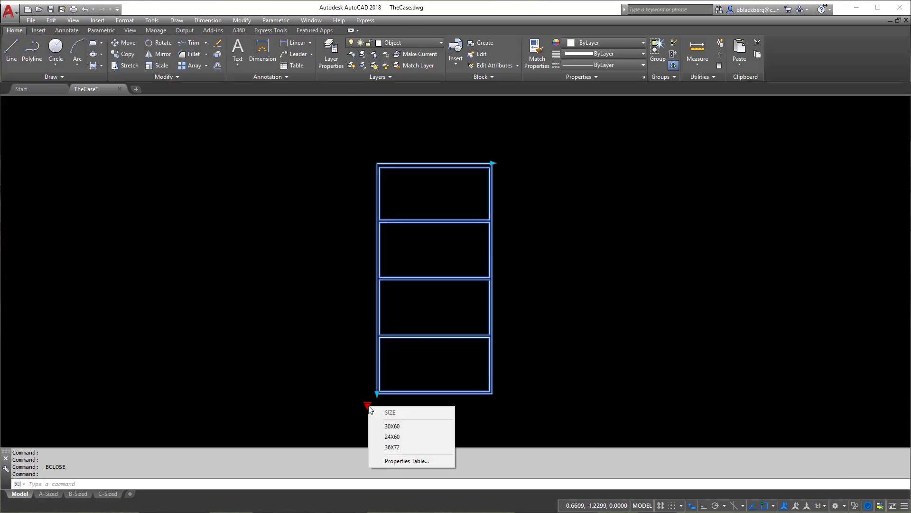
left_click(389, 425)
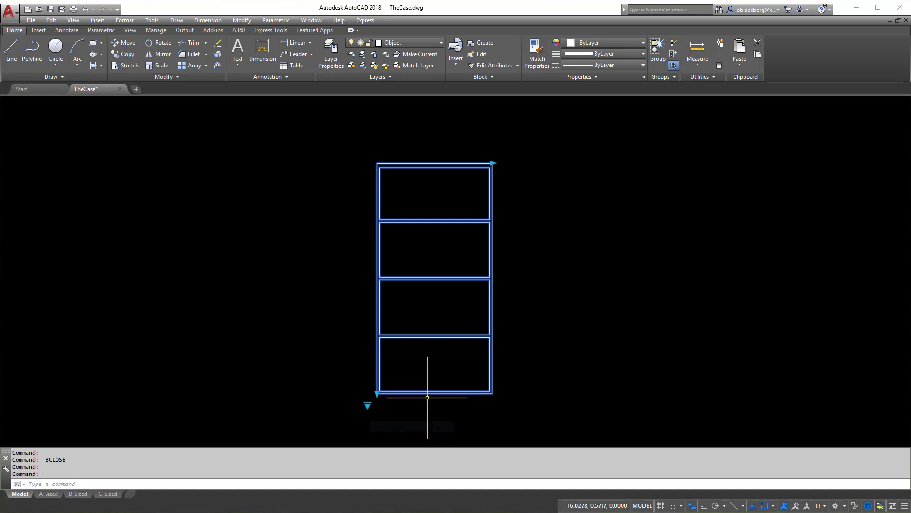
left_click(368, 406)
left_click(394, 439)
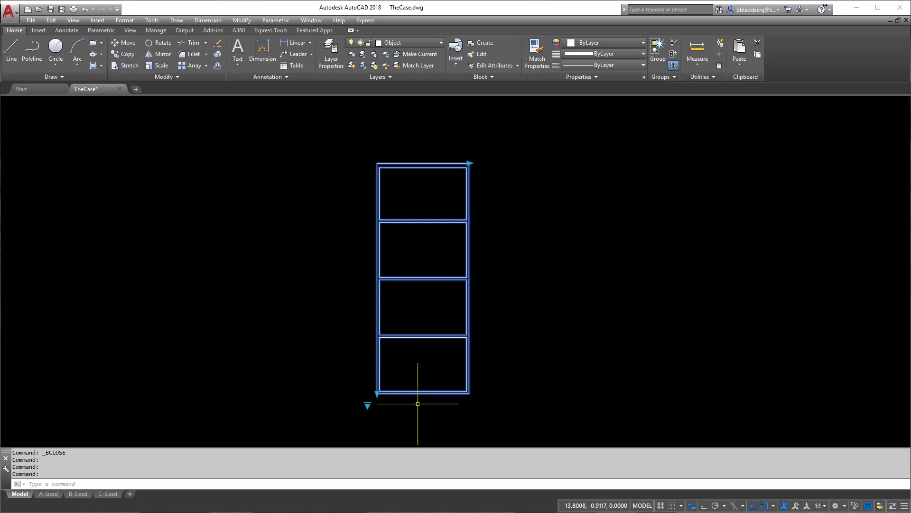
left_click(368, 406)
left_click(390, 445)
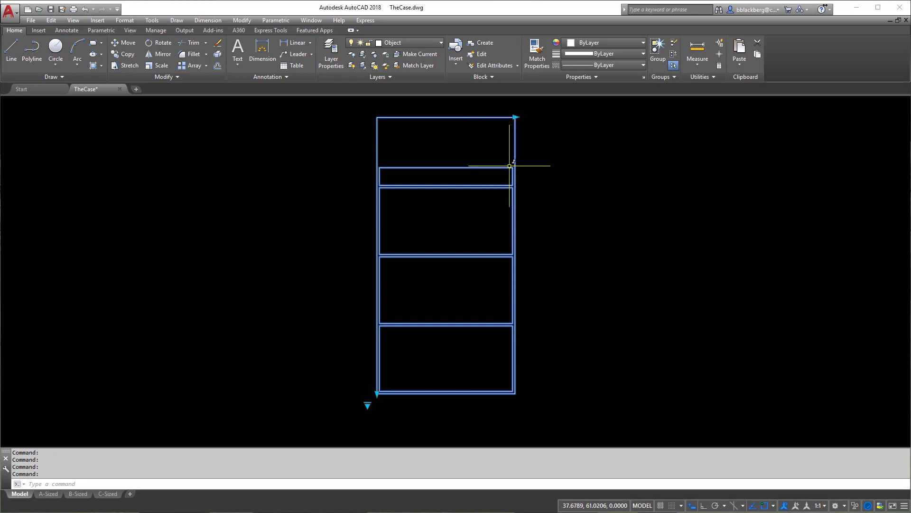
scroll(515, 116, "up", 4)
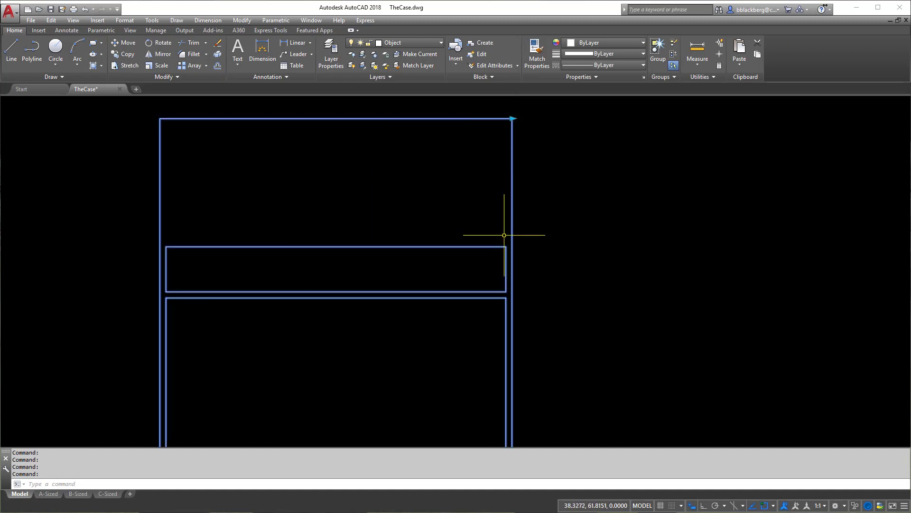
scroll(518, 119, "down", 4)
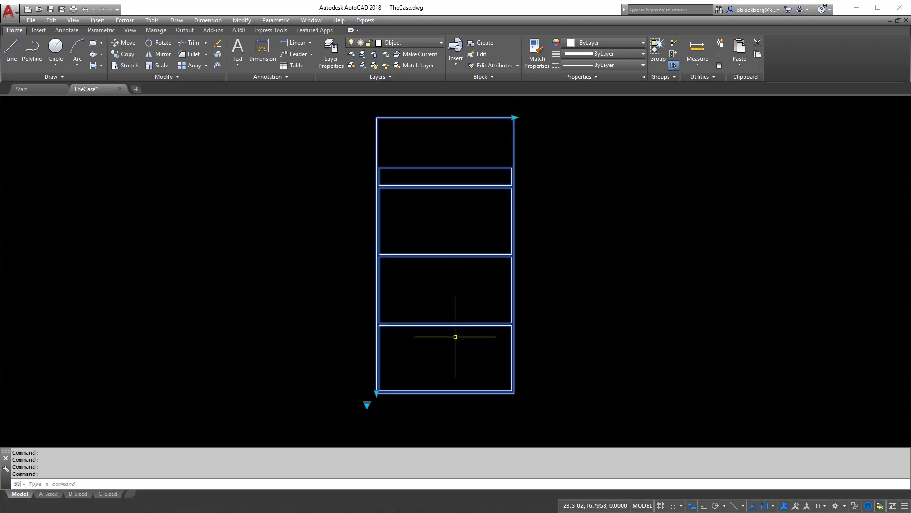
Reopen the inserted bookcase block in the Block Editor.
right_click(513, 130)
left_click(500, 132)
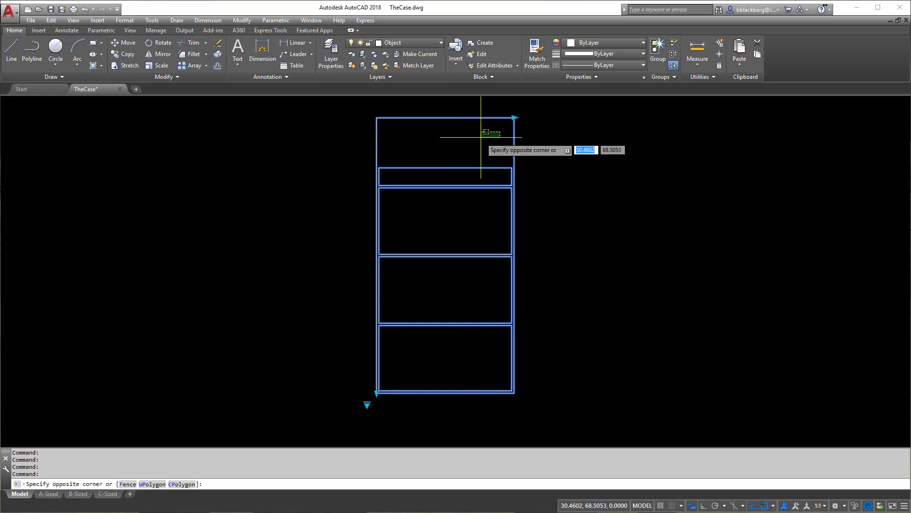
right_click(513, 138)
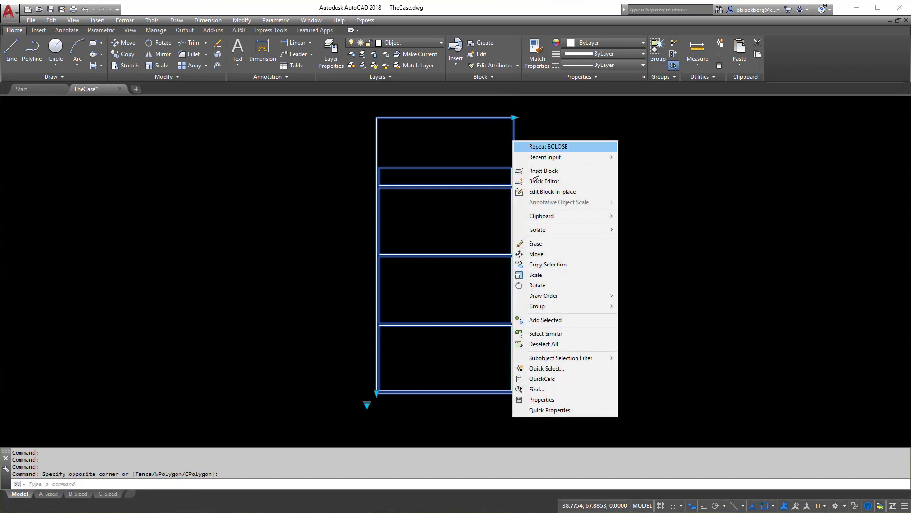
left_click(561, 183)
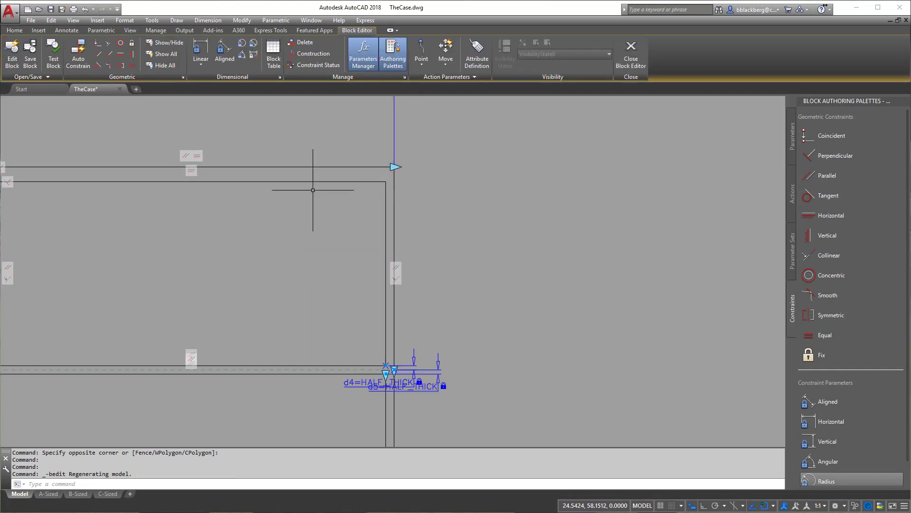
Add a vertical linear constraint parameter between the outer and inner corners of the top board and display the Parameters Manager.
left_click(200, 52)
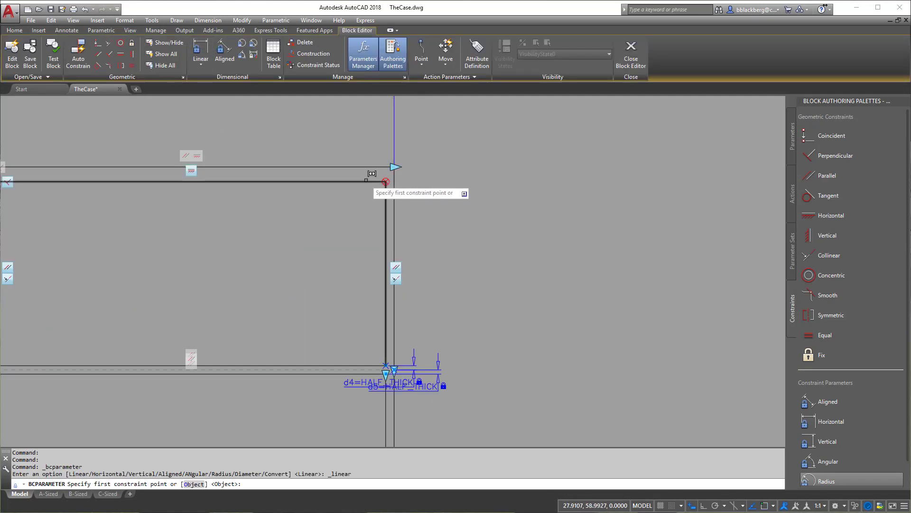
left_click(394, 166)
left_click(385, 181)
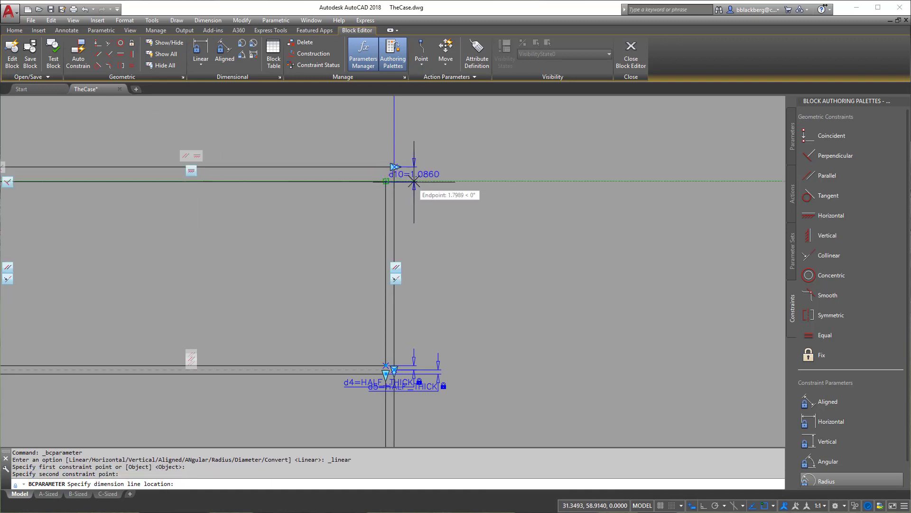
left_click(443, 182)
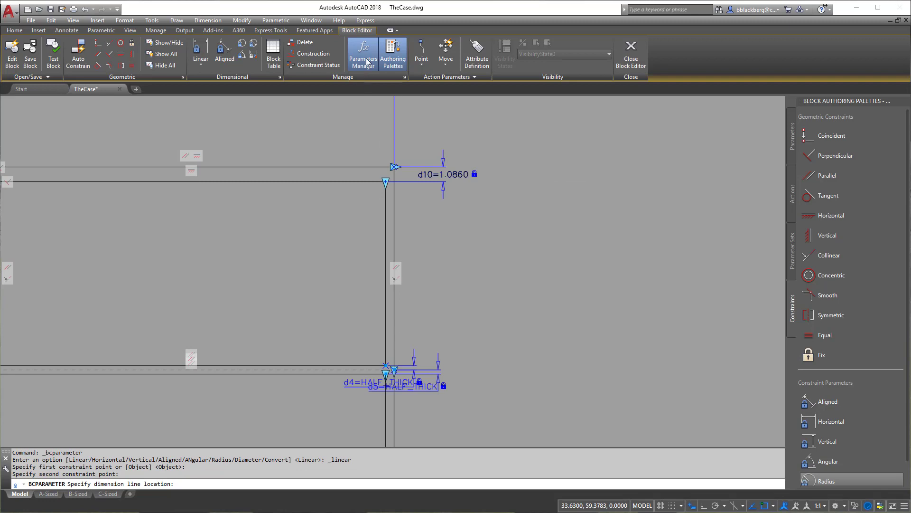
key("Escape")
key("Escape")
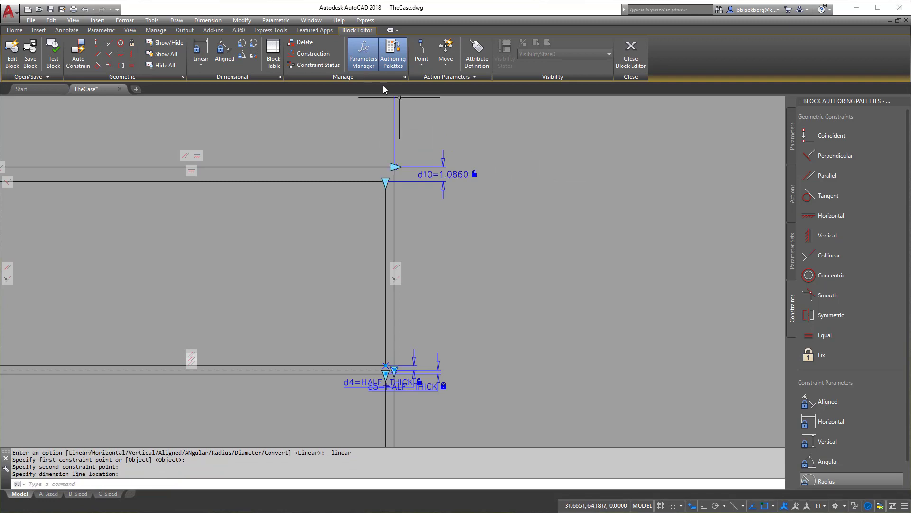
left_click(365, 55)
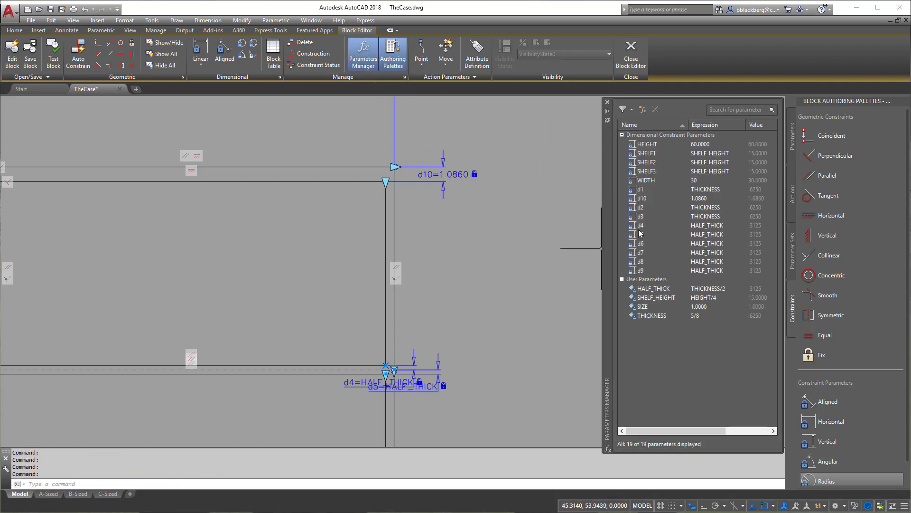
Set the expression of the top board's vertical constraint d10 to THICKNESS.
left_click(660, 198)
left_click(662, 198)
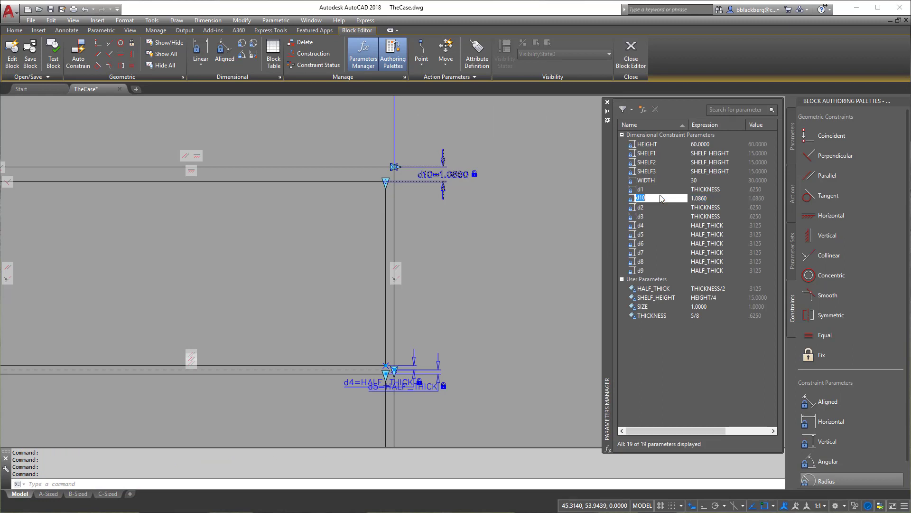
left_click(717, 200)
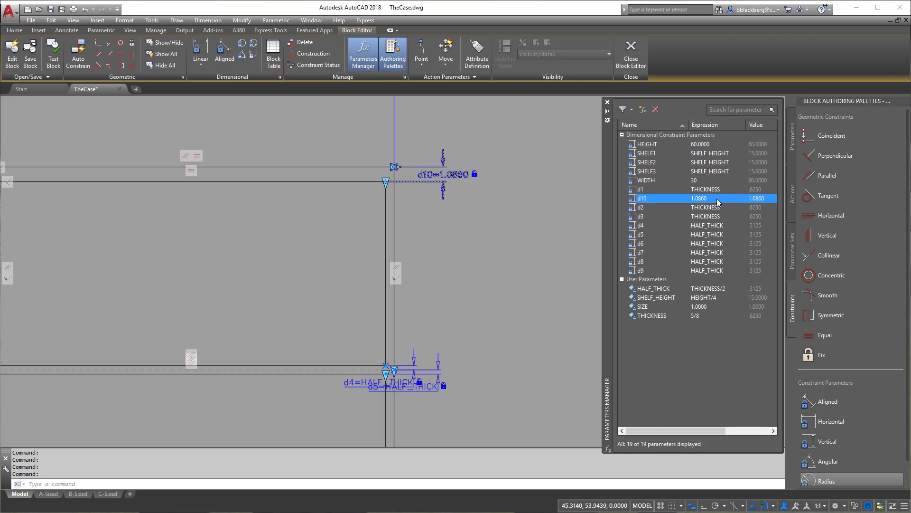
left_click(711, 202)
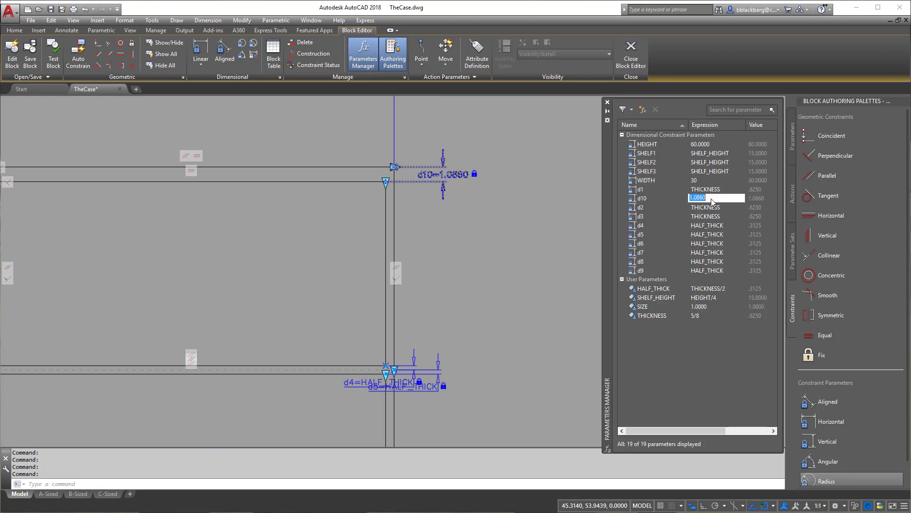
type("THICKNESS")
key("Return")
left_click(451, 235)
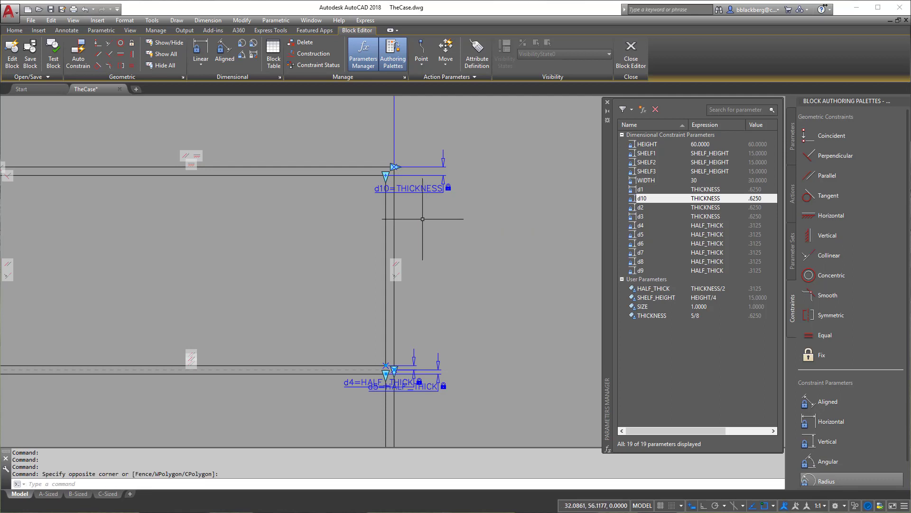
key("Escape")
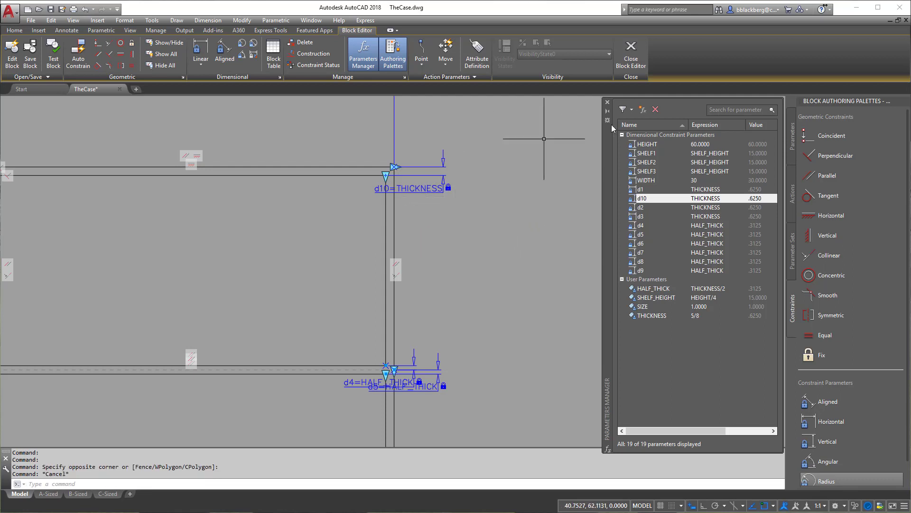
Save the block definition with its parameter changes and close the Block Editor.
left_click(32, 59)
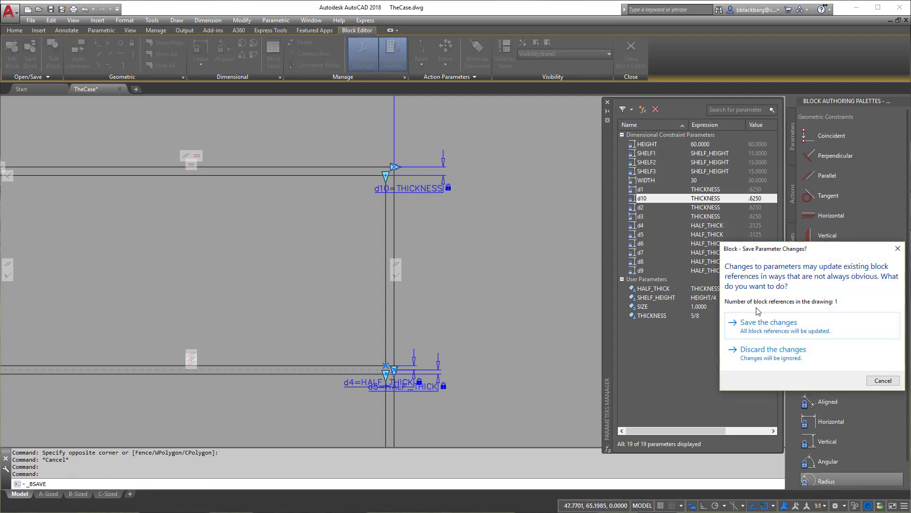
left_click(797, 331)
left_click(631, 52)
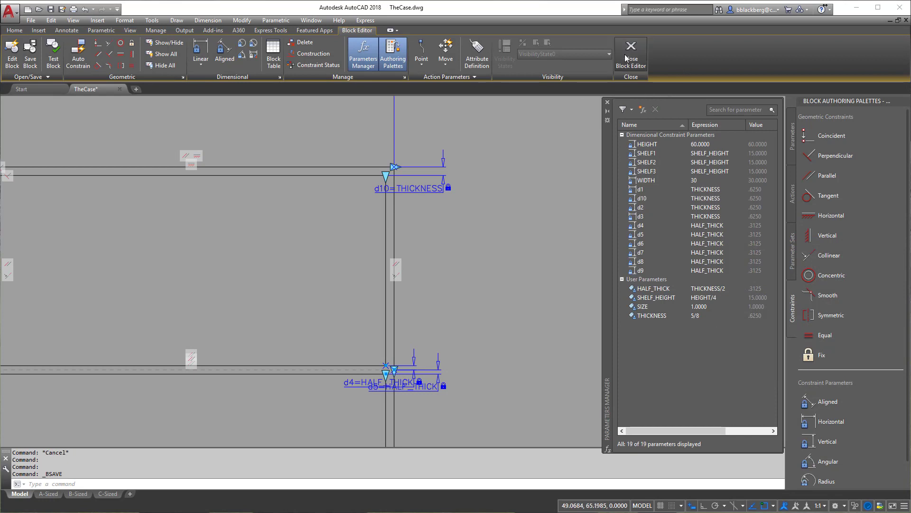
Test the inserted bookcase at the 24X60 and 36X72 preset sizes and inspect its top board up close.
left_click(449, 196)
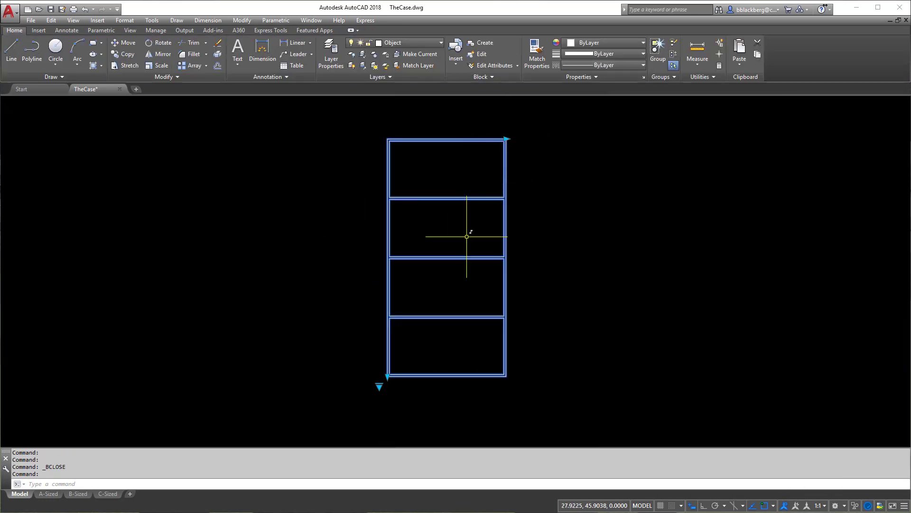
left_click(379, 386)
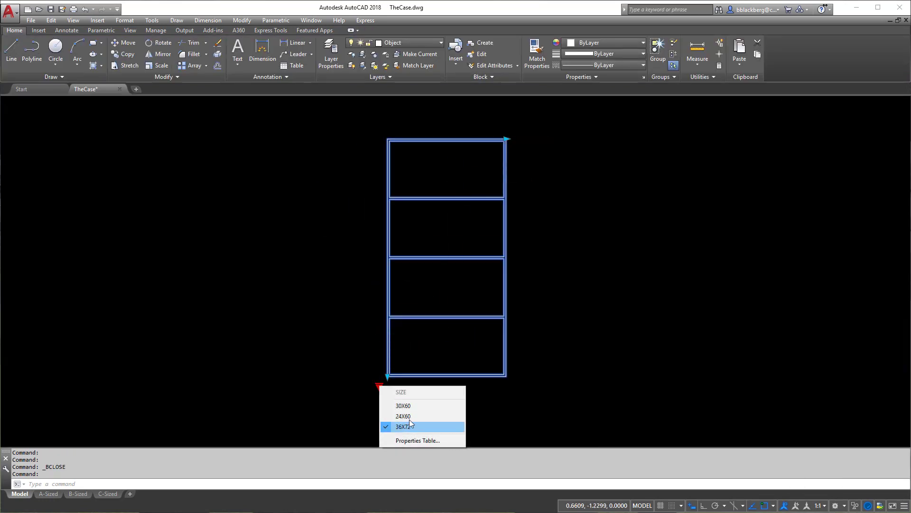
left_click(417, 415)
left_click(378, 383)
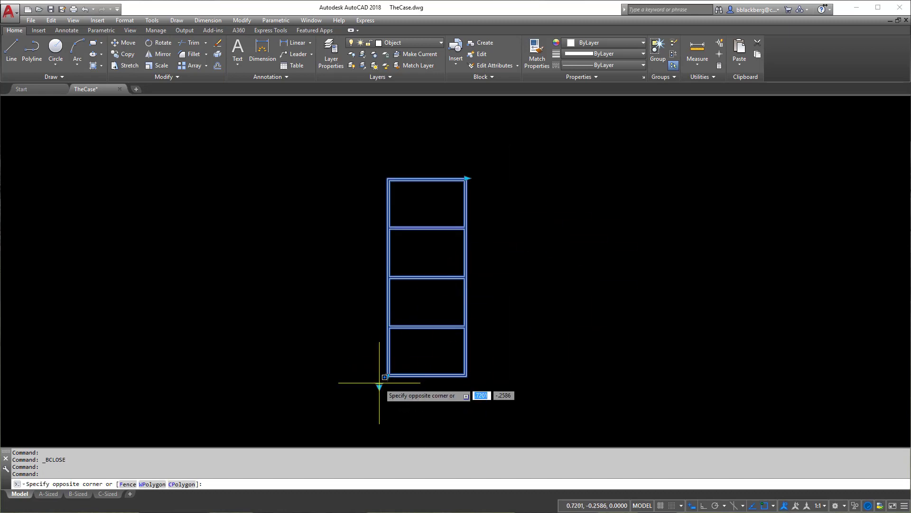
left_click(379, 385)
left_click(414, 423)
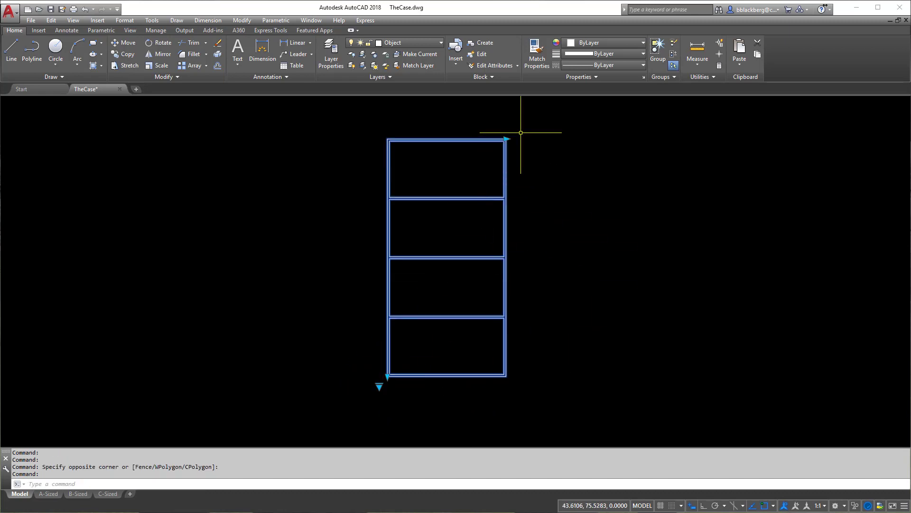
scroll(438, 166, "up", 5)
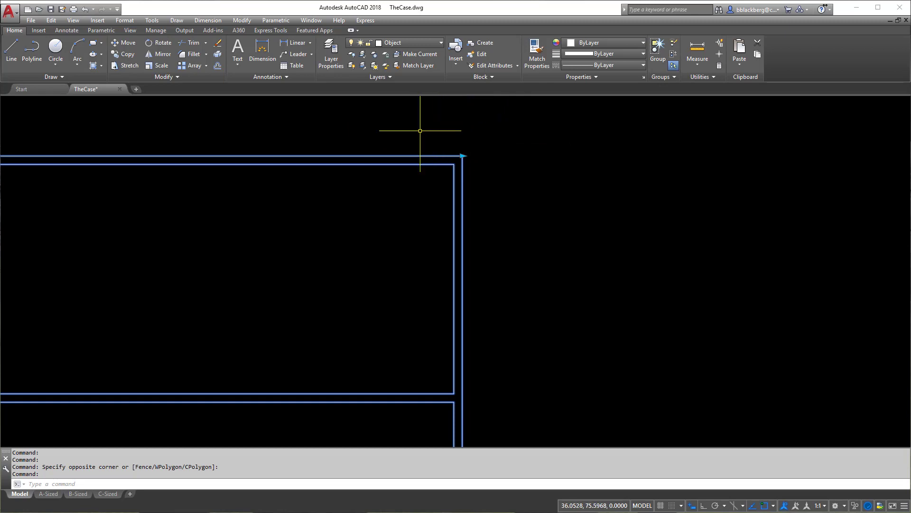
middle_click_drag(419, 132, 455, 116)
scroll(455, 117, "down", 6)
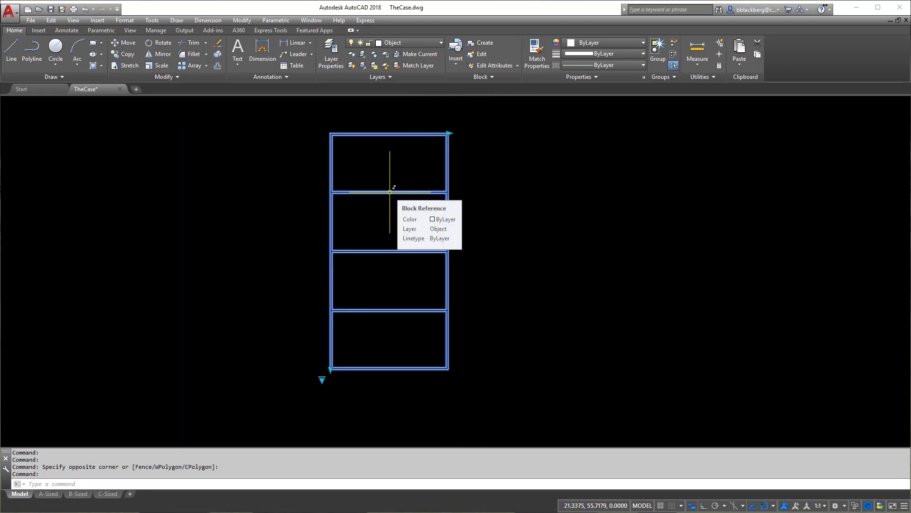
middle_click_drag(363, 147, 413, 203)
scroll(464, 175, "up", 6)
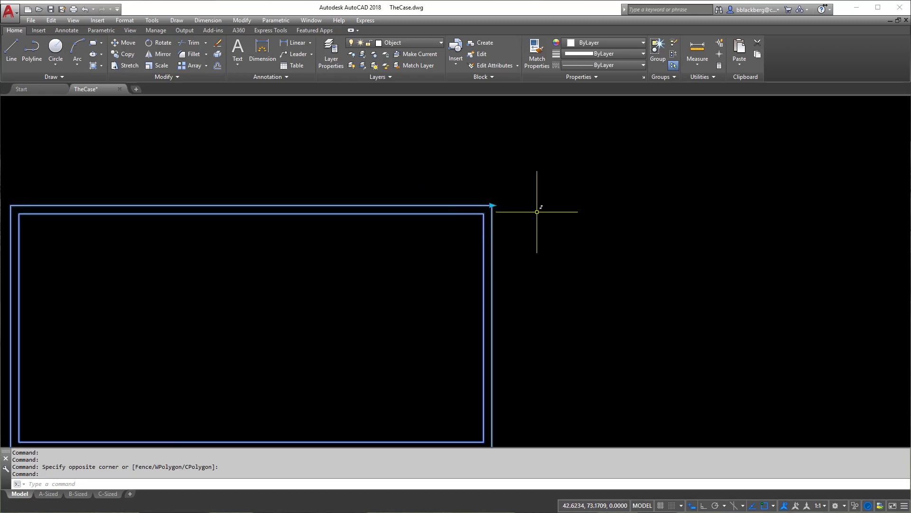
Test the bookcase's width by stretching it in several increments to about four times its height.
left_click(492, 205)
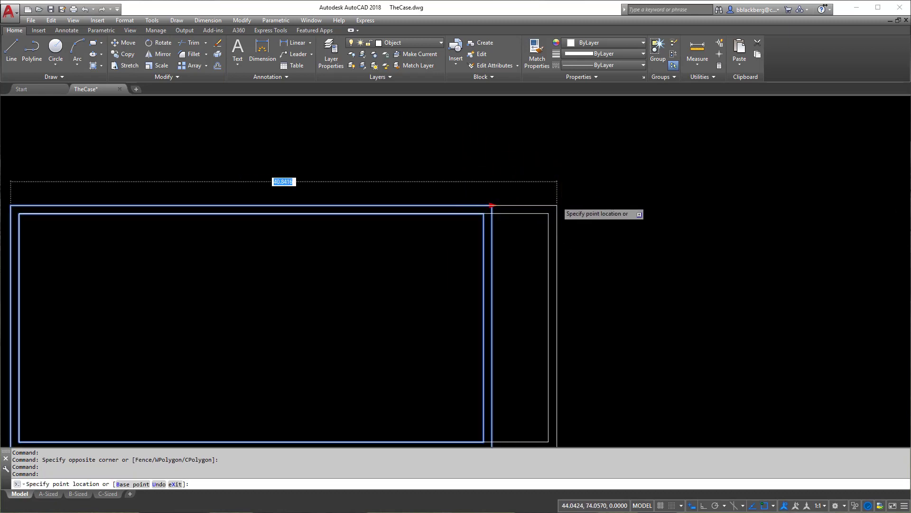
scroll(491, 205, "down", 5)
left_click(721, 205)
left_click(718, 203)
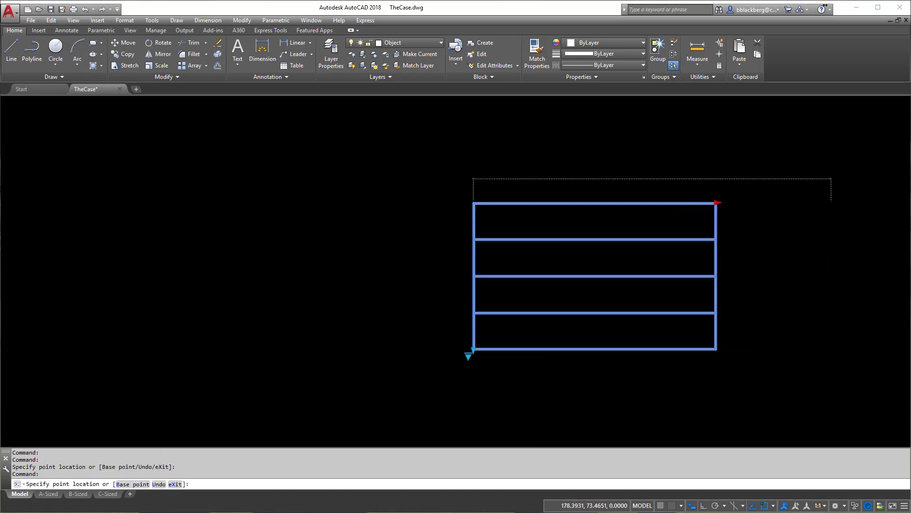
left_click(830, 202)
middle_click_drag(836, 209, 525, 199)
left_click(518, 194)
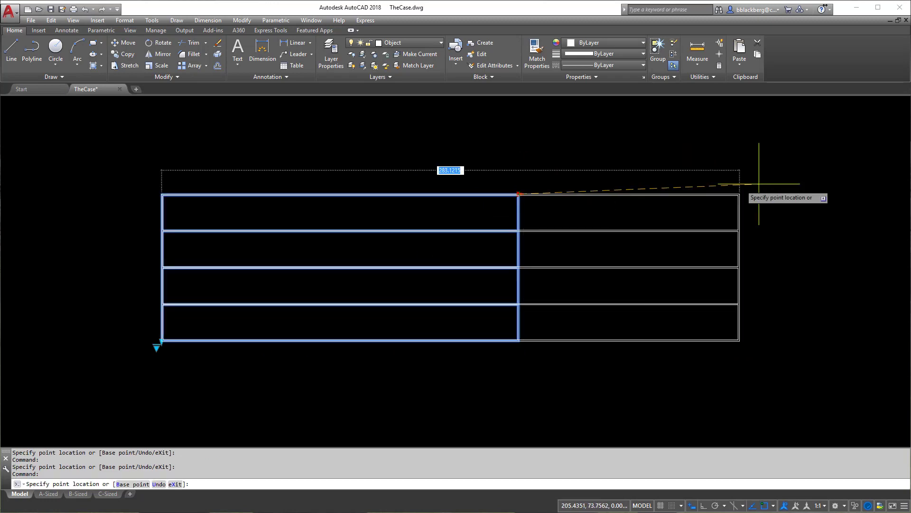
left_click(761, 185)
Switch the bookcase to the 30X60 preset size and reopen it in the Block Editor.
left_click(156, 347)
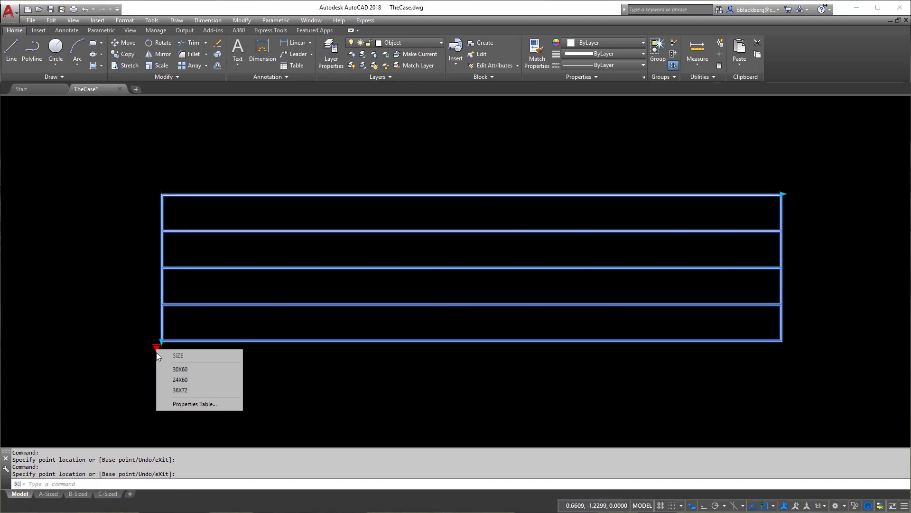
left_click(170, 369)
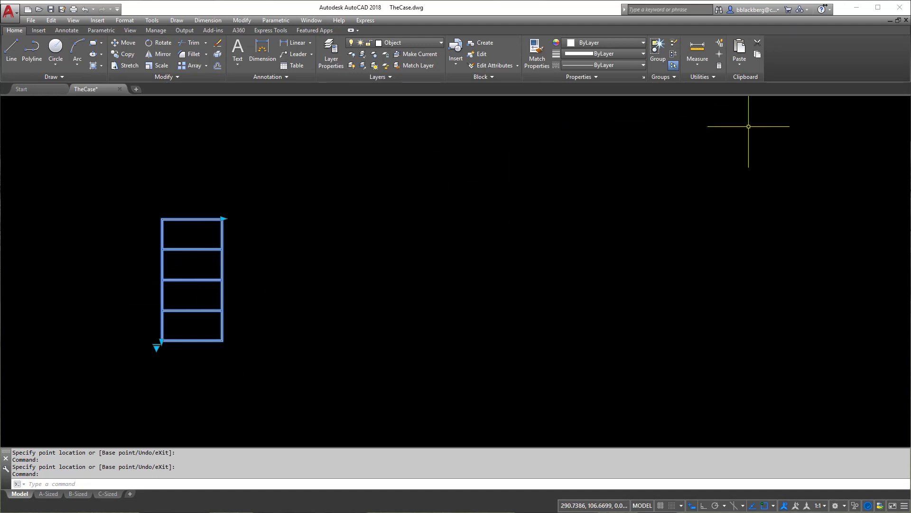
middle_click_drag(280, 235, 367, 216)
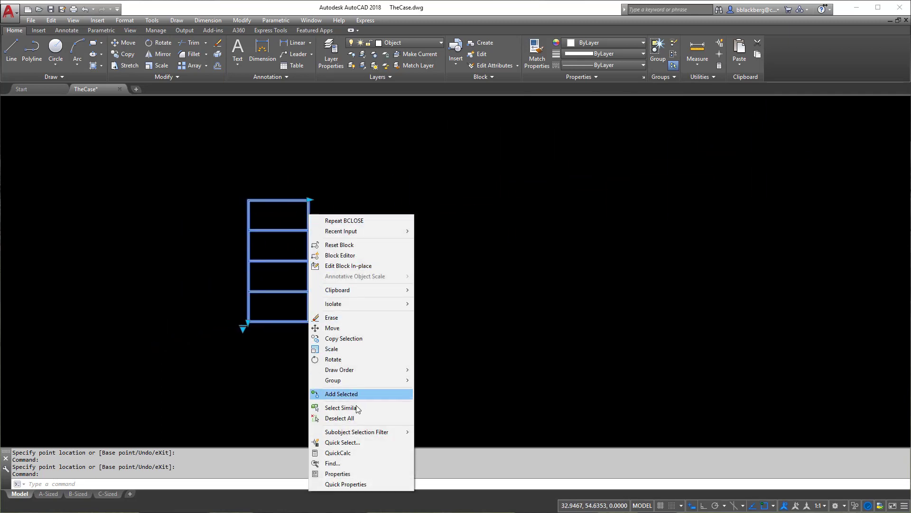
left_click(348, 257)
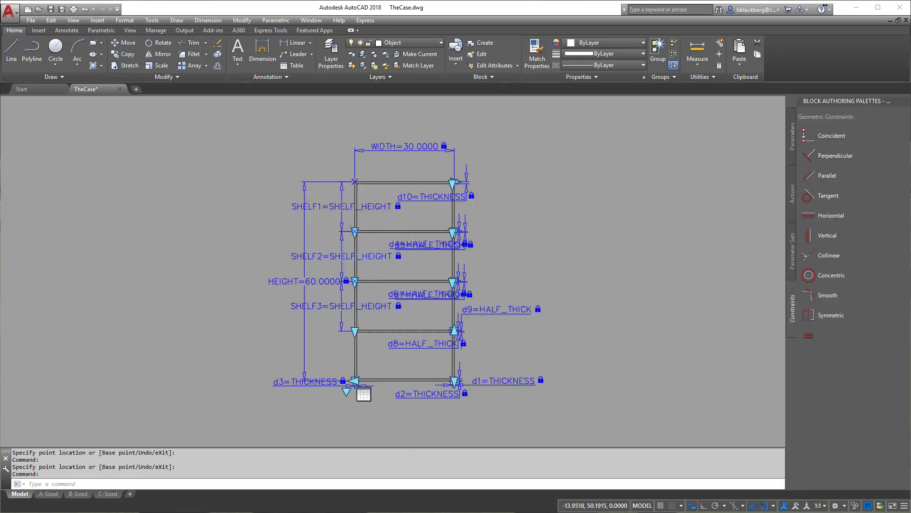
Display the Parameters Manager, then toggle all geometric constraint markers on and off, leaving them hidden.
left_click(363, 52)
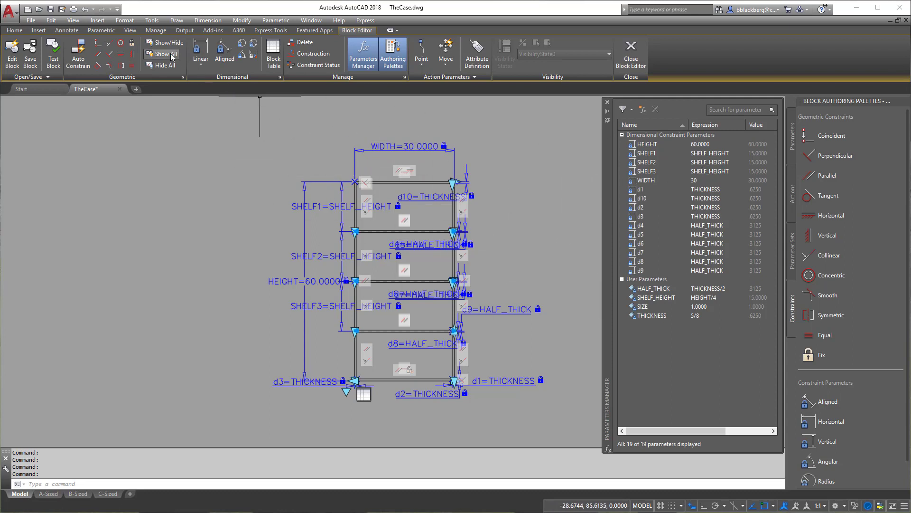
left_click(166, 65)
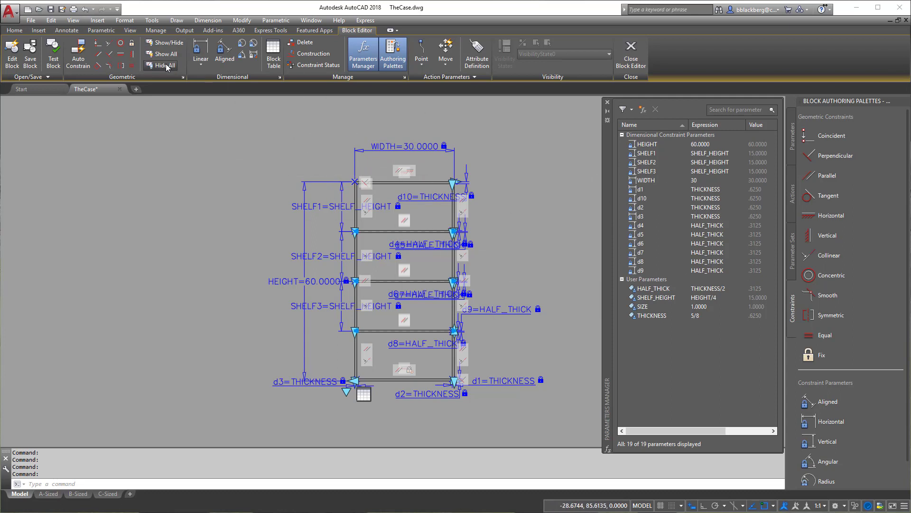
left_click(167, 54)
left_click(166, 65)
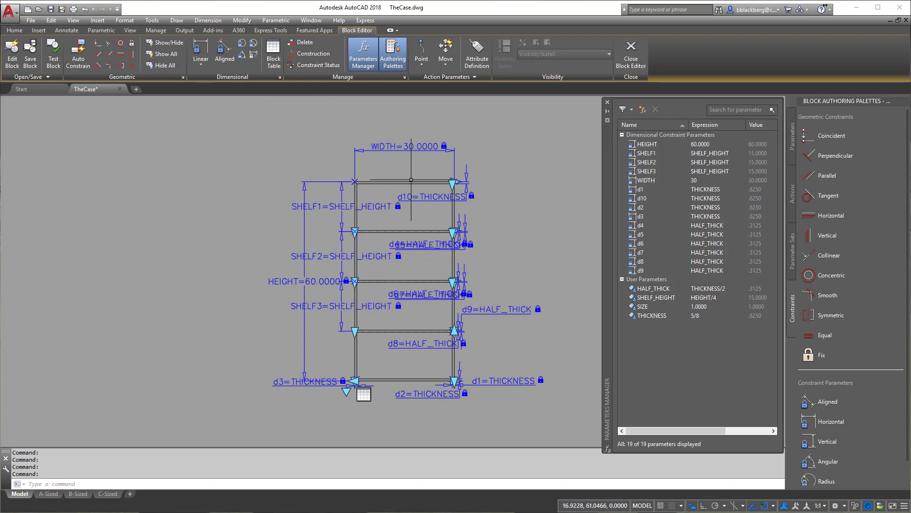
Review the Block Properties Table and highlight THICKNESS among its addable parameters, then close both without adding a column.
left_click(273, 55)
left_click_drag(530, 119, 145, 121)
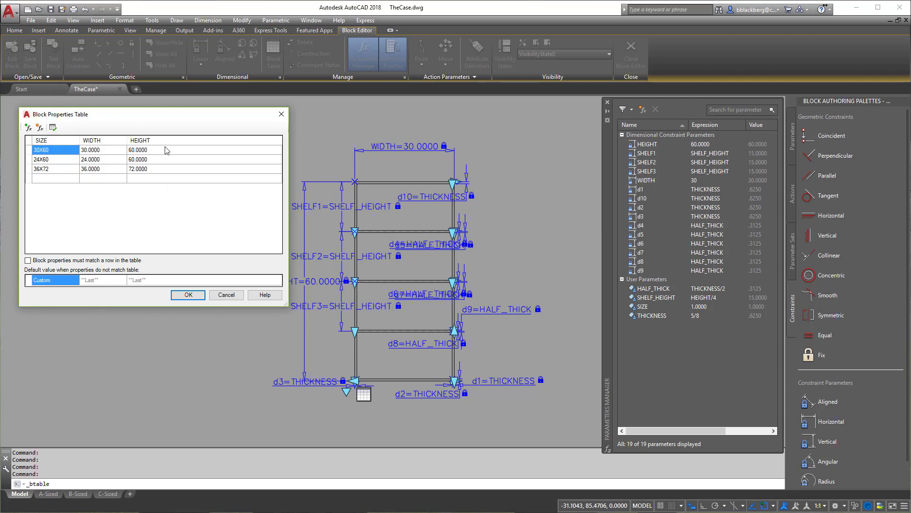
left_click(28, 128)
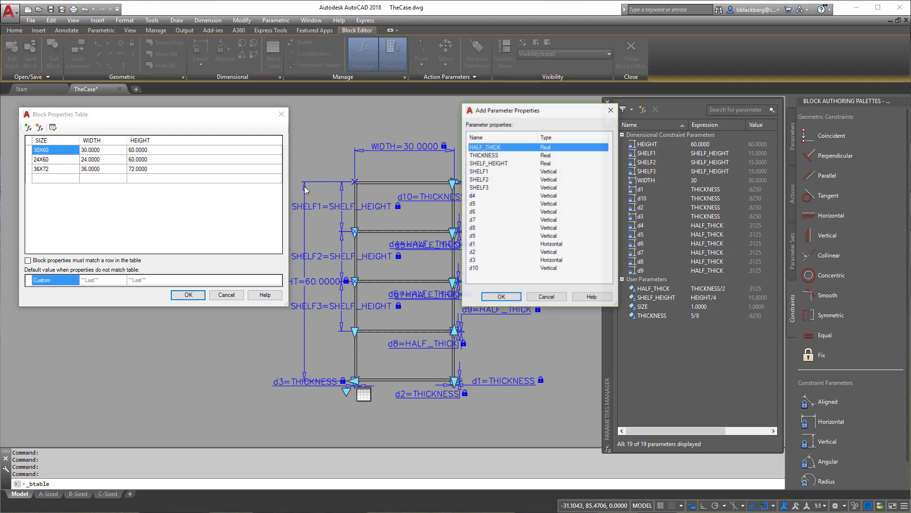
left_click(492, 157)
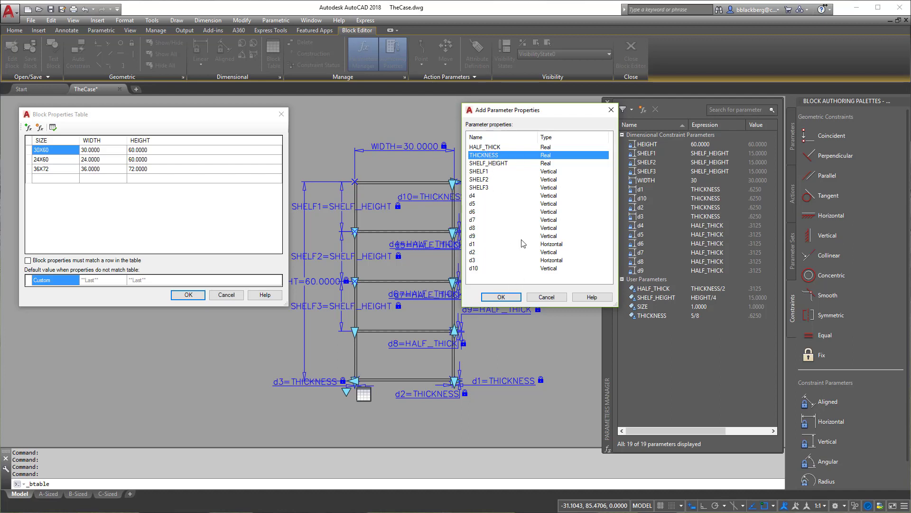
left_click(546, 298)
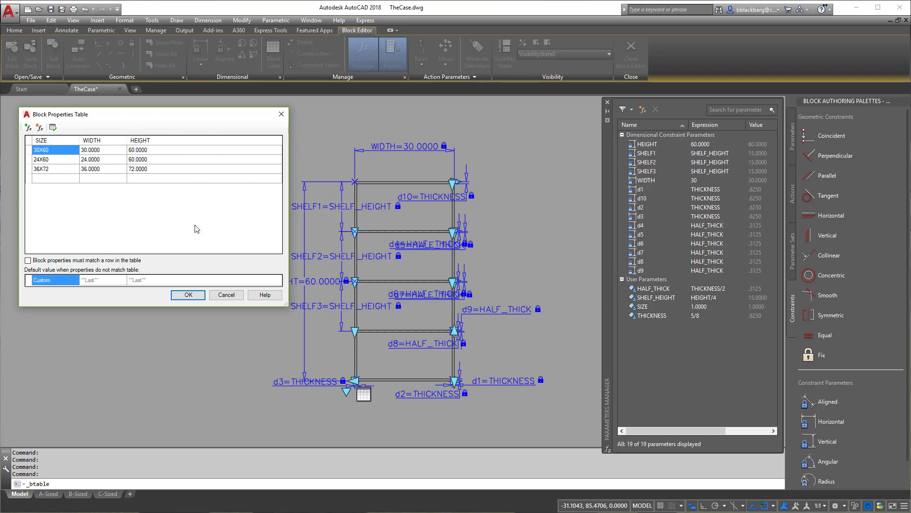
left_click(189, 295)
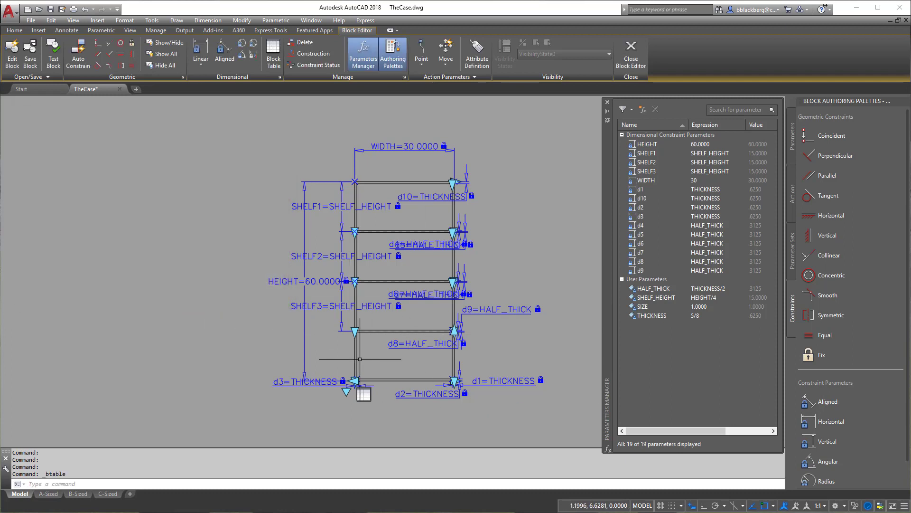